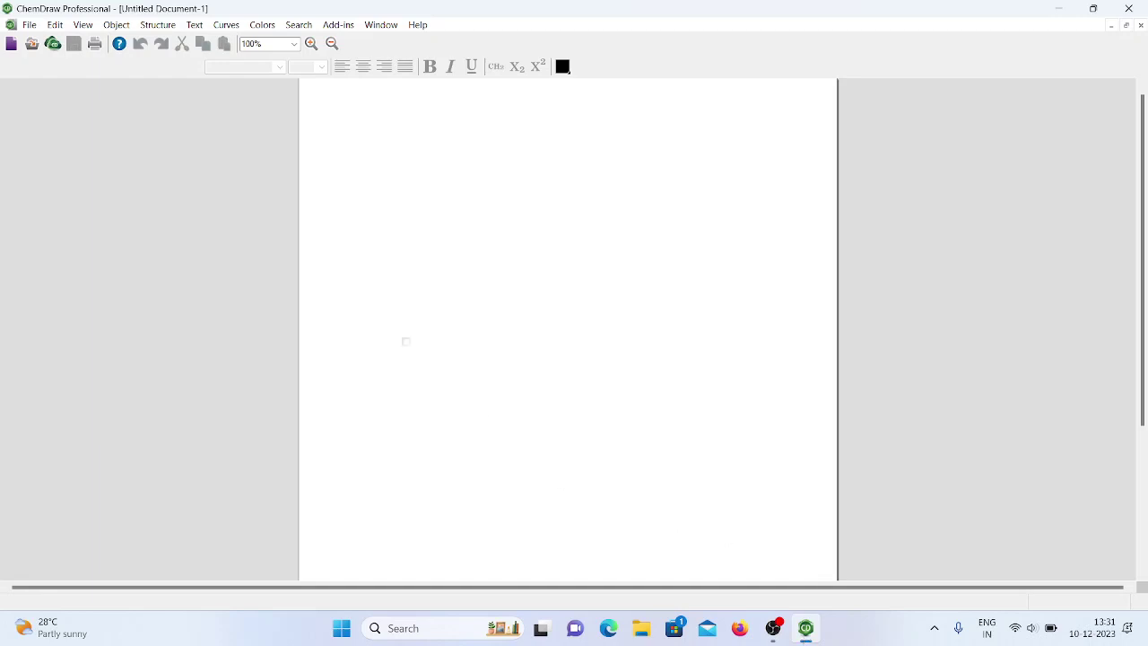
# - Save the untitled document to the Desktop as "training" in ChemDraw XML (*.cdxml) format
pyautogui.click(29, 25)
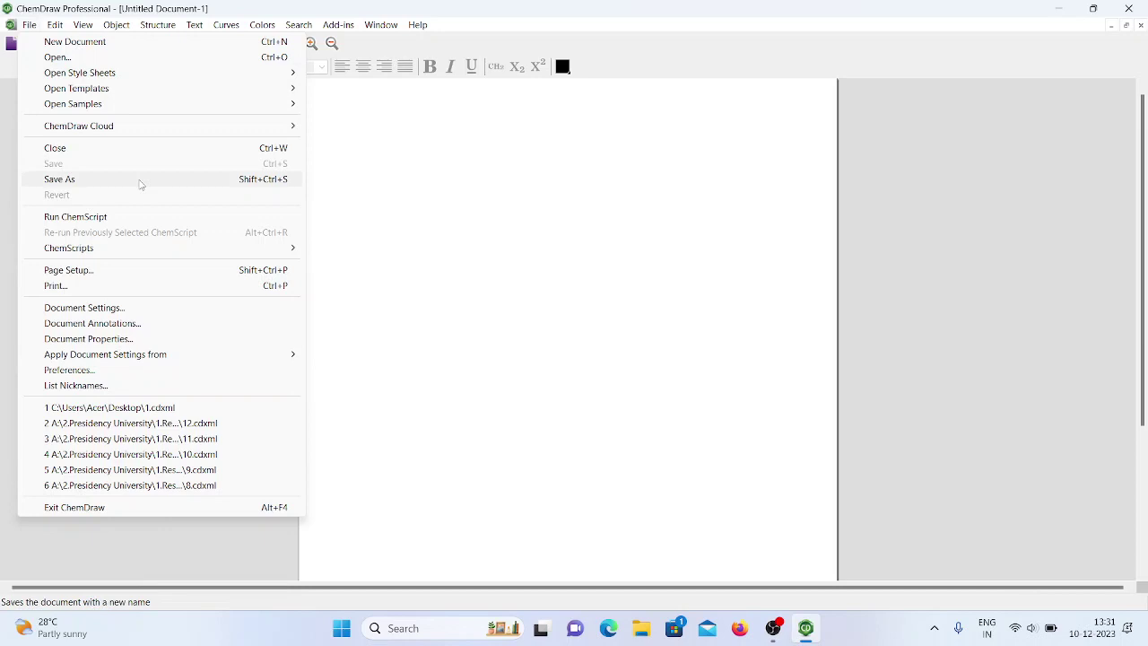
pyautogui.click(82, 183)
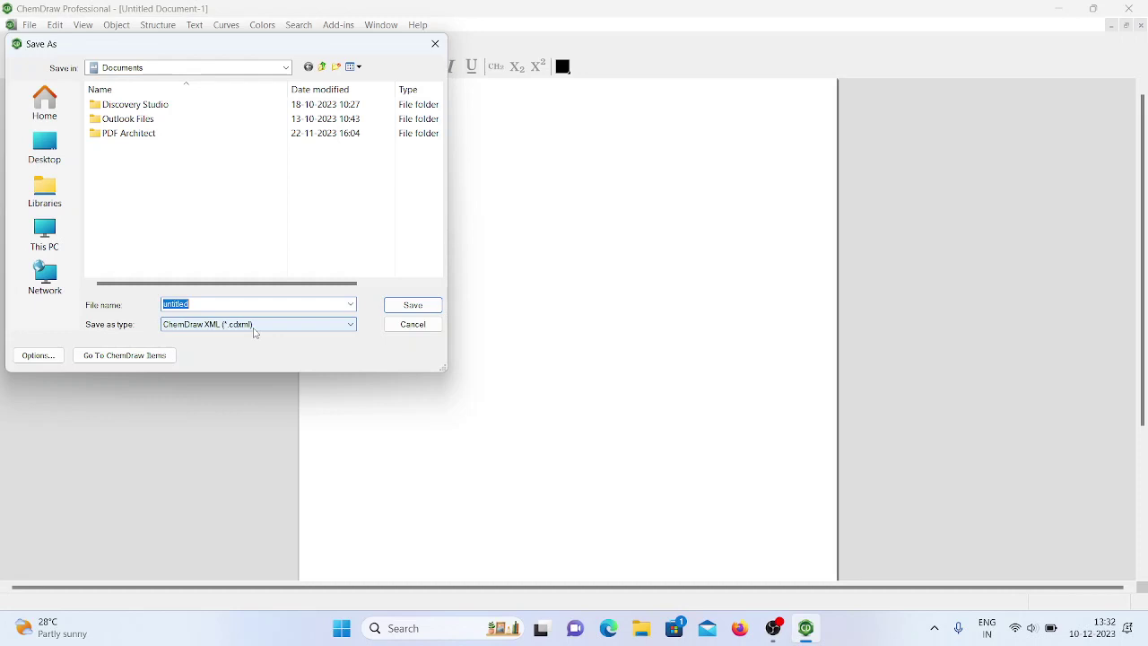
pyautogui.click(233, 304)
pyautogui.press('BackSpace')
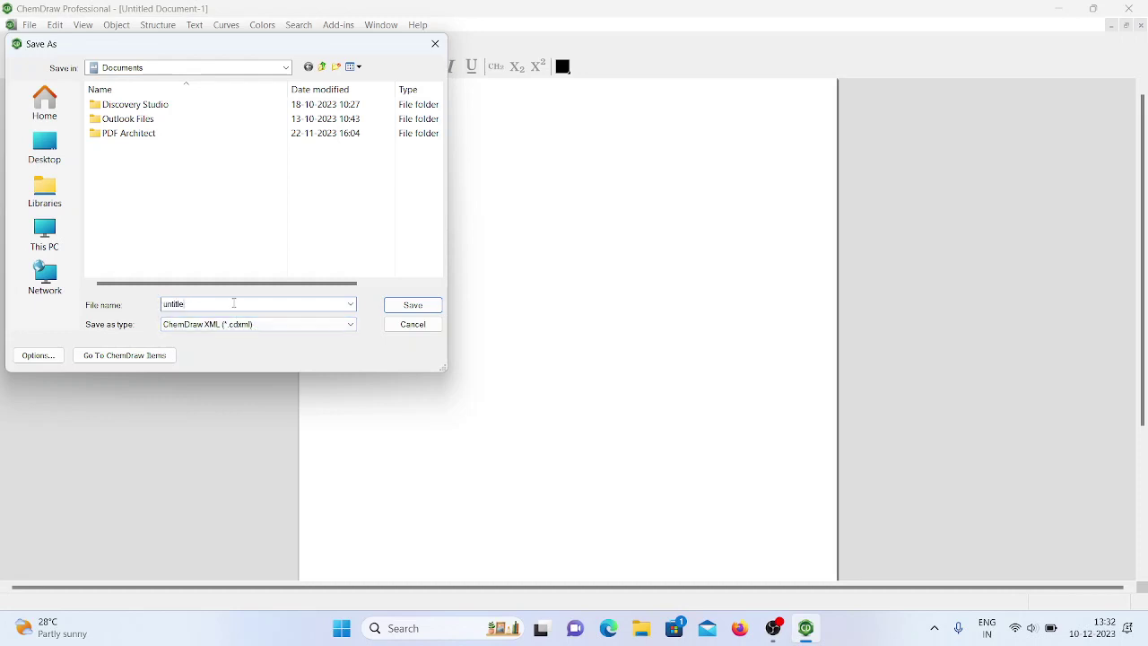
pyautogui.press('BackSpace')
pyautogui.press('BackSpace')
pyautogui.press('BackSpace')
pyautogui.press('BackSpace')
pyautogui.press('BackSpace')
pyautogui.press('BackSpace')
pyautogui.press('BackSpace')
pyautogui.write('training')
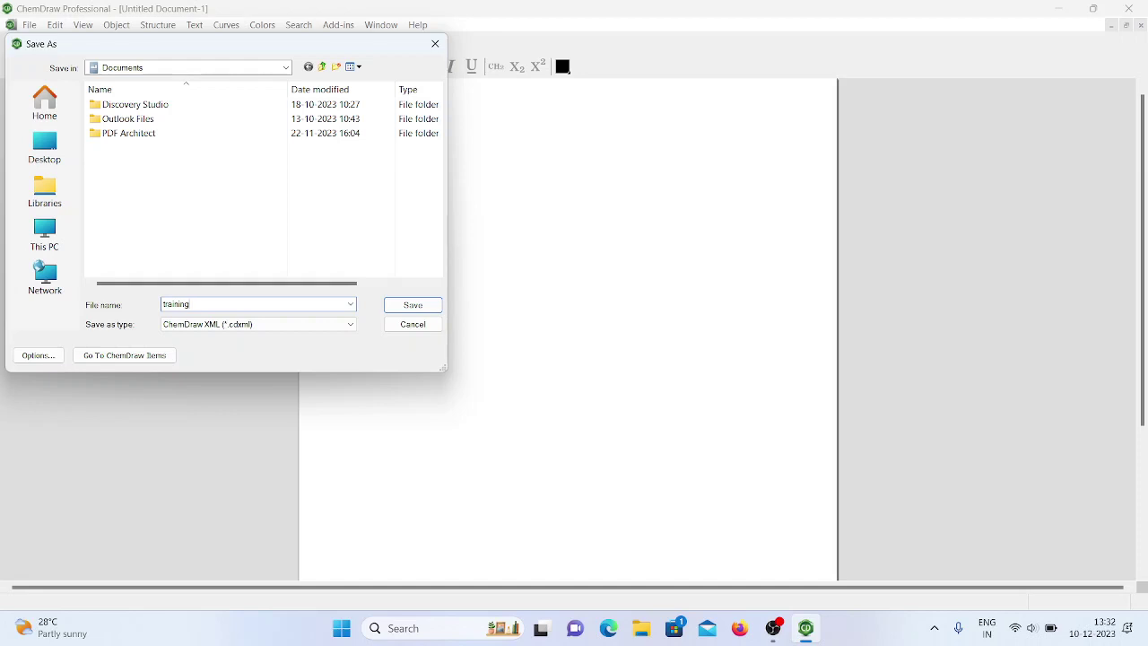
pyautogui.click(46, 147)
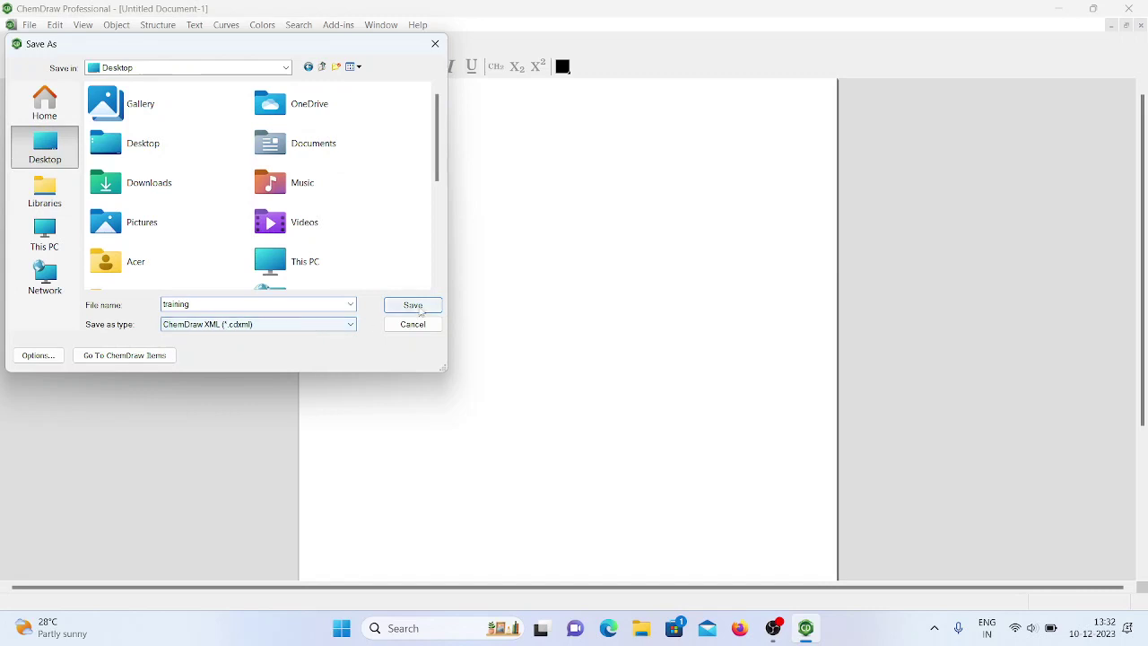
pyautogui.click(418, 307)
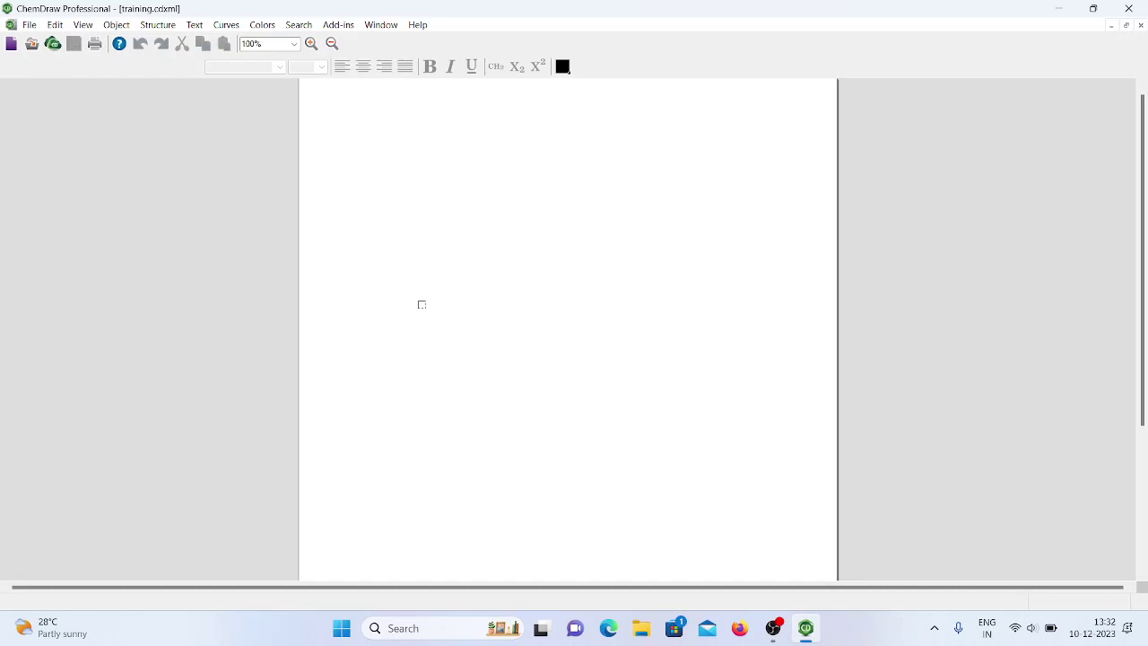
# - Show the Main Toolbar with the drawing tools
pyautogui.click(82, 25)
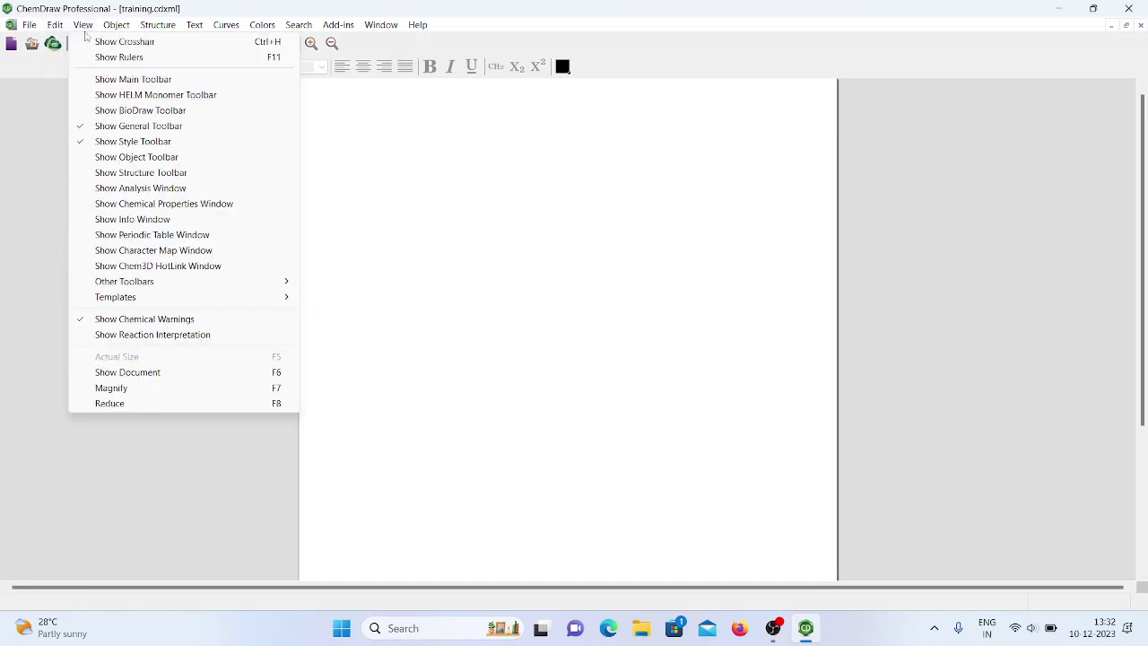
pyautogui.click(123, 81)
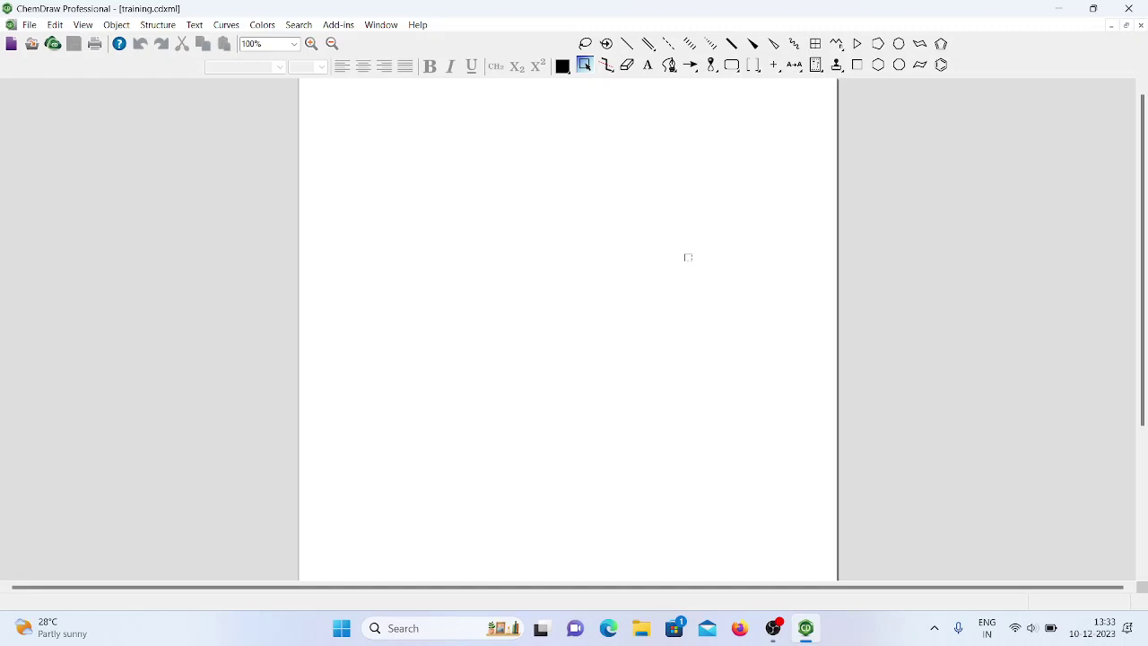
pyautogui.click(29, 25)
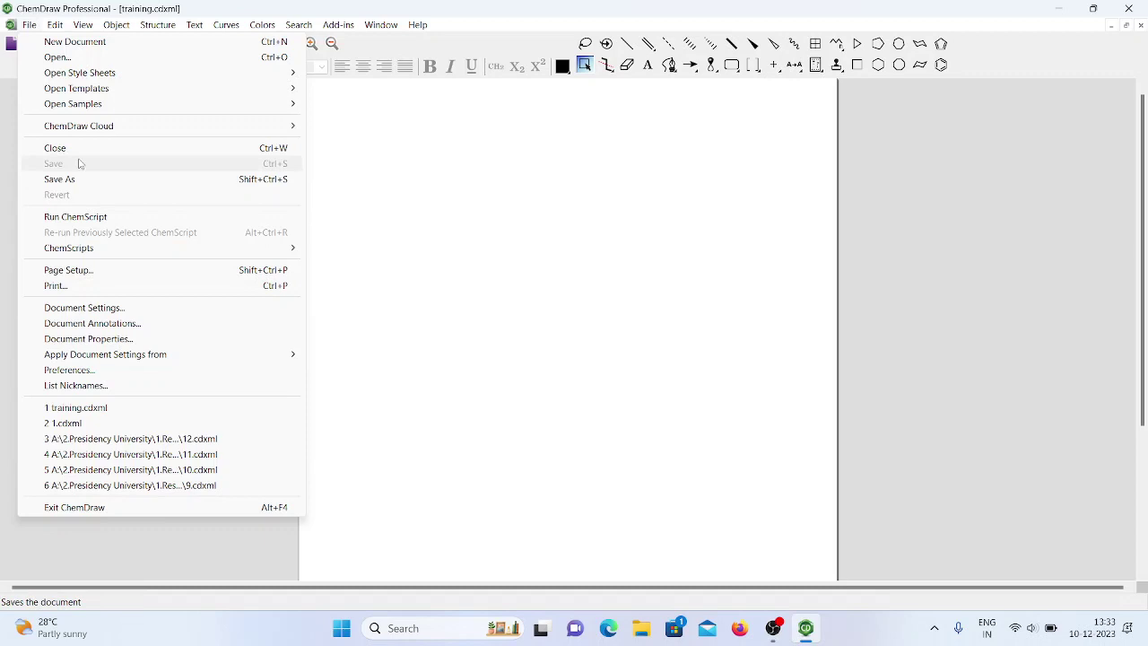
pyautogui.moveTo(90, 357)
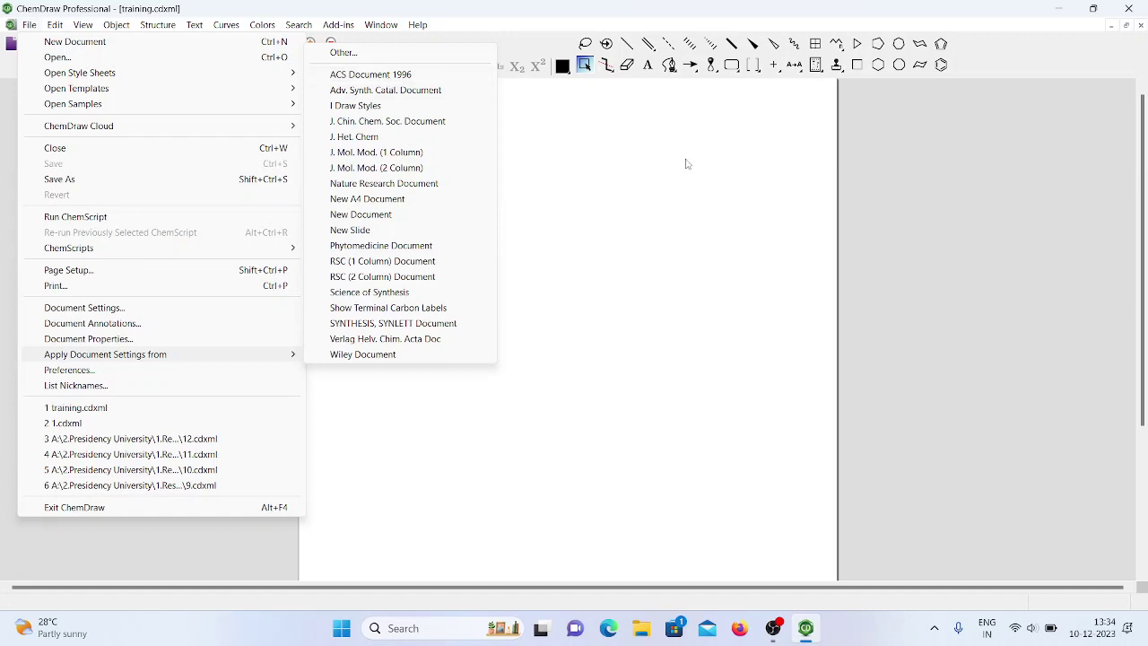
pyautogui.click(702, 197)
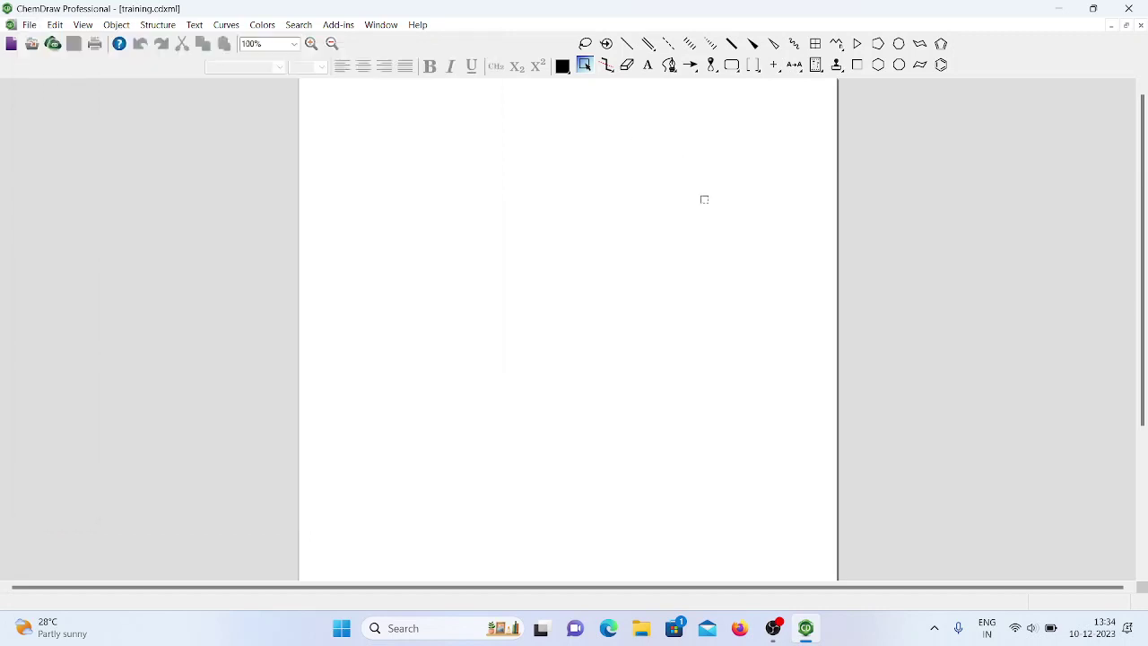
# - Draw a benzene ring in the upper middle of the page and apply the ACS Document 1996 settings, modifying the existing structure too
pyautogui.click(942, 64)
pyautogui.click(508, 250)
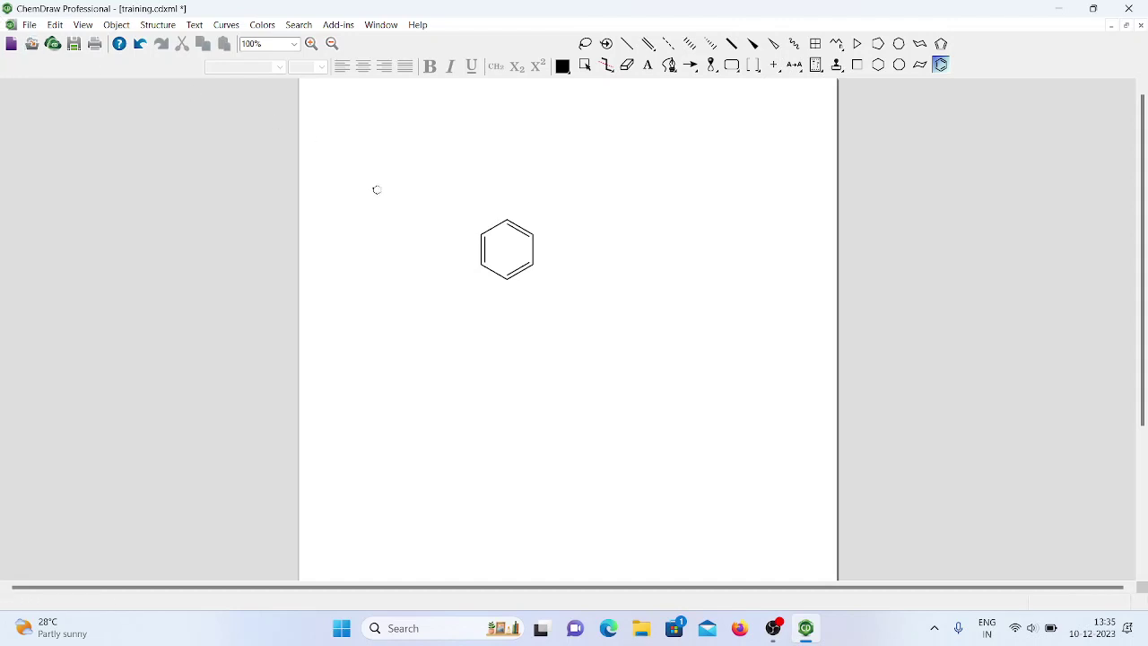
pyautogui.hotkey('ctrl', 'a')
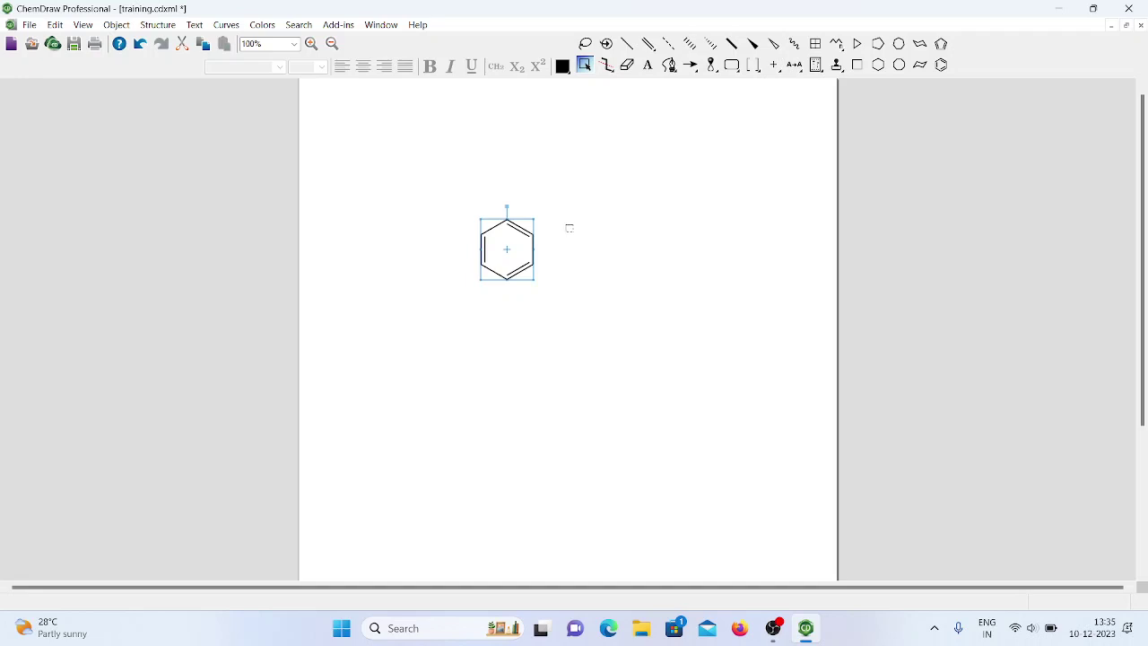
pyautogui.click(29, 27)
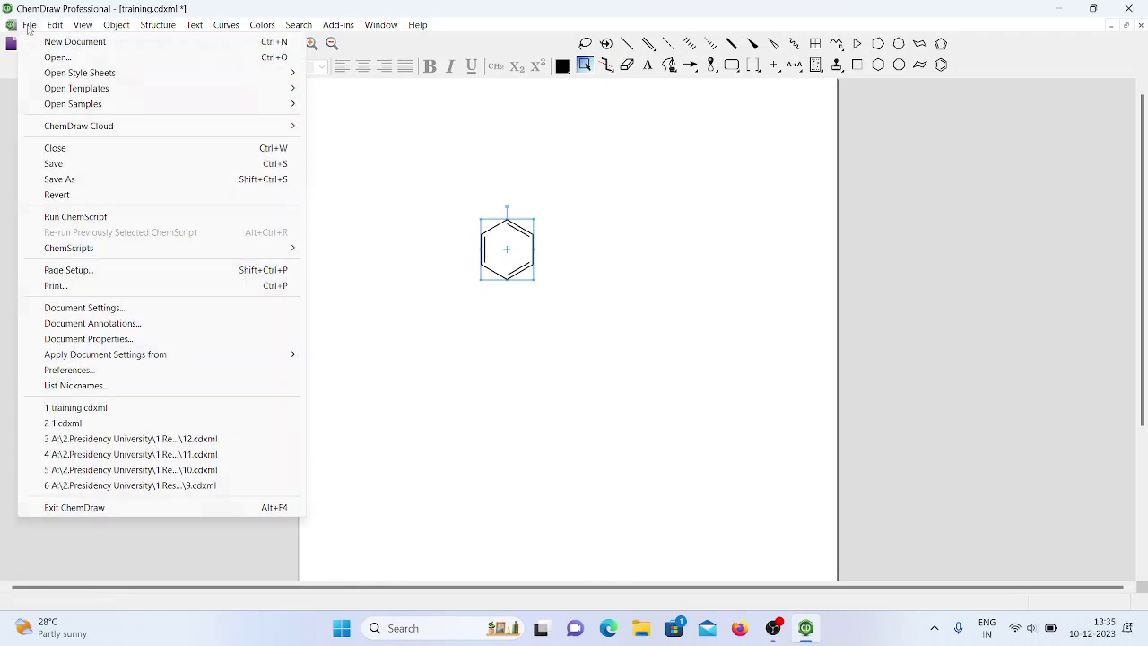
pyautogui.moveTo(128, 358)
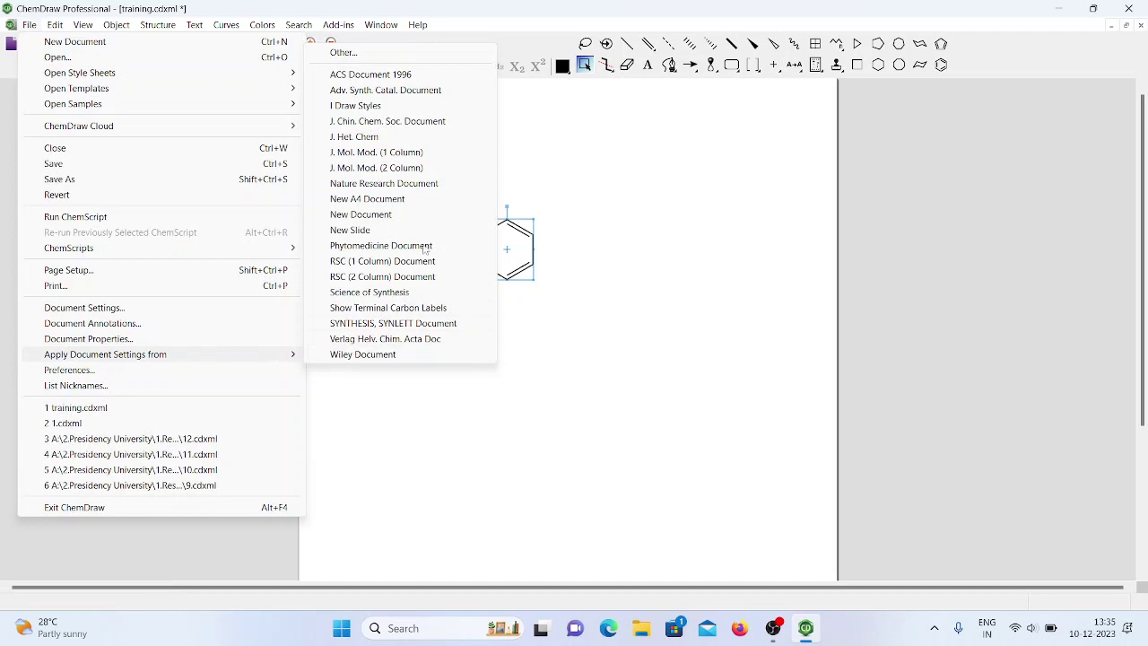
pyautogui.click(388, 80)
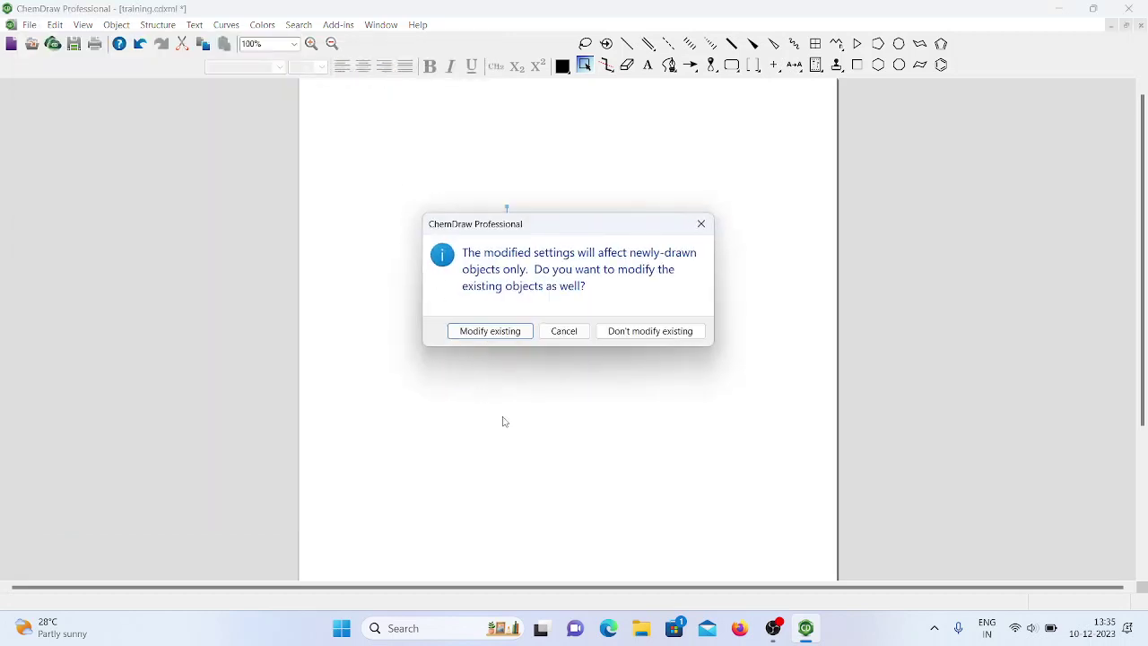
pyautogui.click(490, 331)
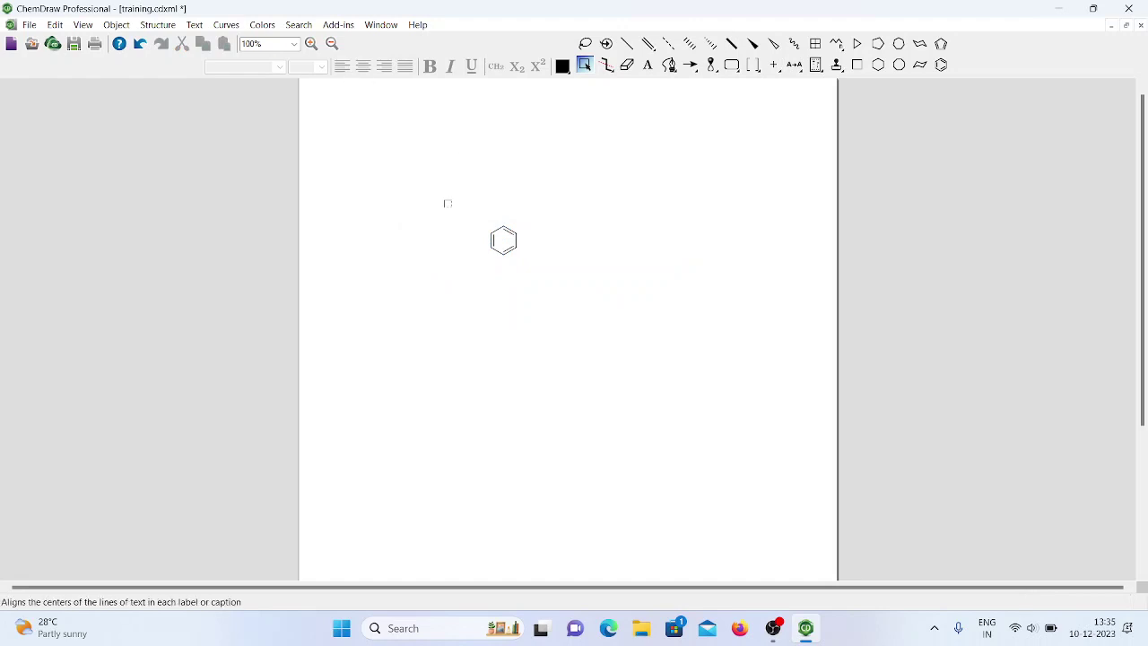
# - Save the training document with the benzene ring
pyautogui.moveTo(445, 202); pyautogui.dragTo(551, 296)
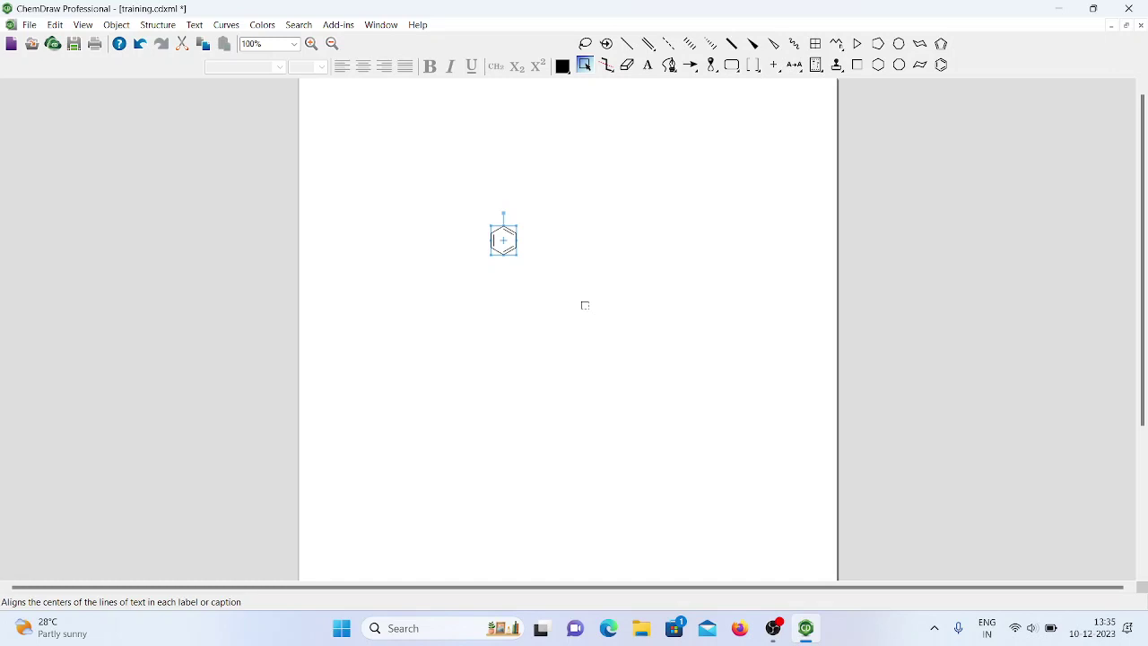
pyautogui.click(30, 24)
pyautogui.click(69, 165)
pyautogui.click(29, 24)
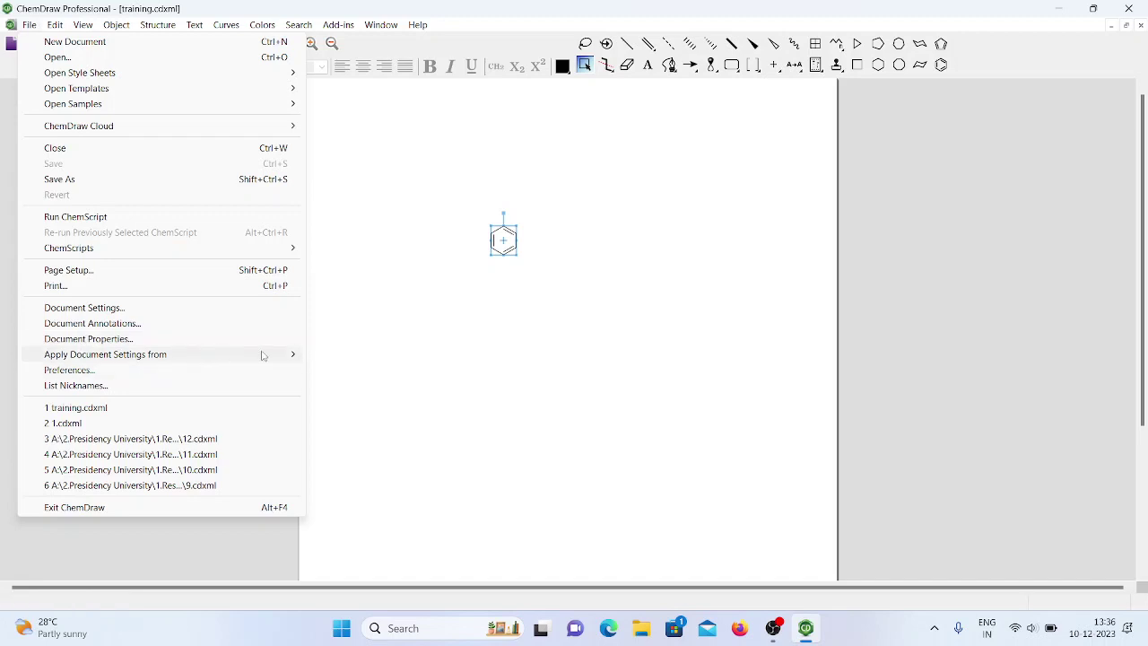
pyautogui.moveTo(264, 354)
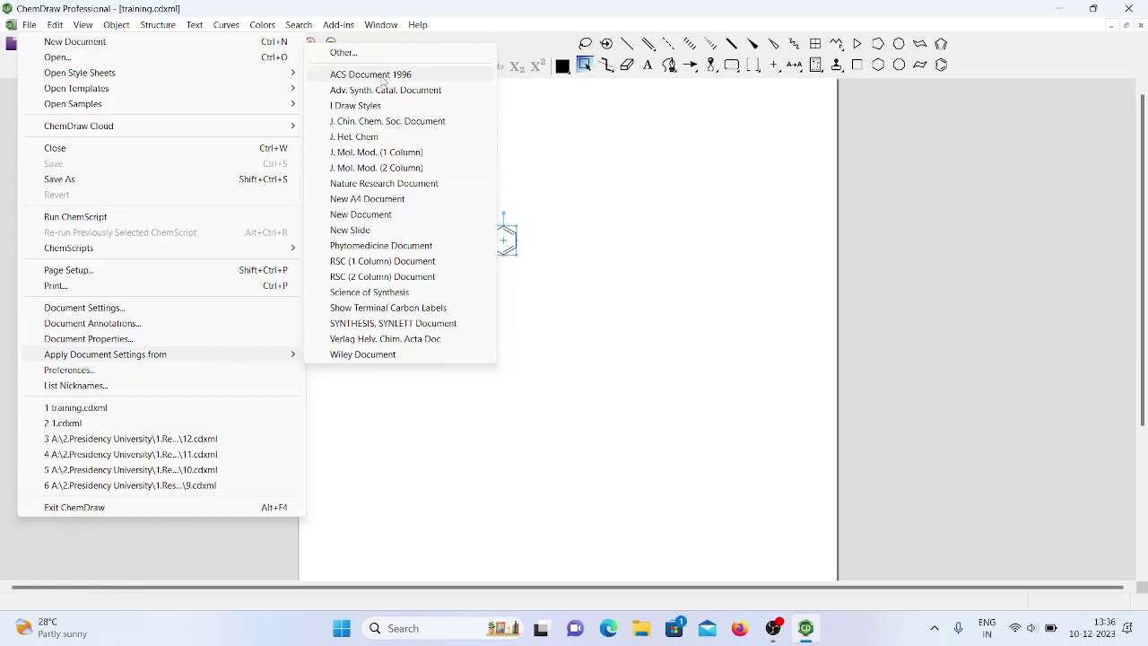
pyautogui.click(610, 223)
pyautogui.click(30, 25)
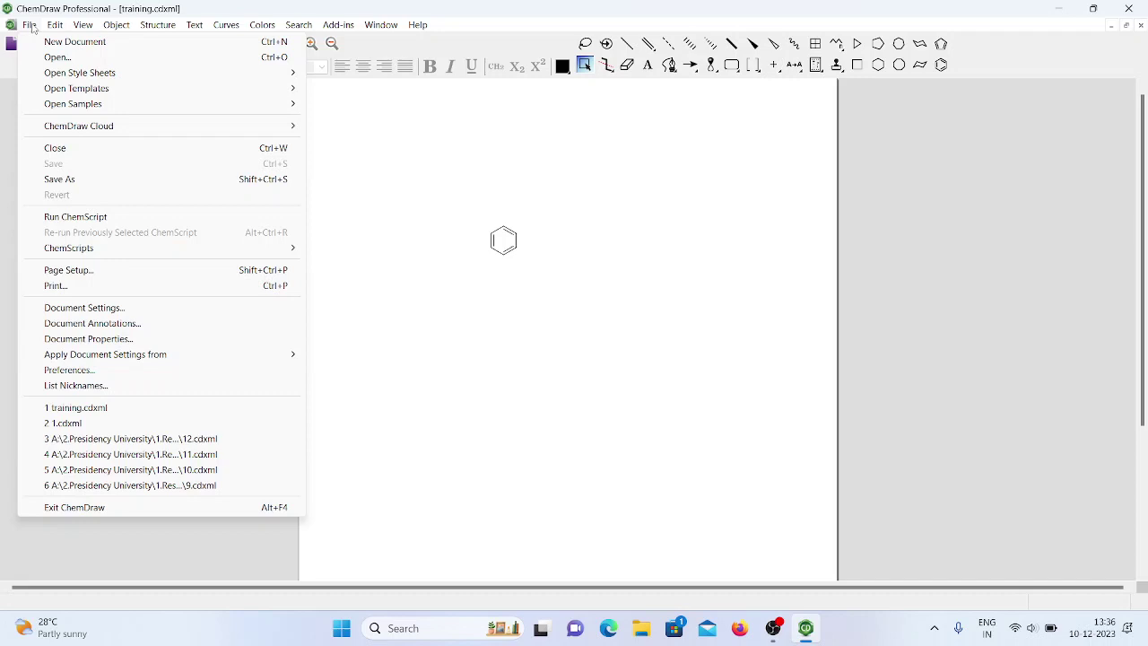
pyautogui.click(32, 25)
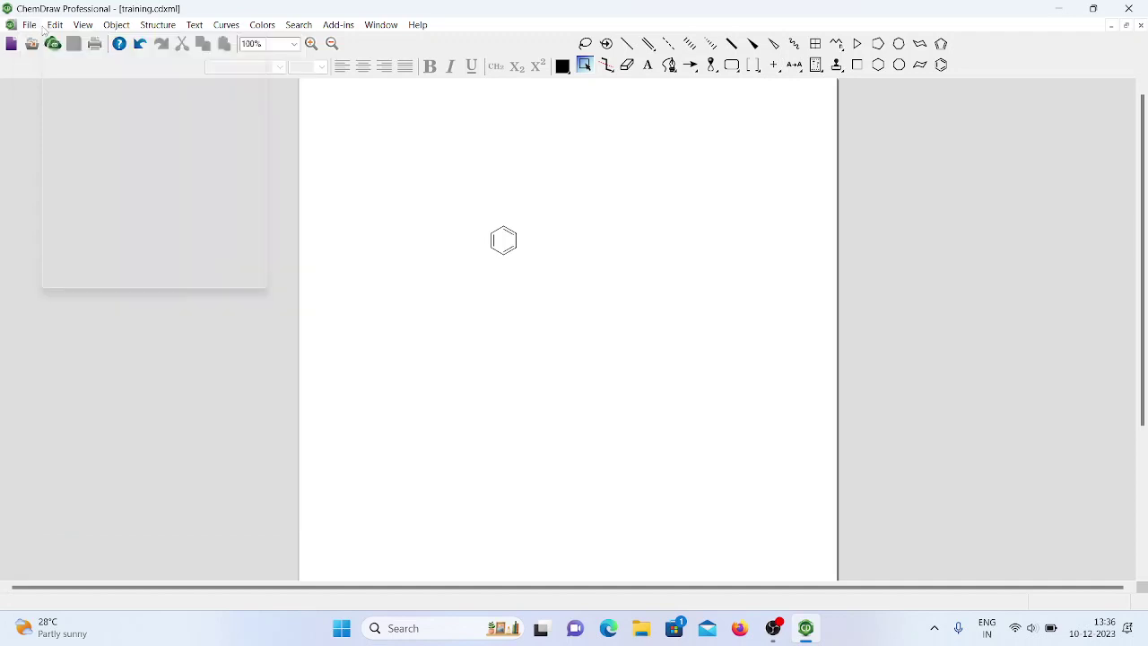
pyautogui.click(52, 25)
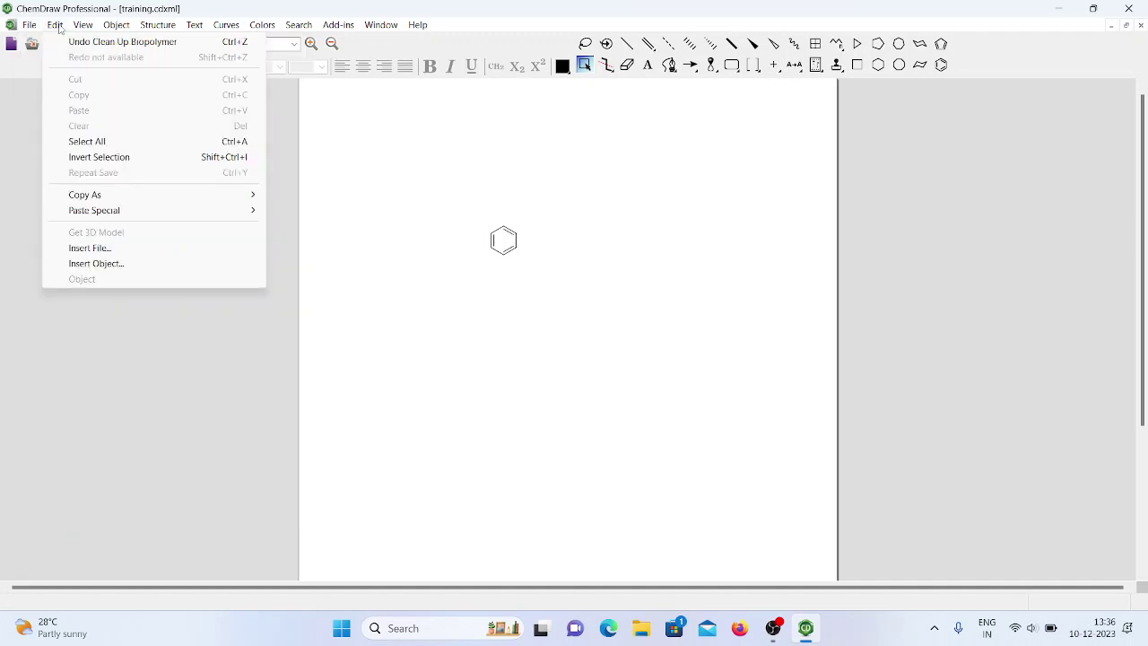
# - Select the benzene ring and copy it as InChI text
pyautogui.moveTo(448, 188); pyautogui.dragTo(621, 298)
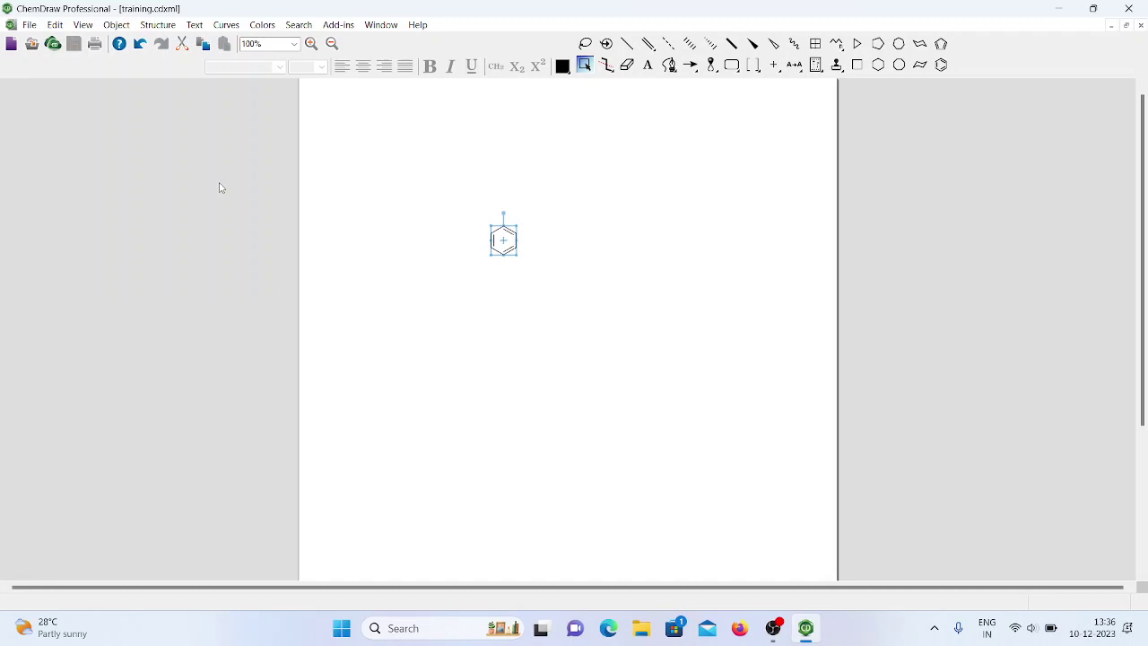
pyautogui.click(55, 25)
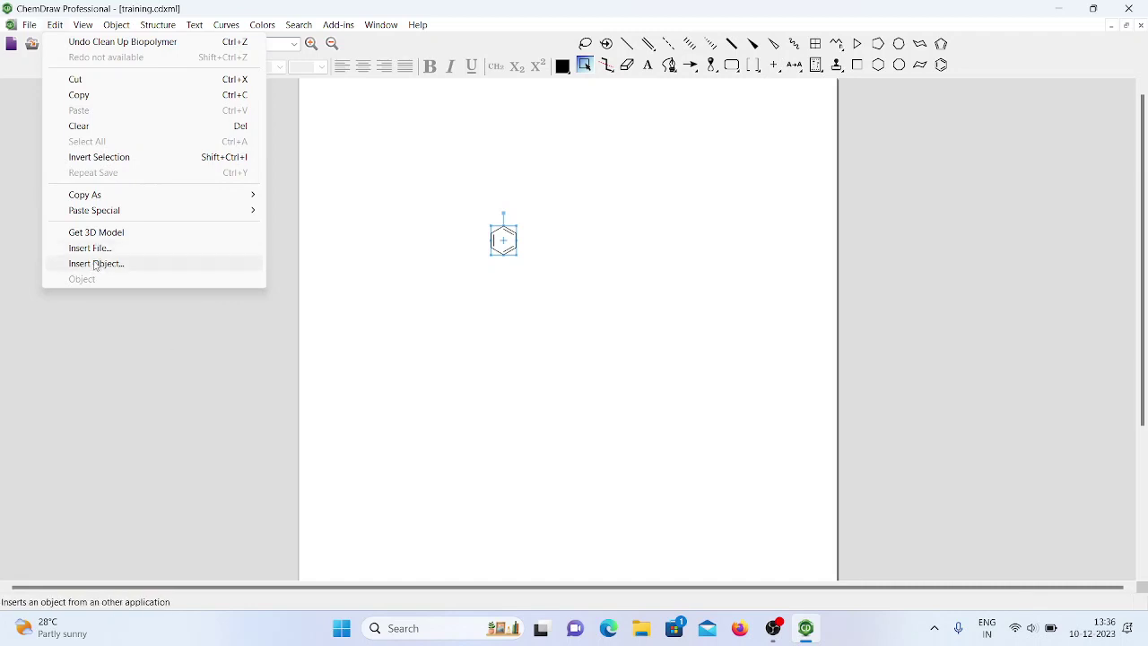
pyautogui.moveTo(104, 199)
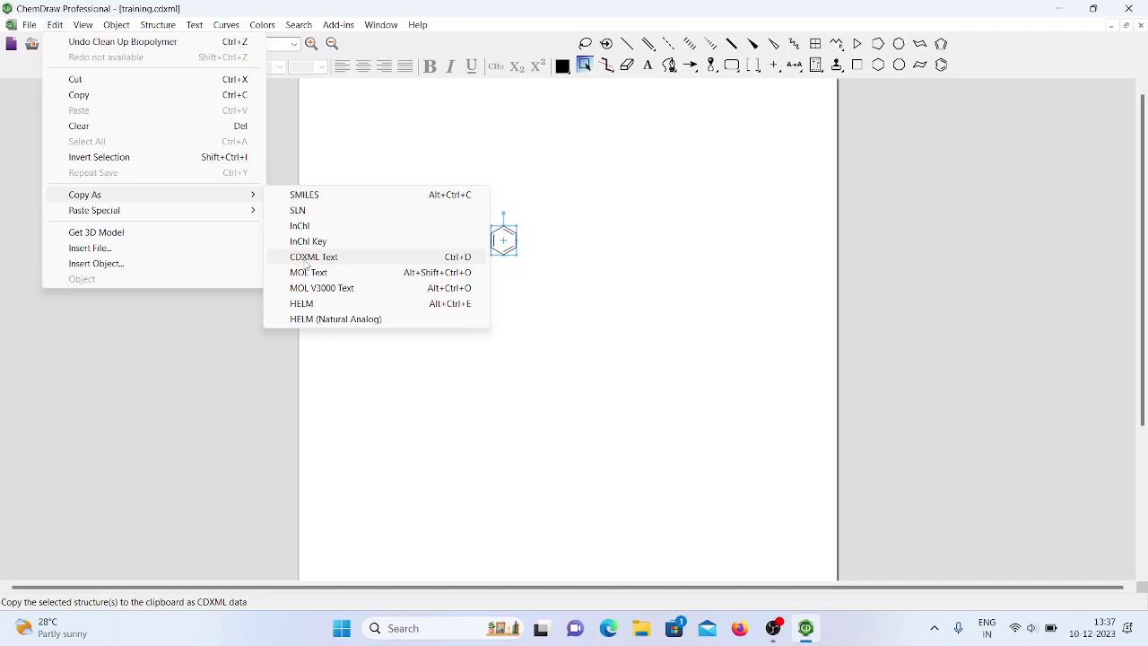
pyautogui.click(323, 226)
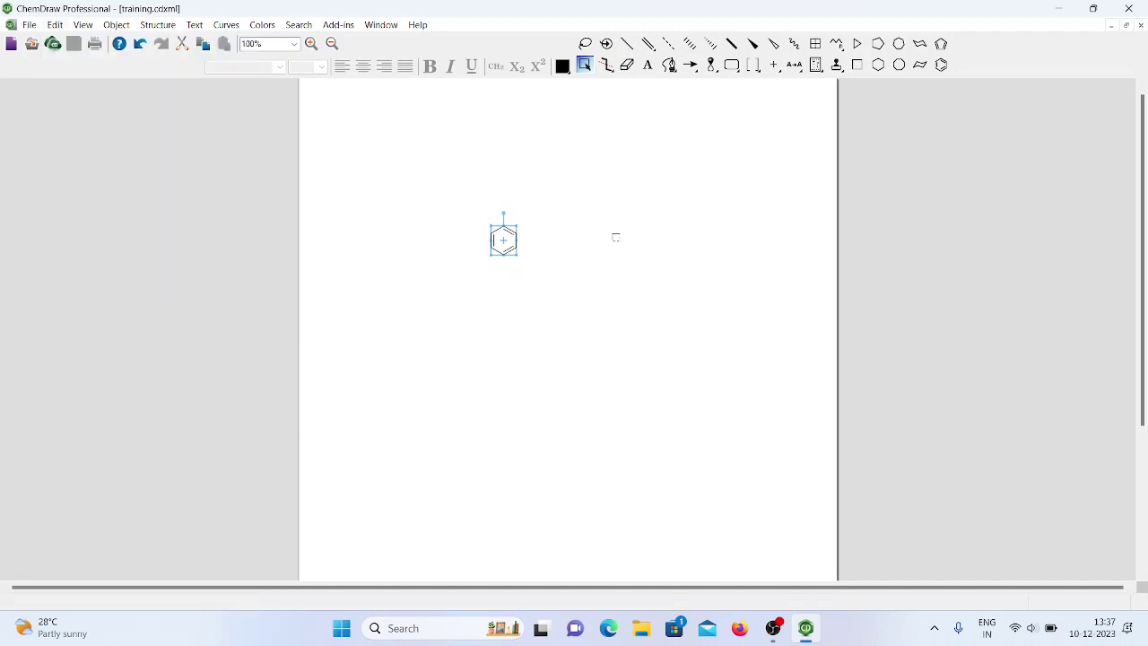
# - Reselect the benzene ring and copy it to the clipboard as a SMILES string
pyautogui.click(475, 197)
pyautogui.moveTo(459, 191); pyautogui.dragTo(556, 305)
pyautogui.click(55, 25)
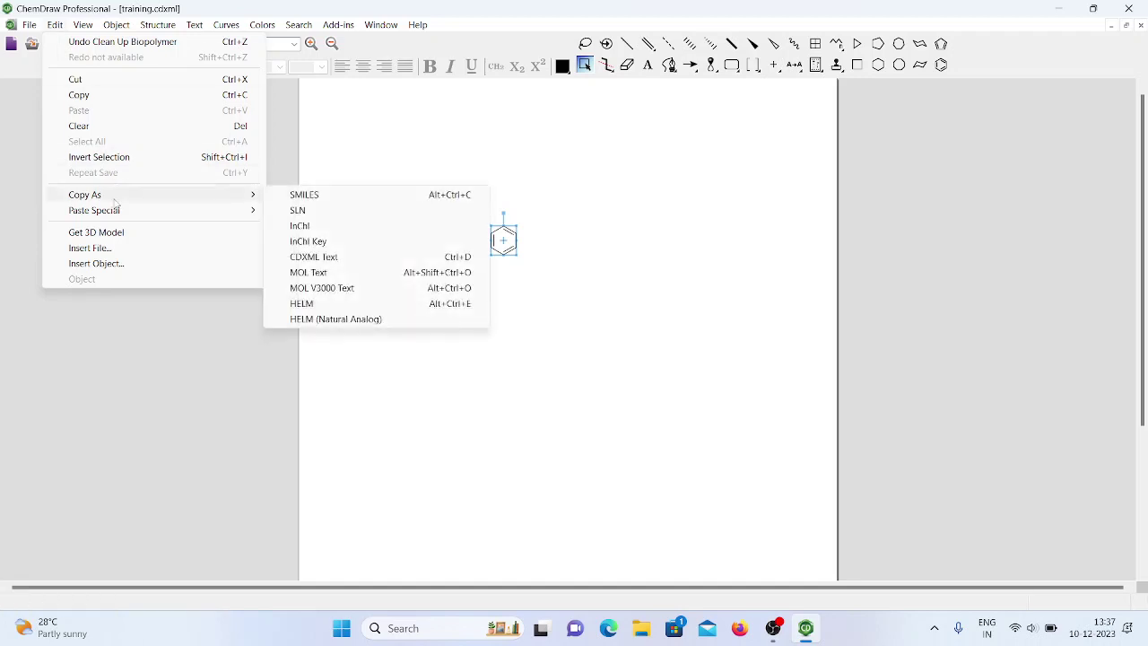
pyautogui.click(306, 195)
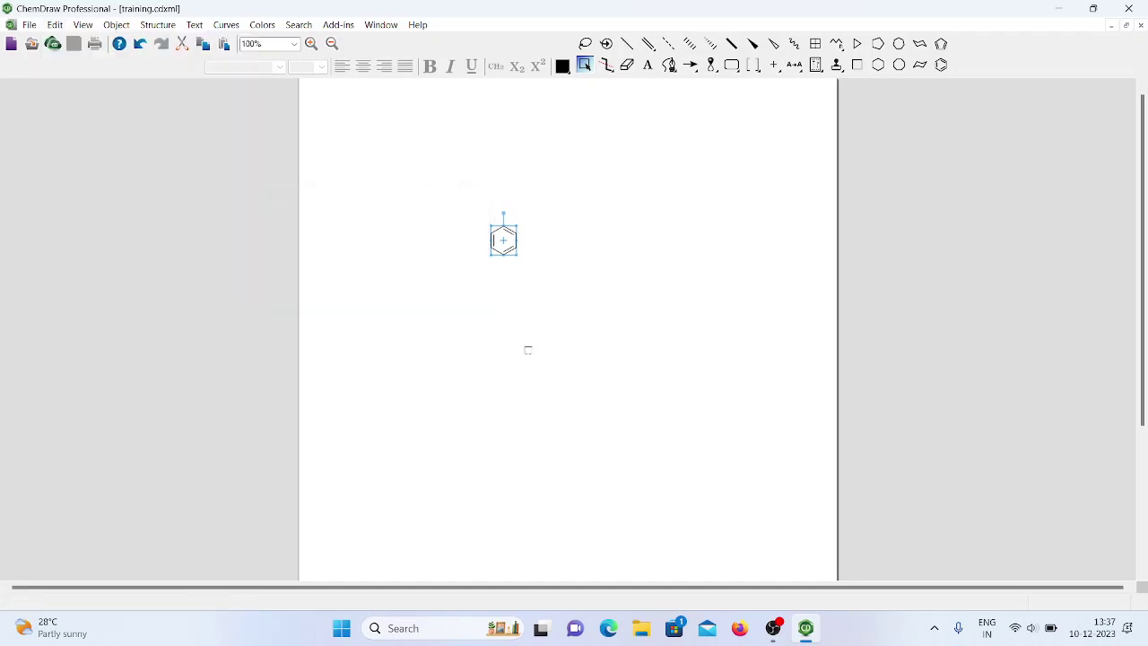
# - Paste the copied SMILES onto the page as a second benzene structure, leaving nothing selected
pyautogui.click(55, 26)
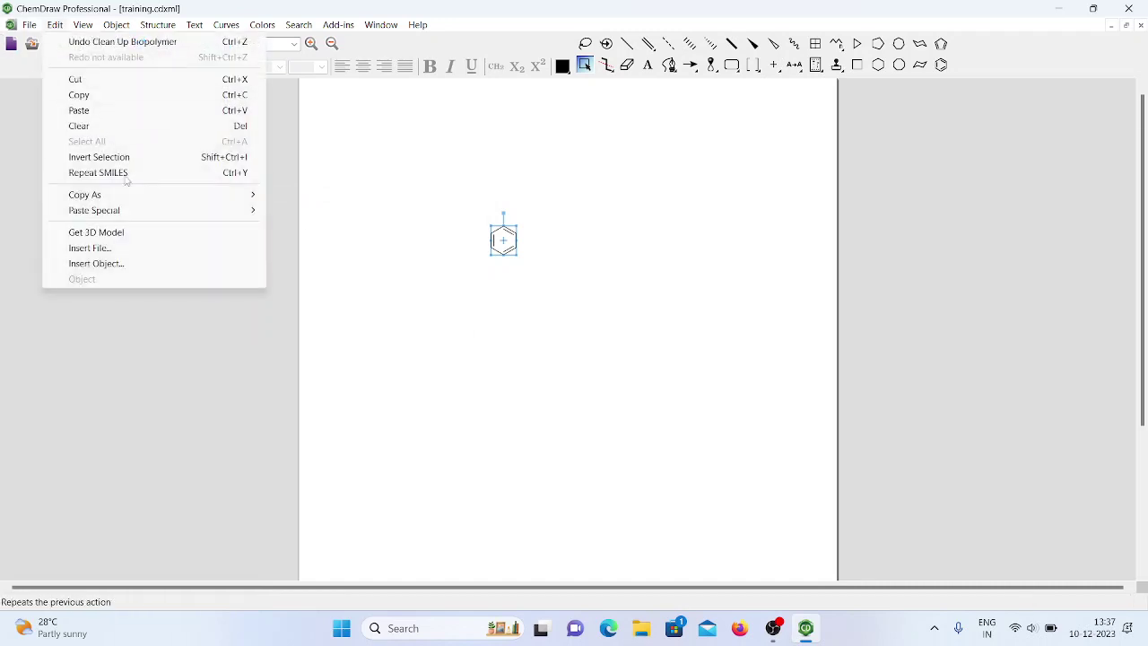
pyautogui.moveTo(225, 215)
pyautogui.click(318, 212)
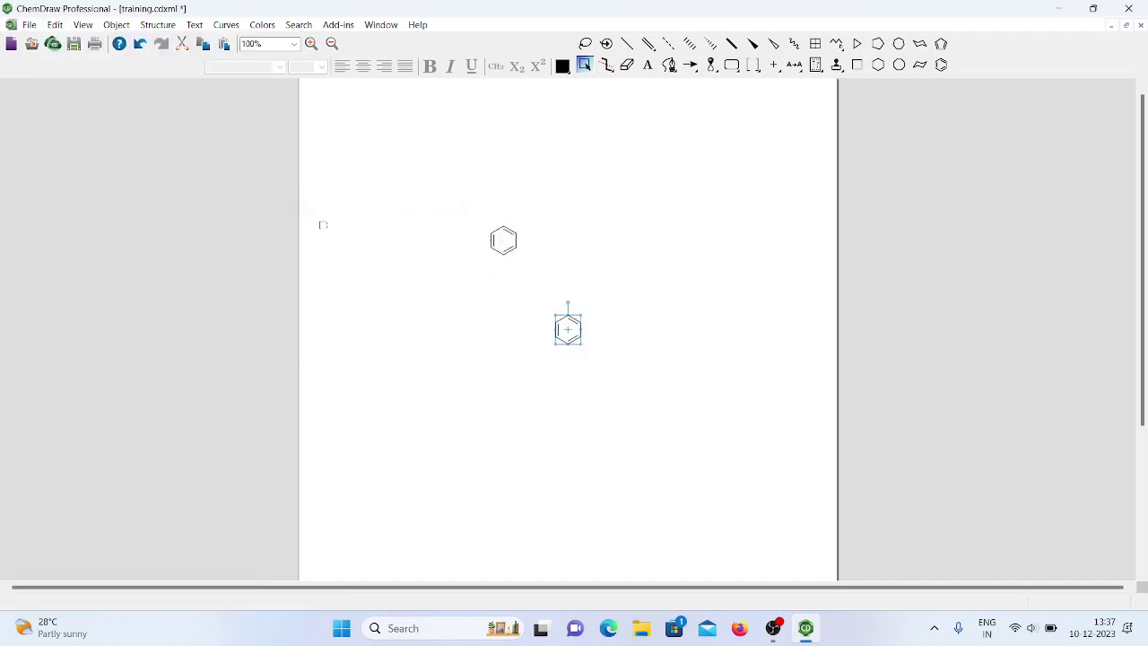
pyautogui.click(541, 384)
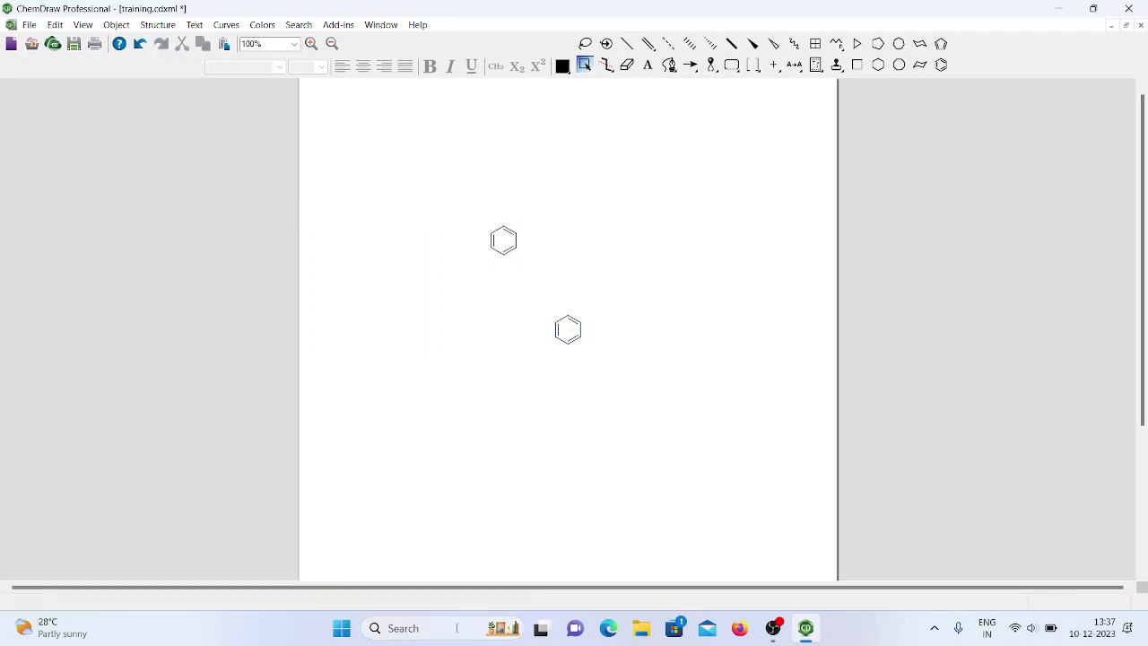
# - Open Microsoft Word 2010 and paste the copied SMILES string into the blank document
pyautogui.click(455, 628)
pyautogui.write('word')
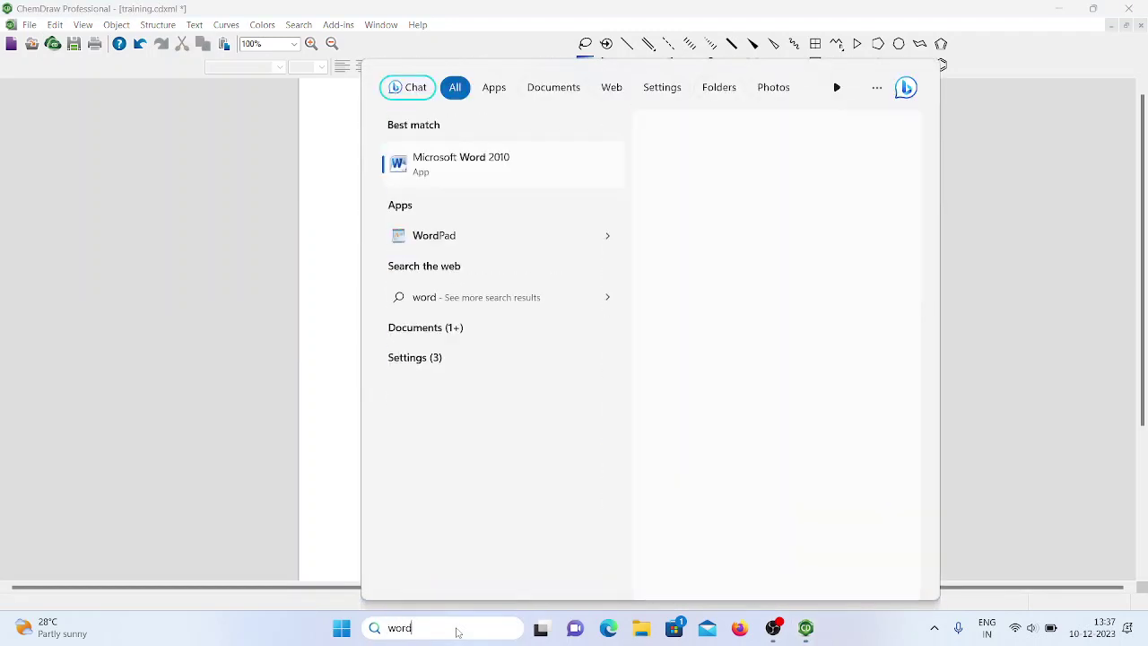
pyautogui.press('Return')
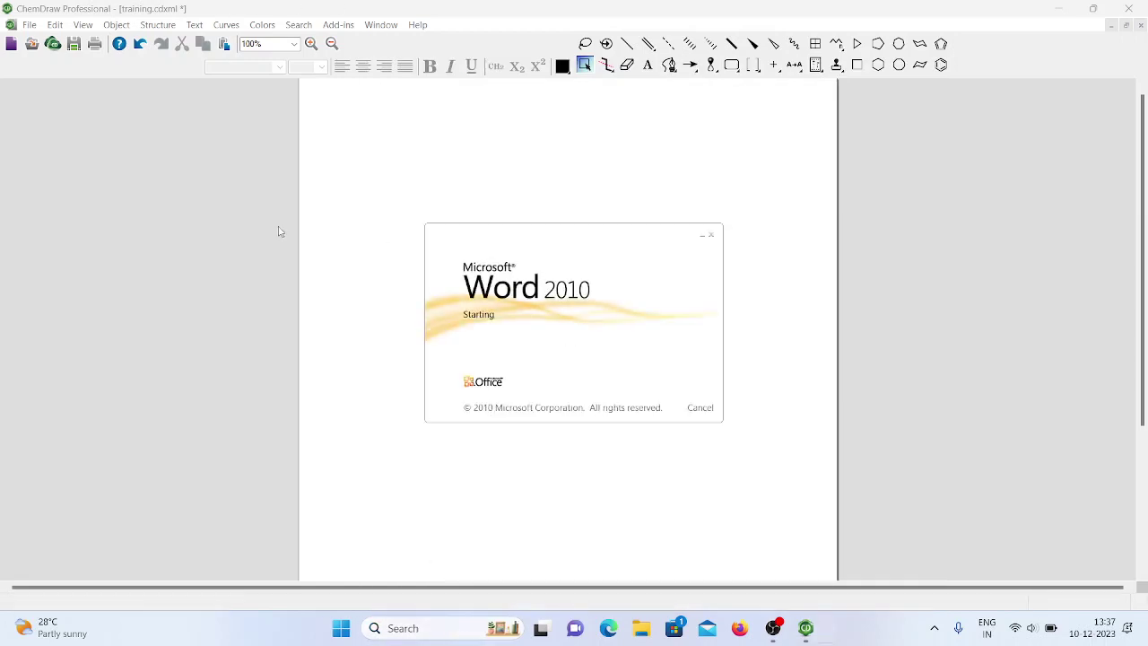
pyautogui.hotkey('ctrl', 'v')
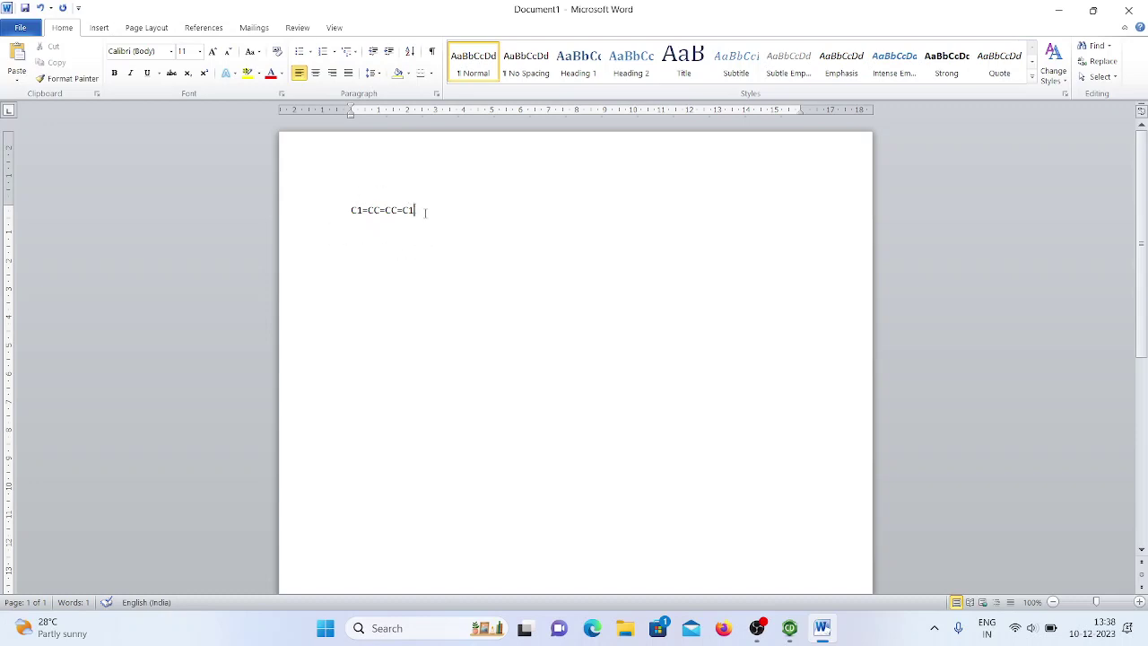
# - Select the SMILES string C1=CC=CC=C1 in the Word document and enlarge its font size to 22
pyautogui.moveTo(423, 210); pyautogui.dragTo(318, 228)
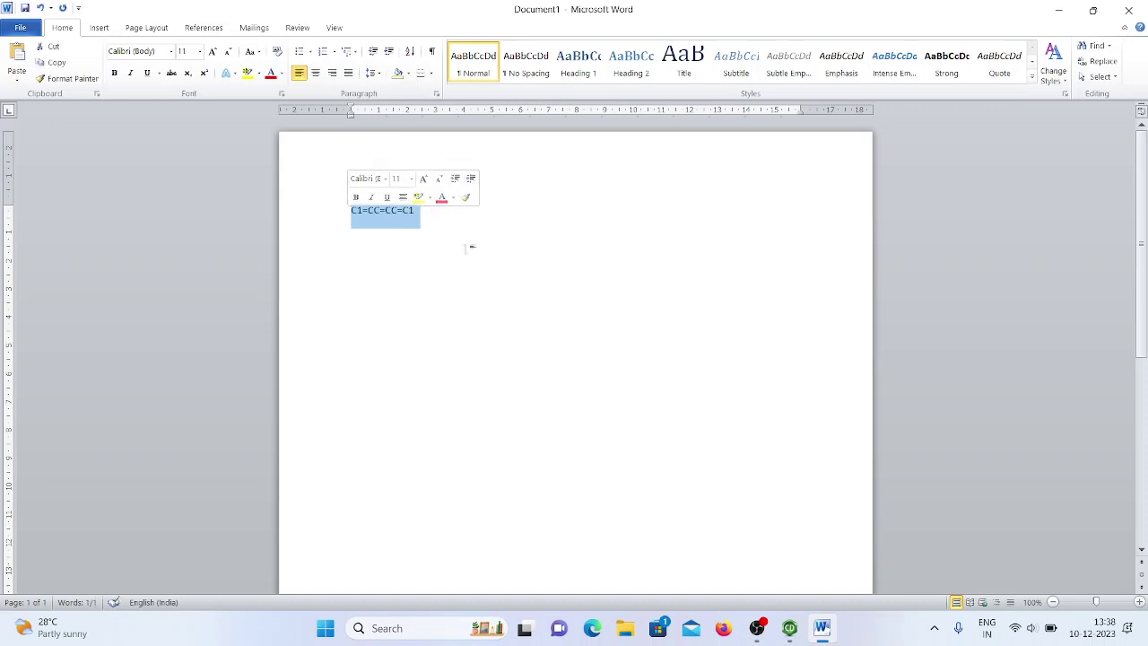
pyautogui.moveTo(789, 631)
pyautogui.click(745, 539)
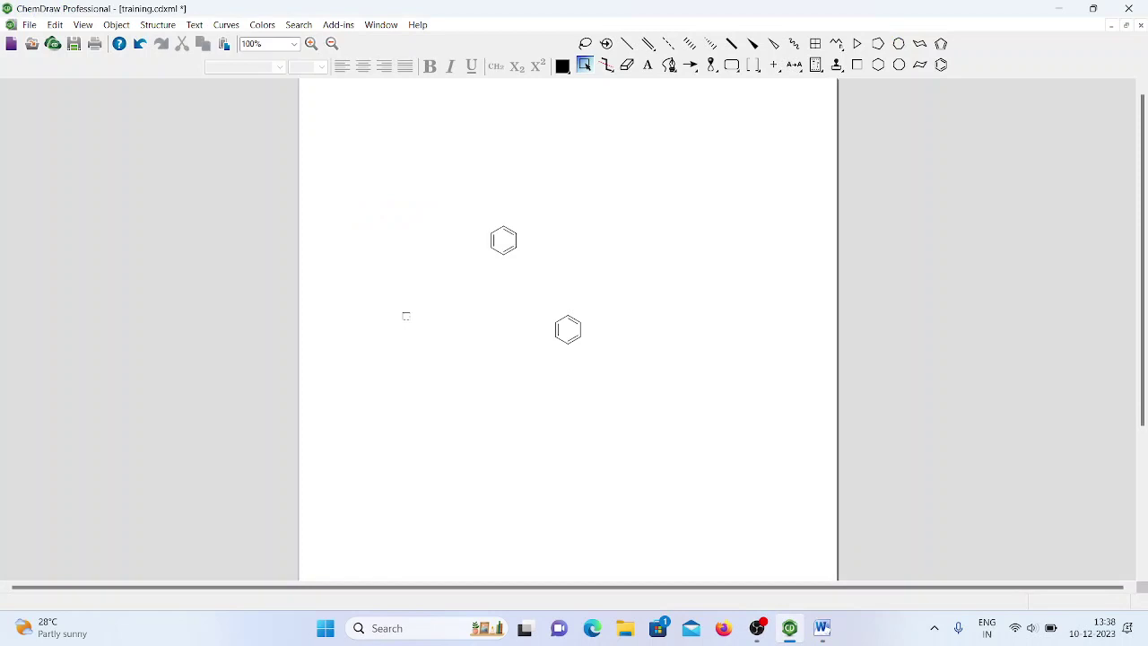
pyautogui.click(821, 627)
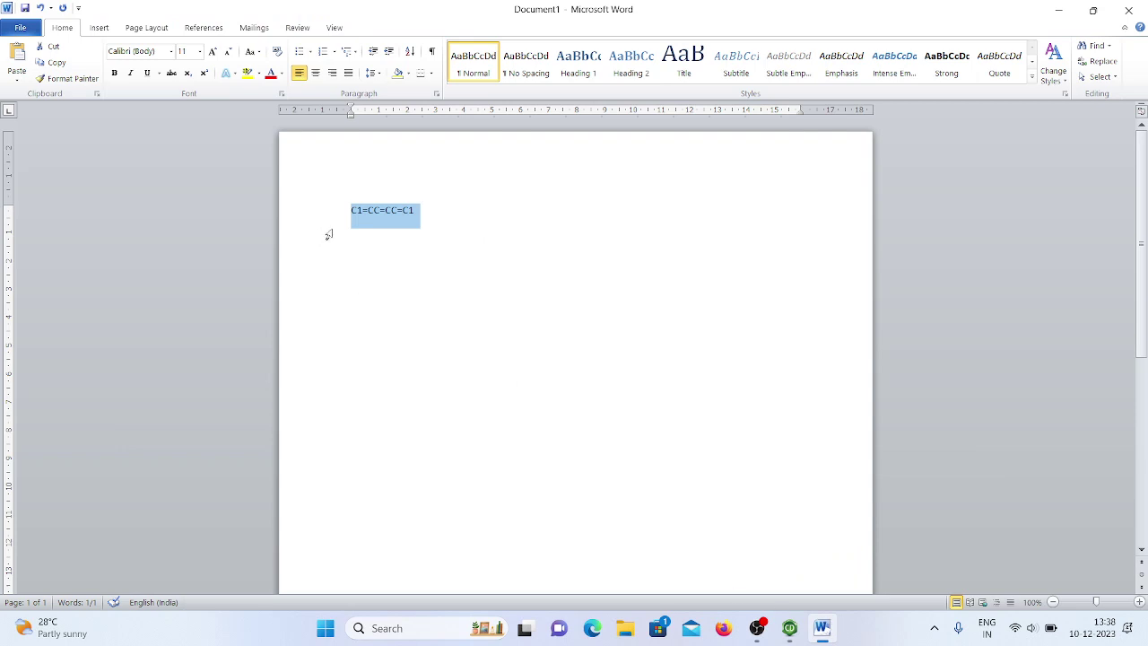
pyautogui.click(373, 210)
pyautogui.moveTo(362, 220); pyautogui.dragTo(440, 209)
pyautogui.hotkey('ctrl', 'shift', '.')
pyautogui.hotkey('ctrl', 'shift', '.')
pyautogui.hotkey('ctrl', 'shift', '.')
pyautogui.hotkey('ctrl', 'shift', '.')
pyautogui.hotkey('ctrl', 'shift', '.')
pyautogui.hotkey('ctrl', 'shift', '.')
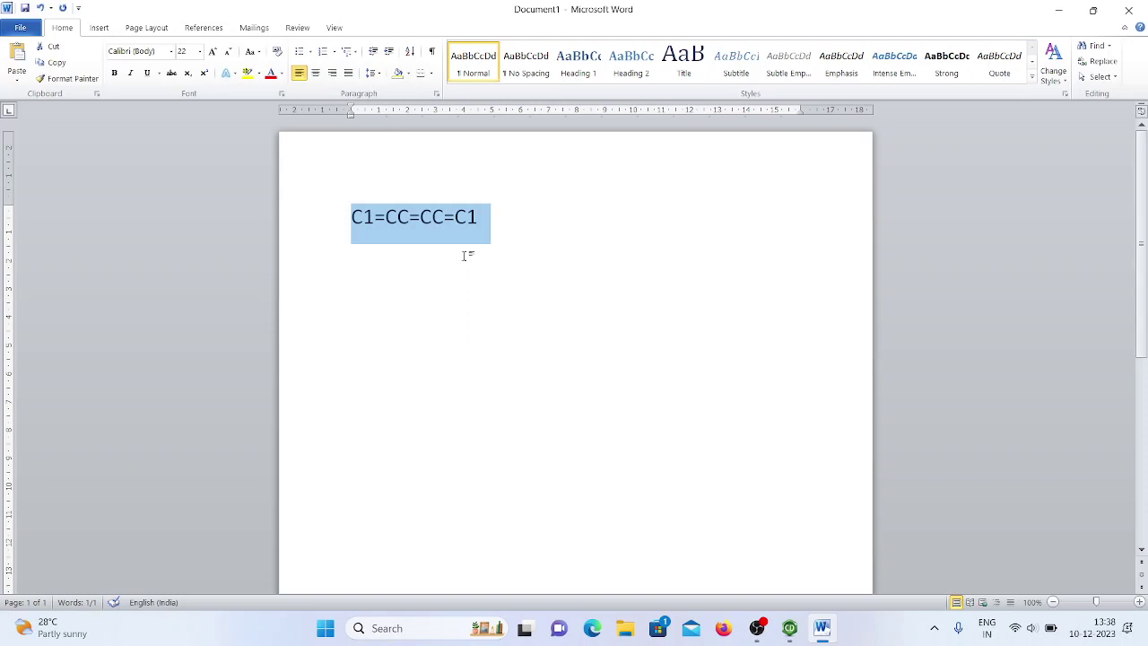
# - Switch back to ChemDraw, show the crosshair over the page and hide it again
pyautogui.click(789, 628)
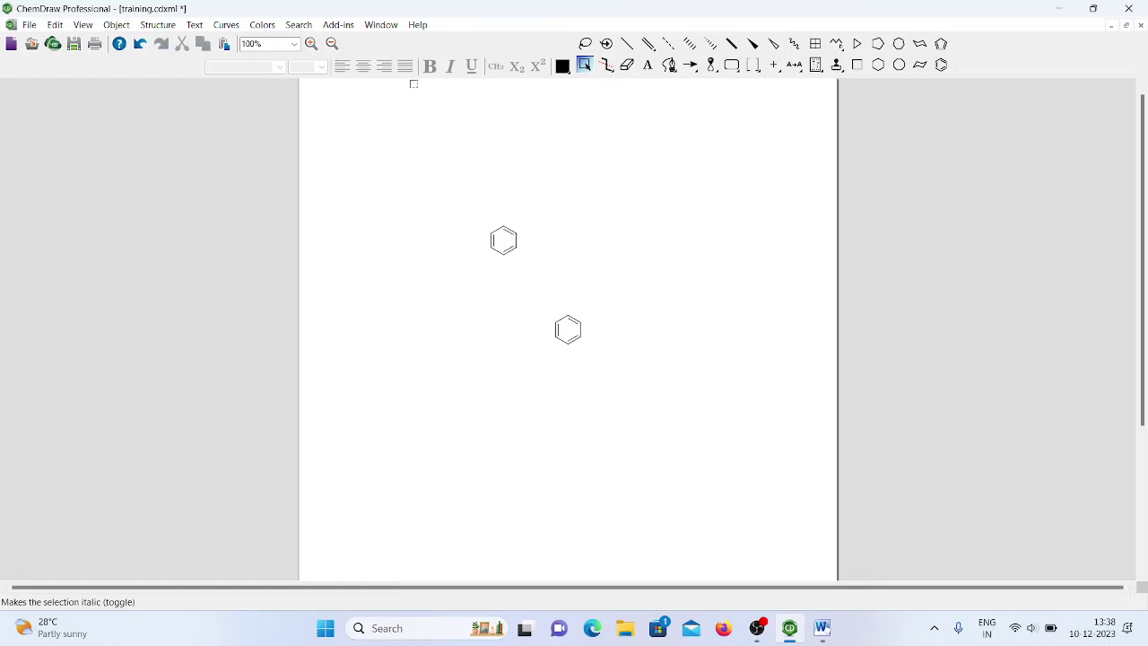
pyautogui.click(55, 25)
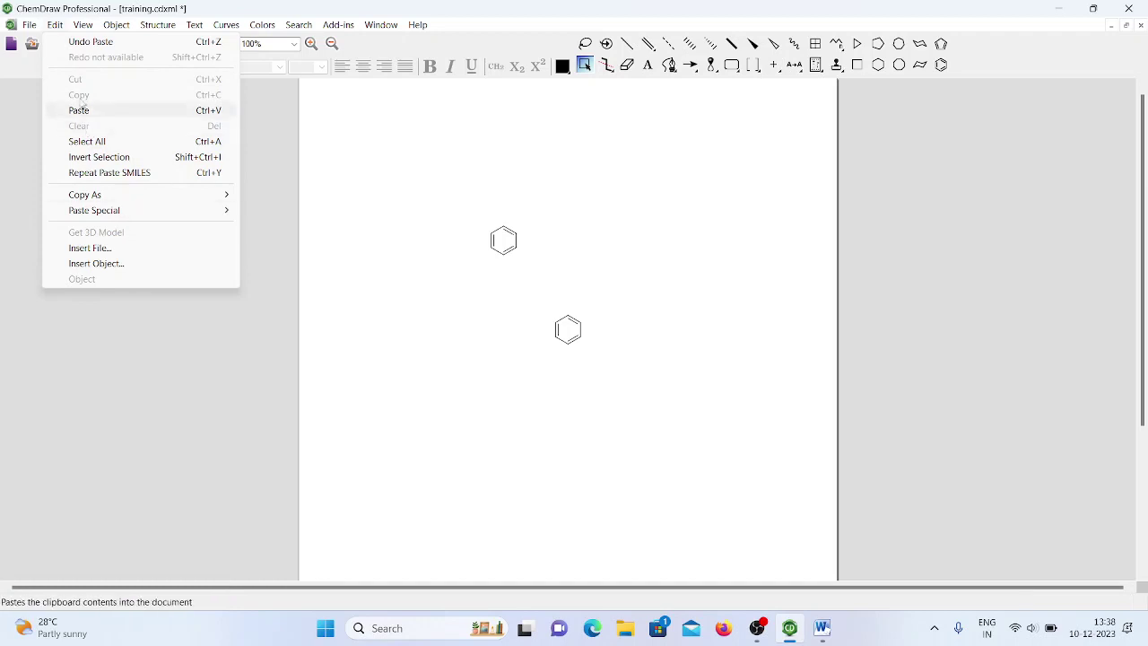
pyautogui.click(85, 27)
pyautogui.click(86, 30)
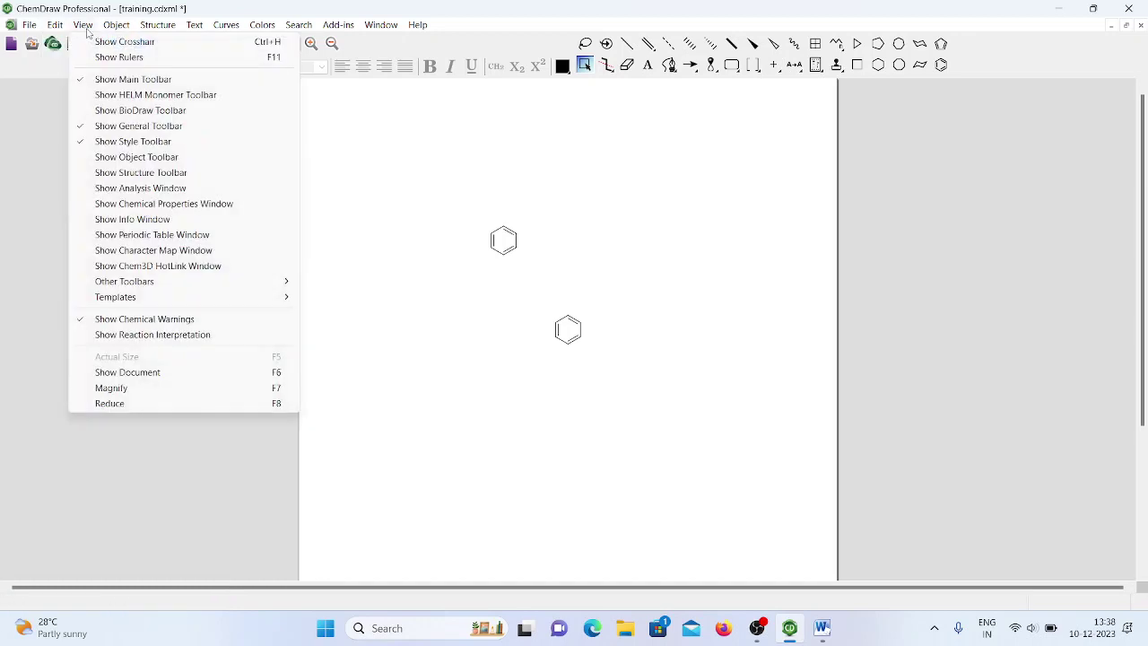
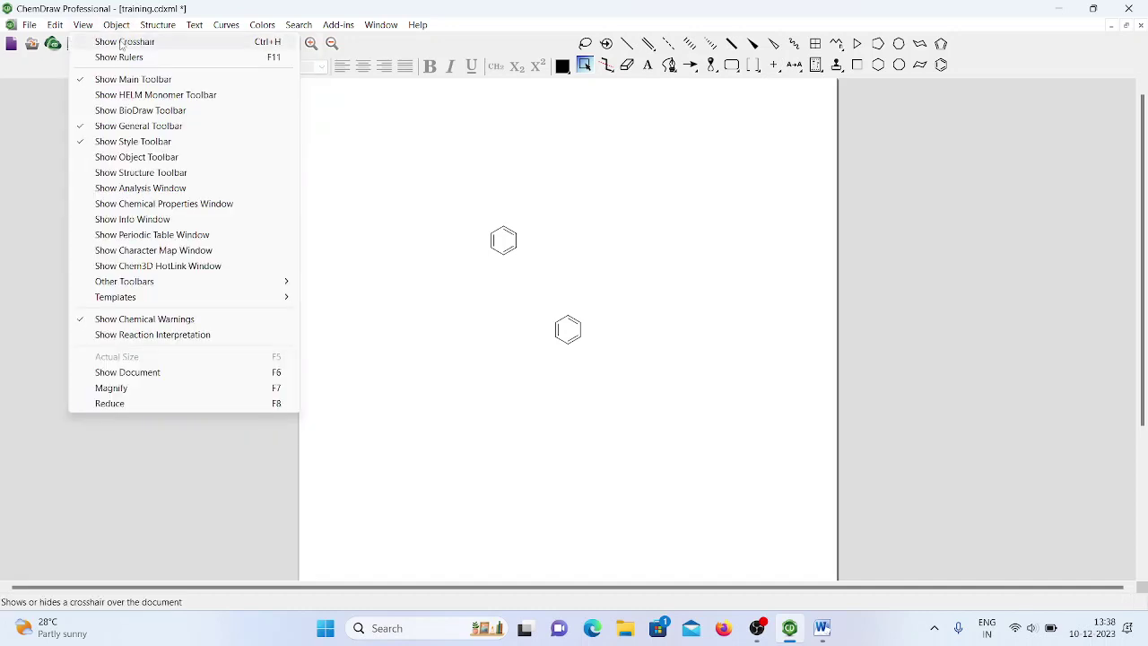
pyautogui.click(122, 42)
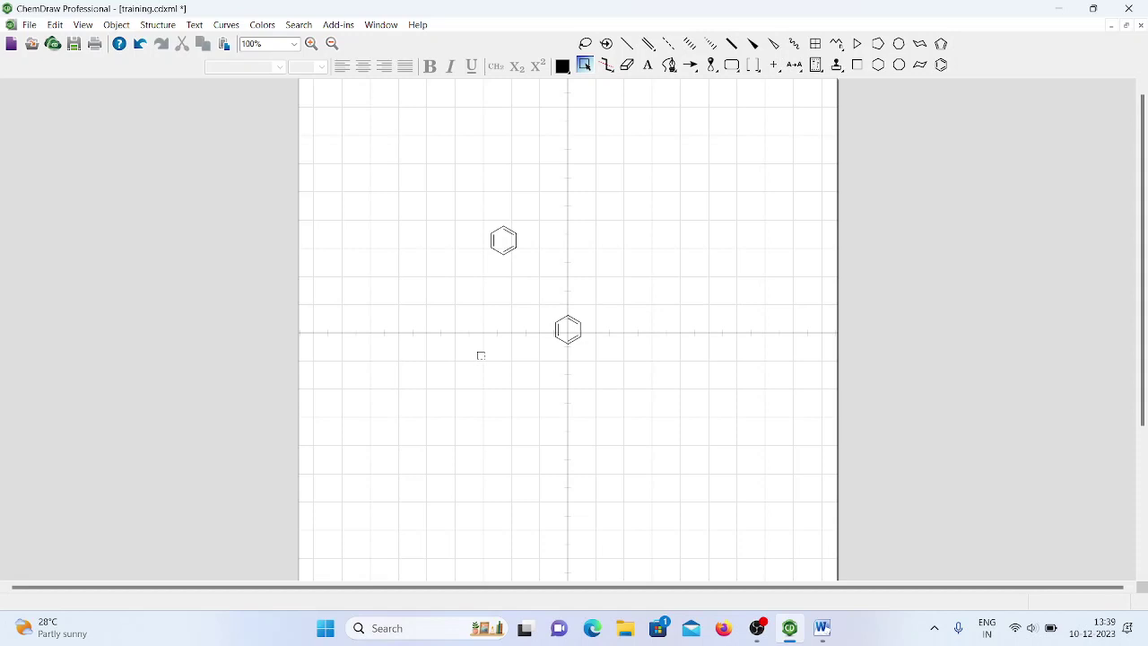
pyautogui.click(84, 25)
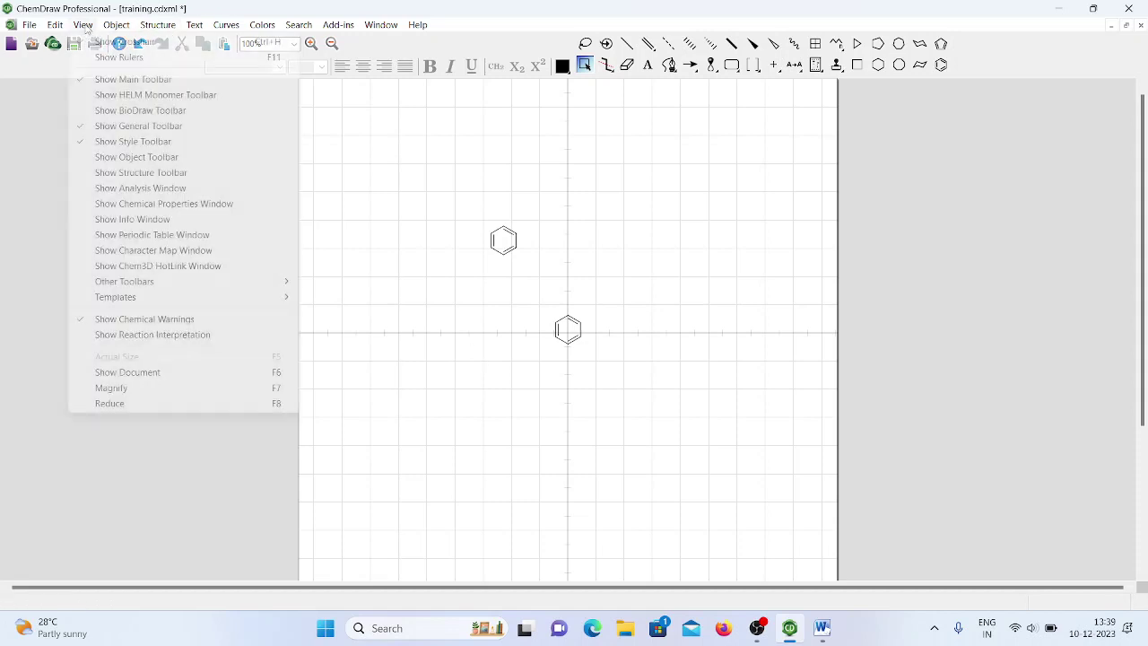
pyautogui.click(110, 43)
# - Show the rulers around the ChemDraw page, compare them with Word's rulers, and hide them again
pyautogui.click(82, 25)
pyautogui.click(115, 56)
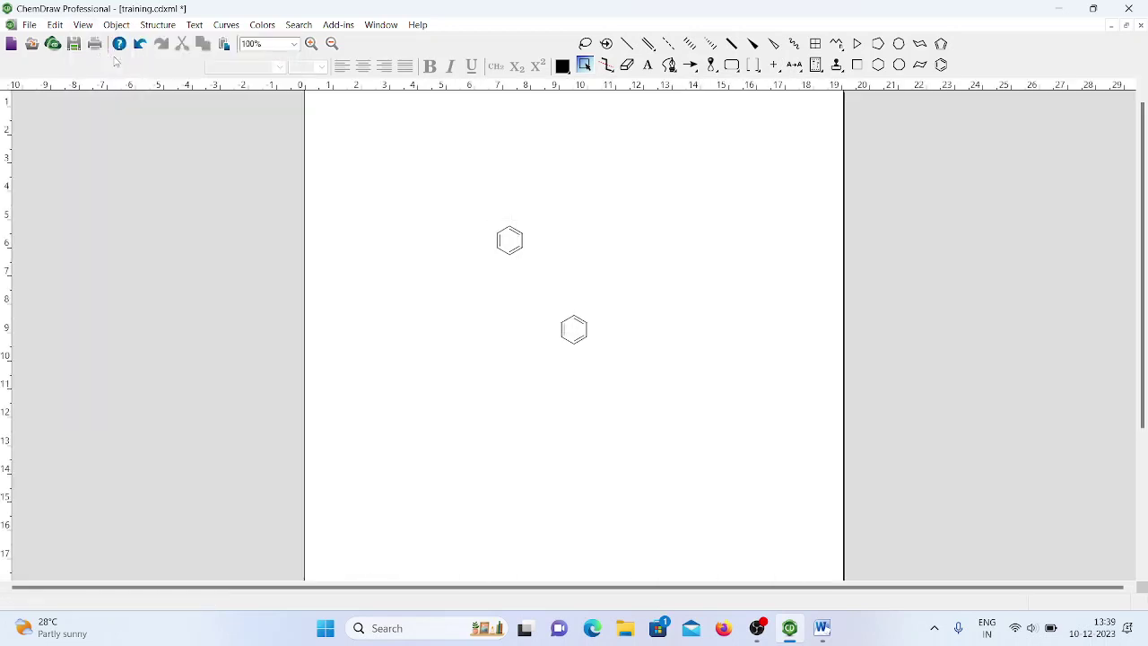
pyautogui.click(824, 628)
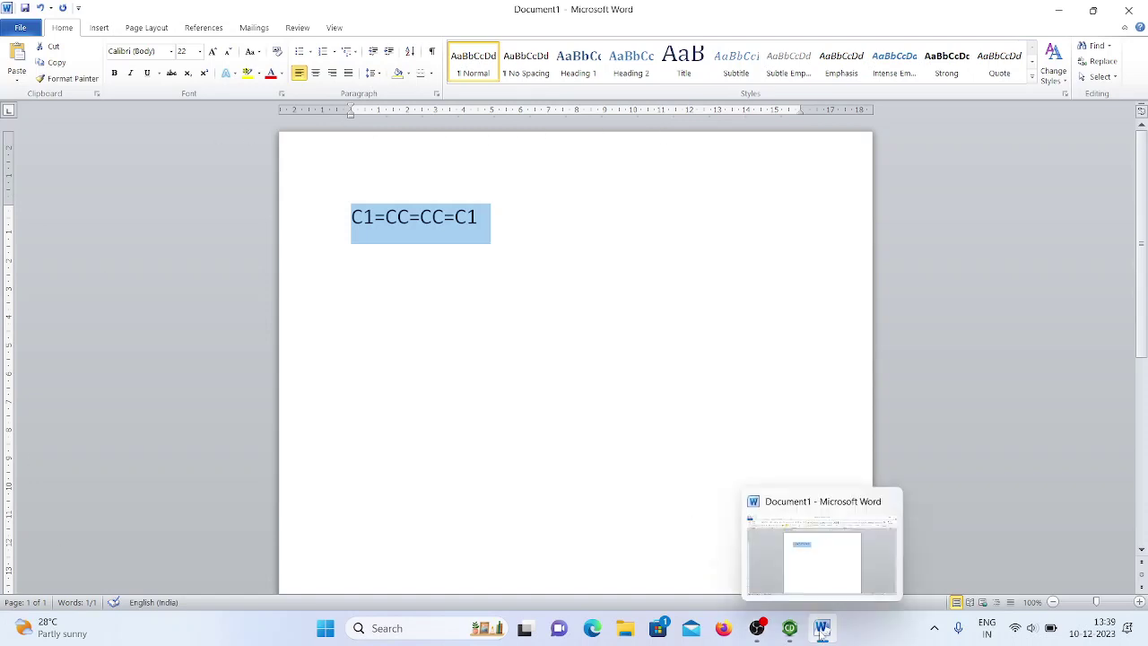
pyautogui.click(789, 628)
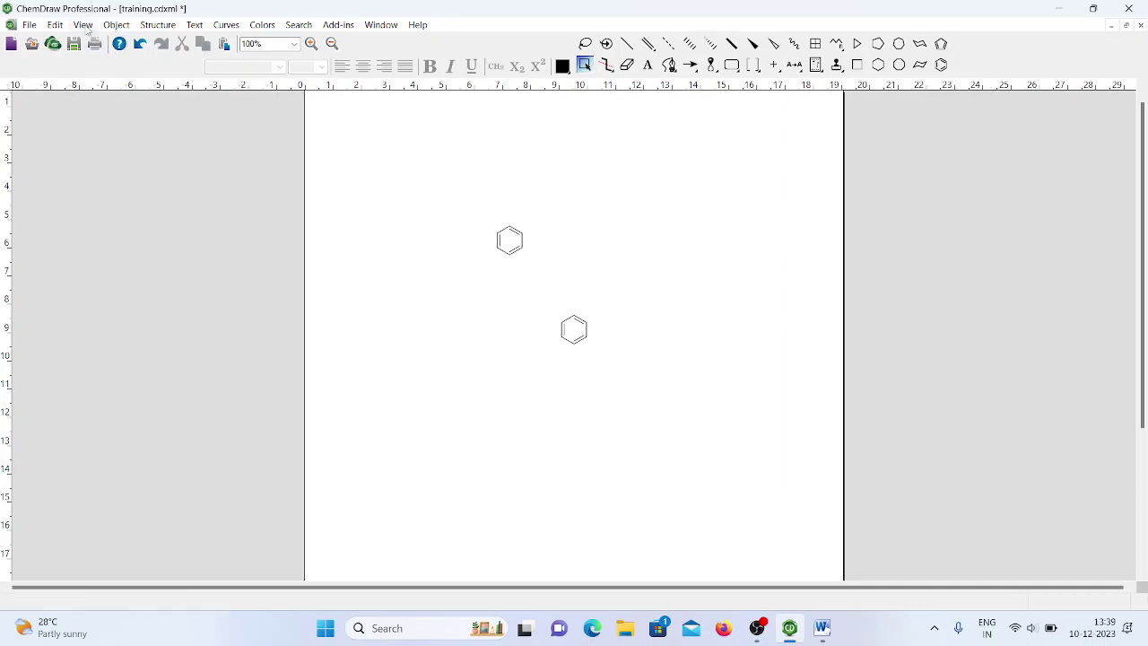
pyautogui.click(82, 25)
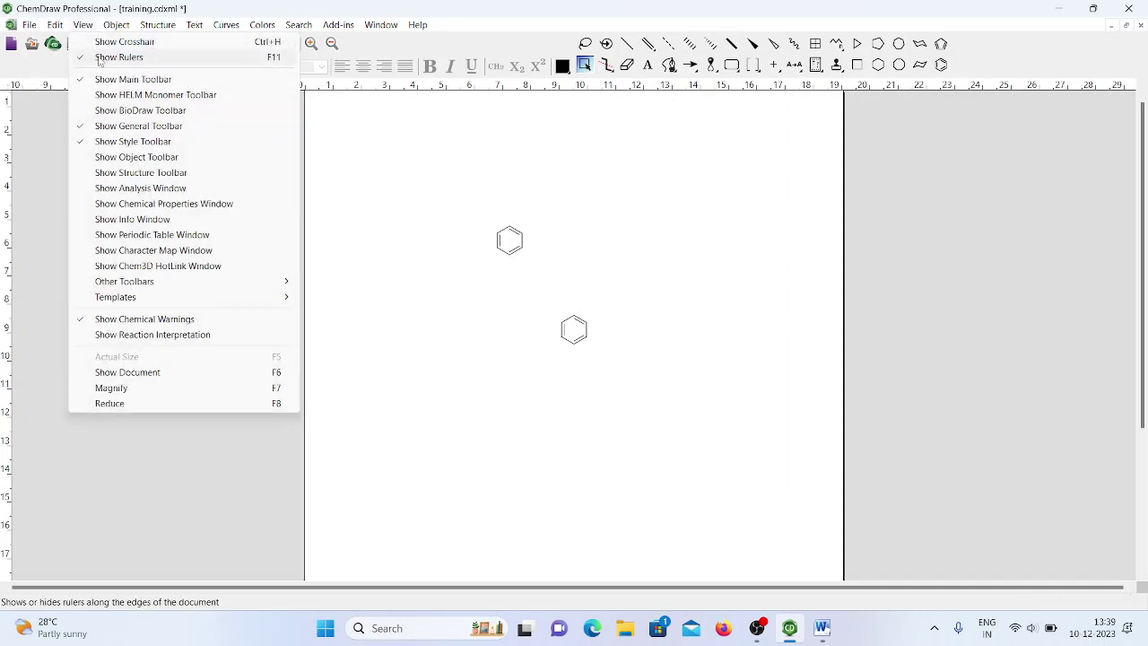
pyautogui.click(99, 58)
pyautogui.click(85, 25)
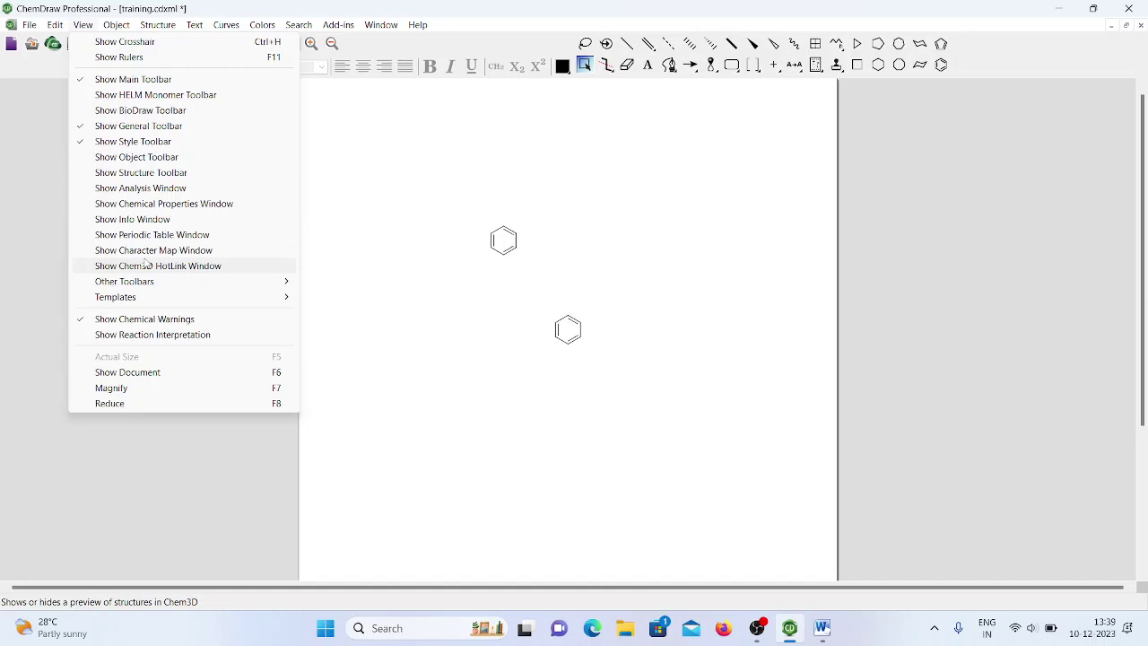
pyautogui.click(392, 149)
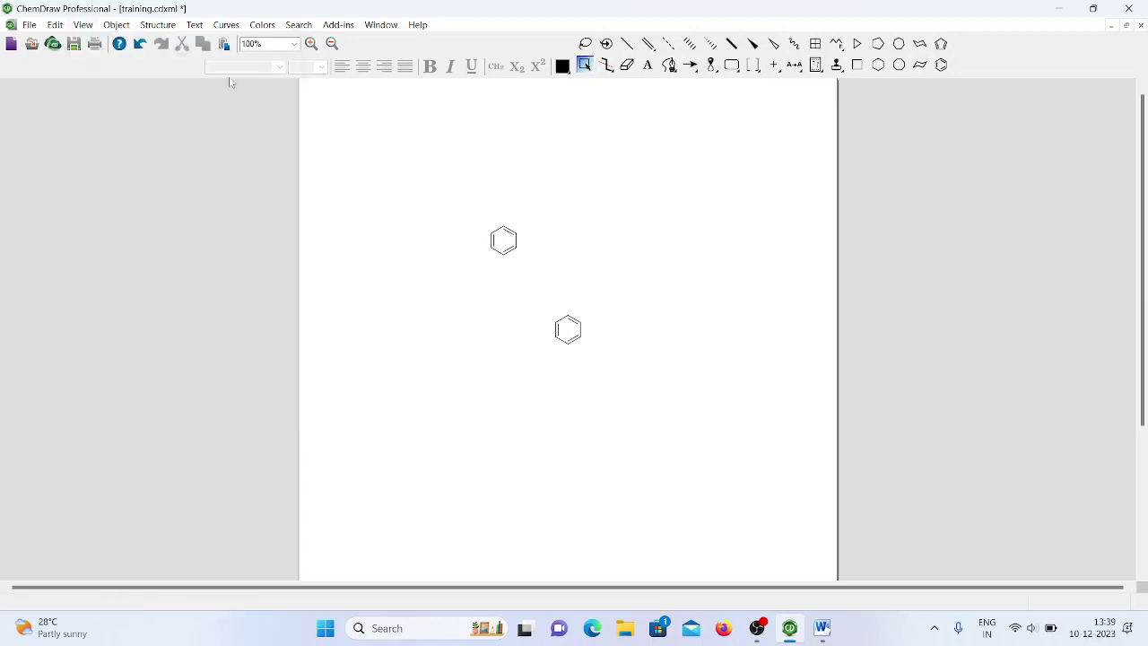
pyautogui.click(116, 25)
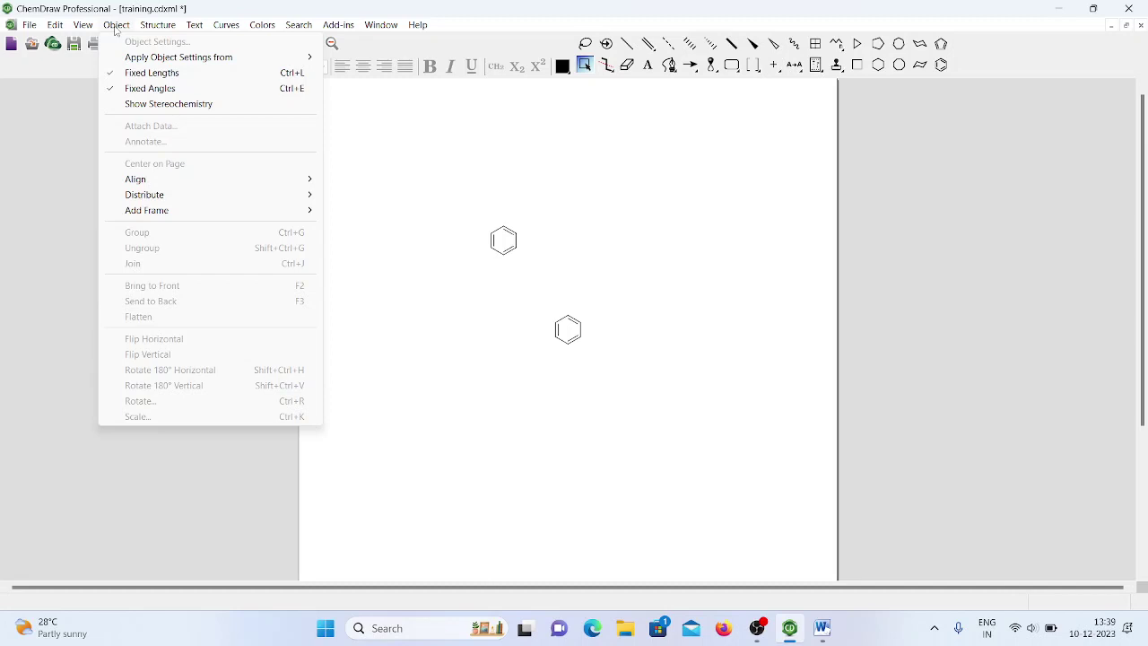
pyautogui.click(157, 24)
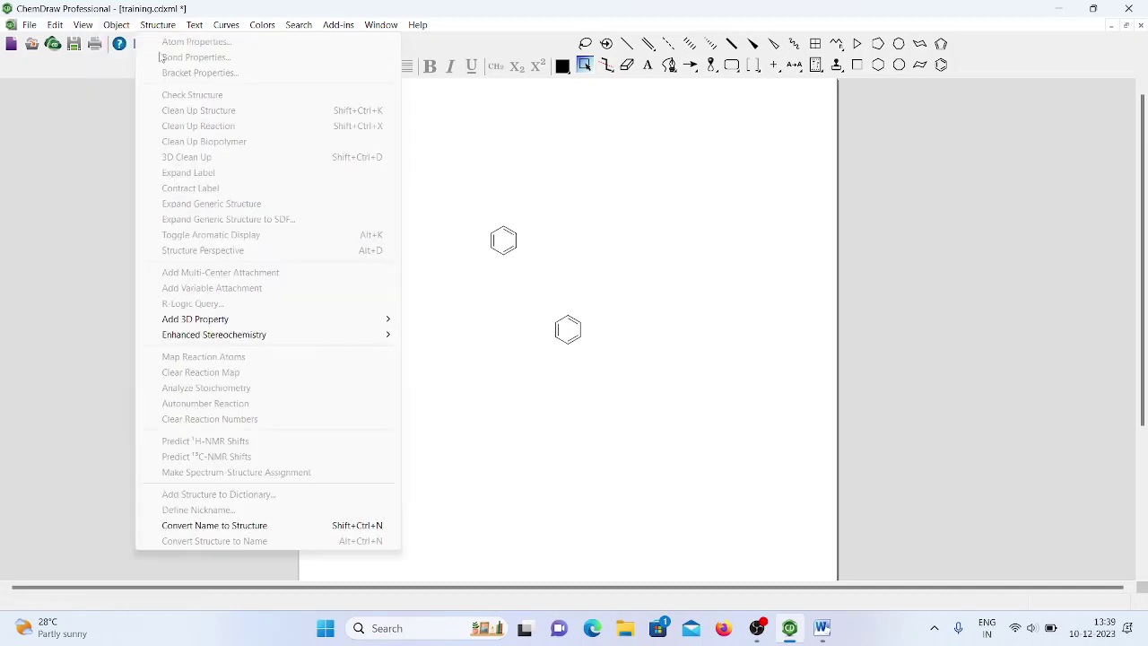
pyautogui.moveTo(116, 27)
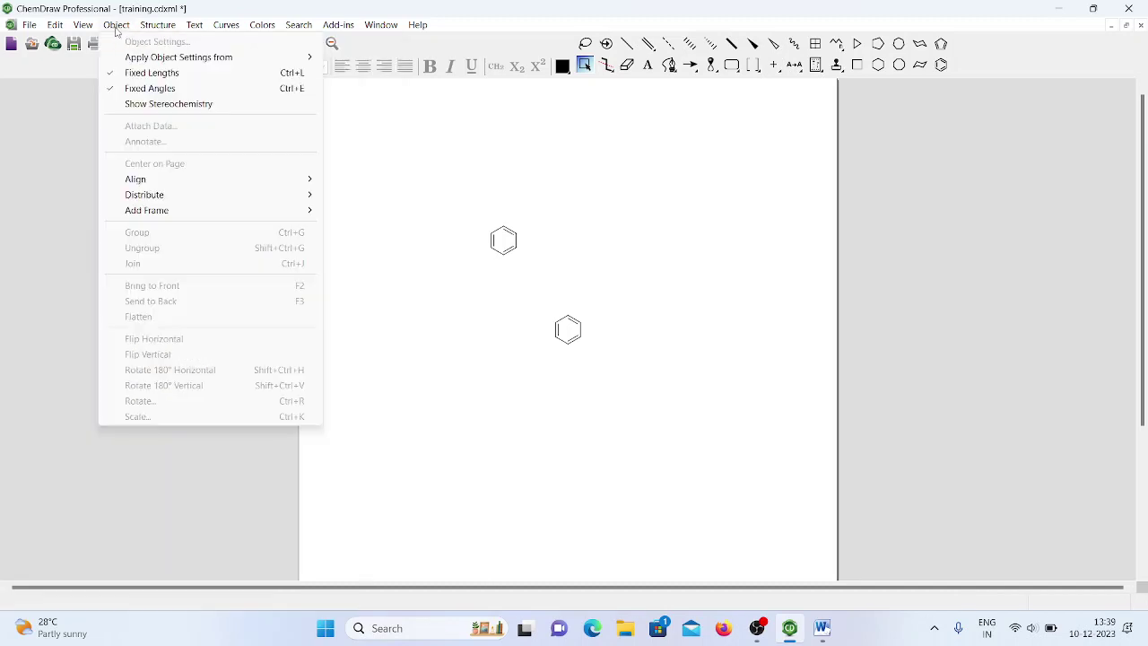
pyautogui.moveTo(308, 30)
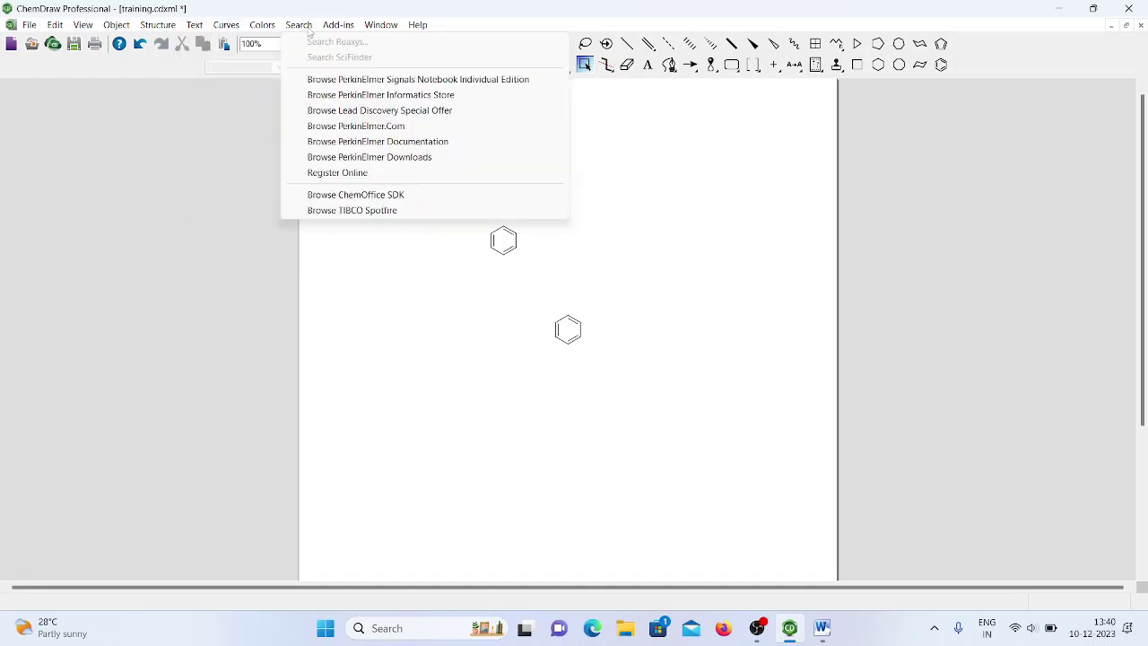
pyautogui.moveTo(199, 20)
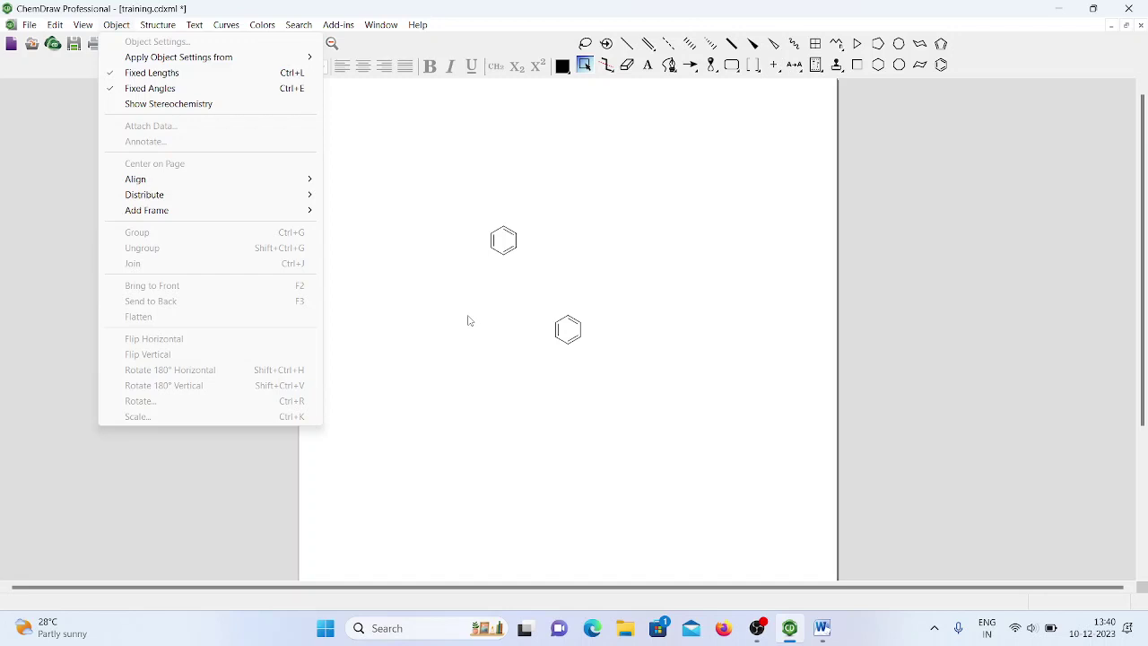
pyautogui.click(451, 281)
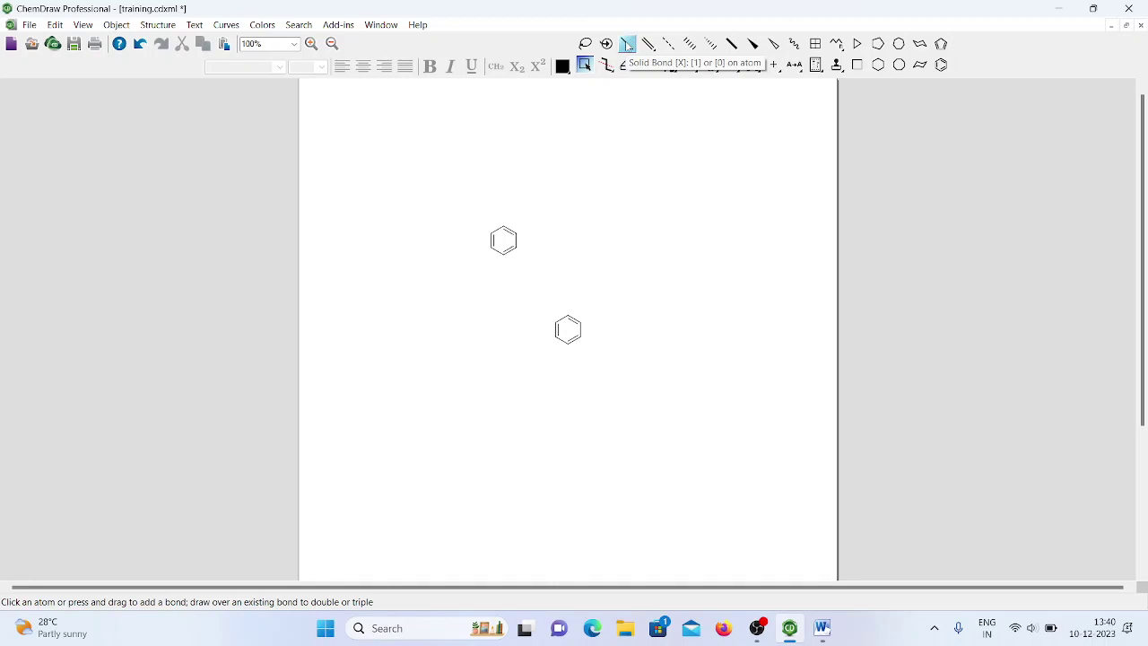
# - Draw a two-bond zigzag chain with the Solid Bond tool above and left of the upper benzene ring
pyautogui.click(627, 45)
pyautogui.click(408, 159)
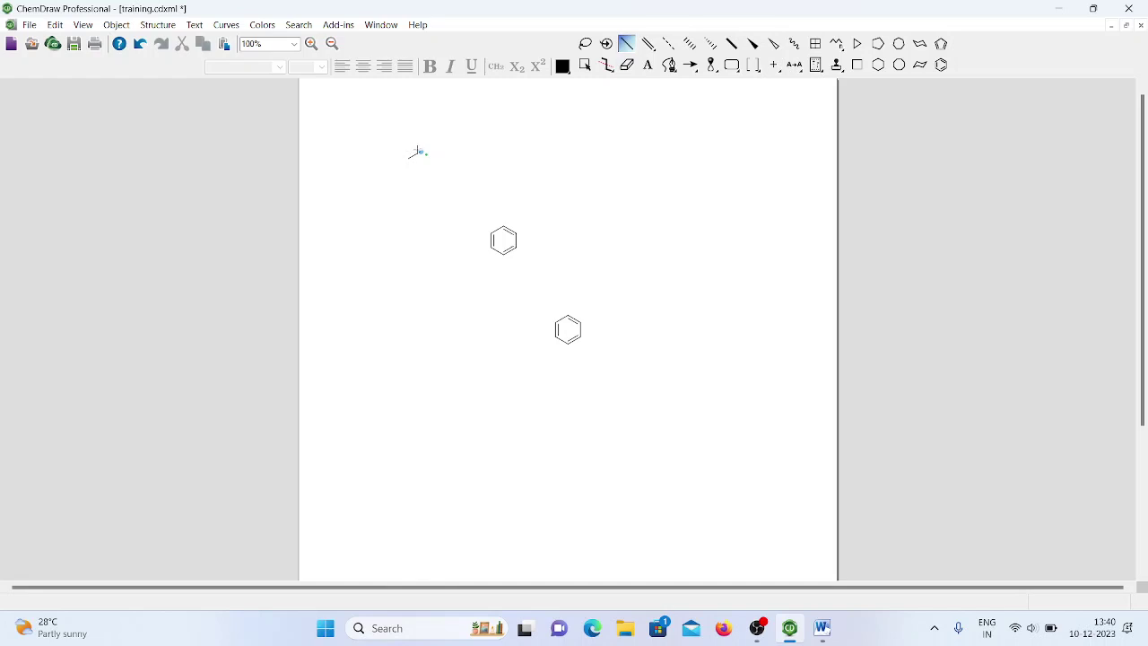
pyautogui.click(420, 153)
# - Place separate cyclohexane, cyclopropane and cyclooctane rings in empty areas around the two benzene structures
pyautogui.click(878, 65)
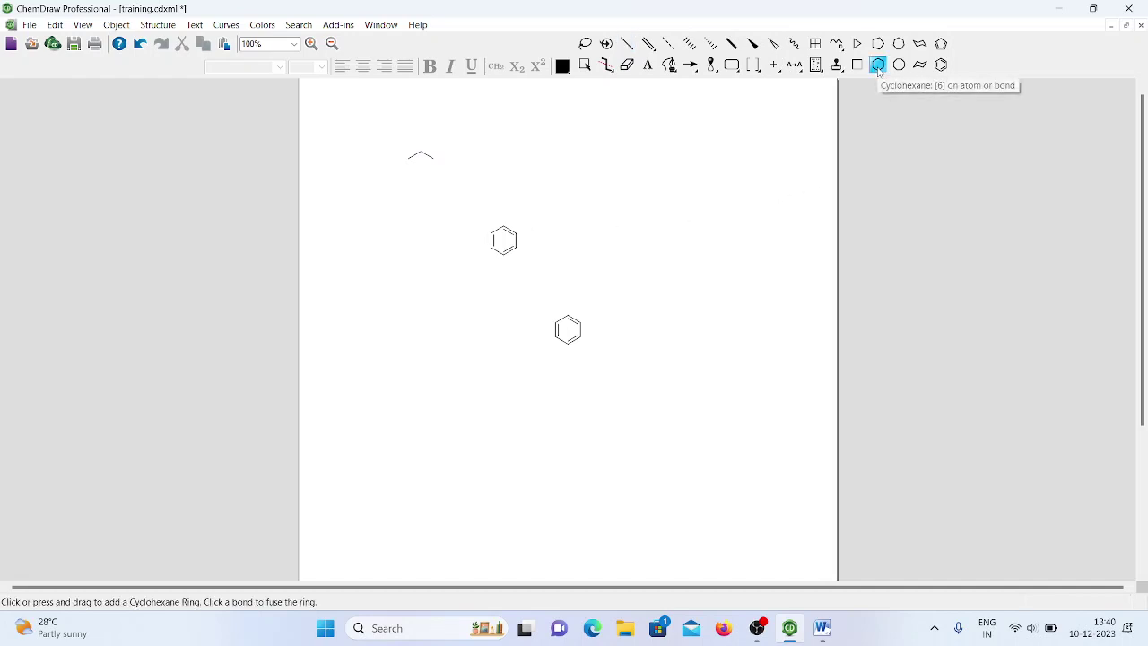
pyautogui.click(656, 213)
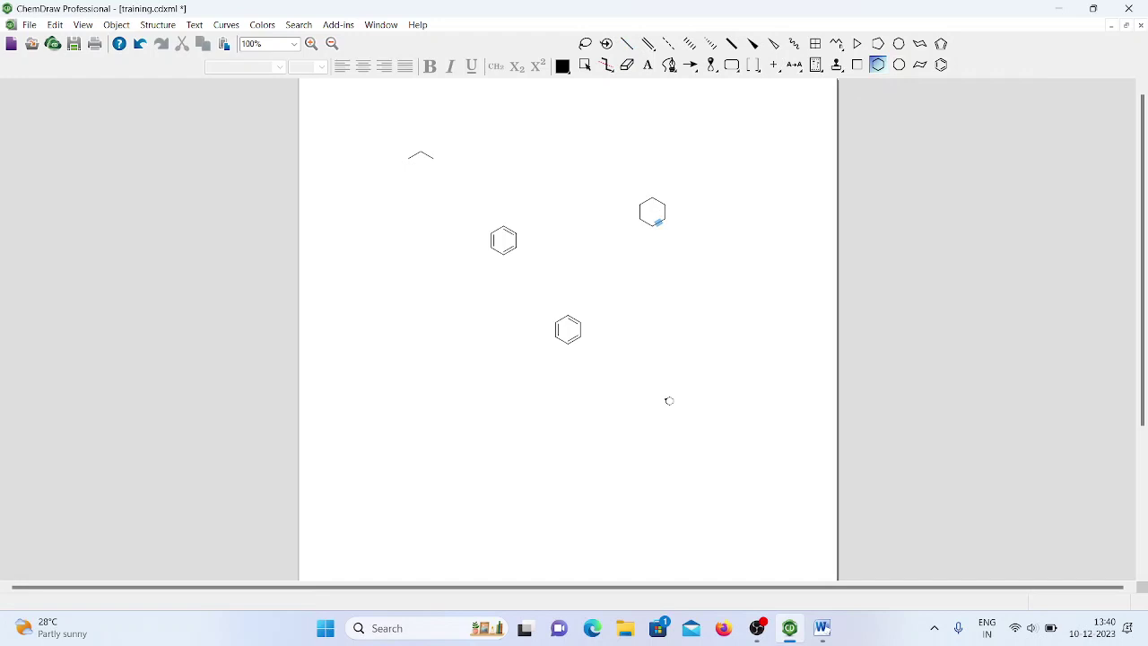
pyautogui.click(856, 43)
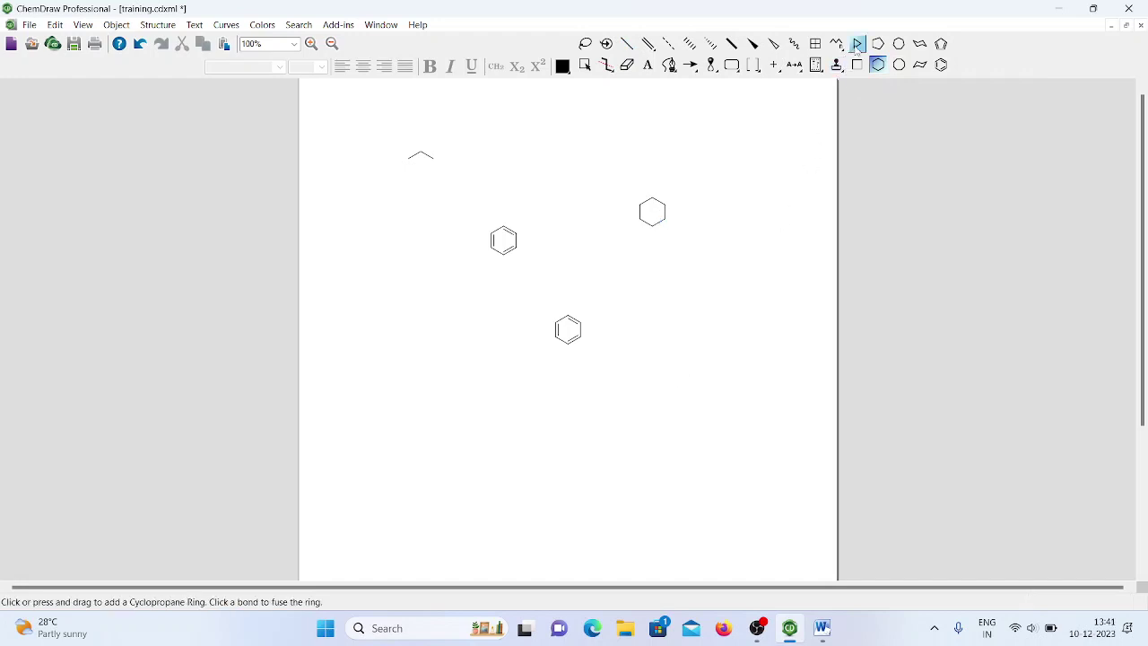
pyautogui.click(546, 156)
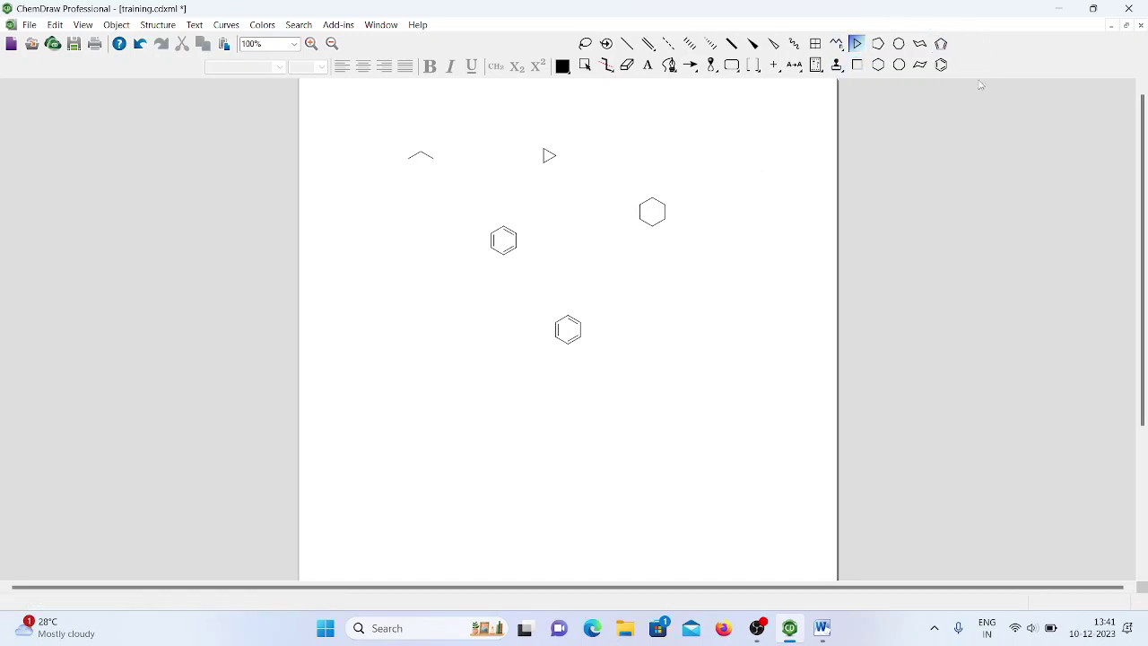
pyautogui.click(899, 64)
pyautogui.click(712, 277)
# - Place two cyclohexane chair rings in opposite orientations above the cyclohexane ring
pyautogui.click(919, 65)
pyautogui.click(739, 163)
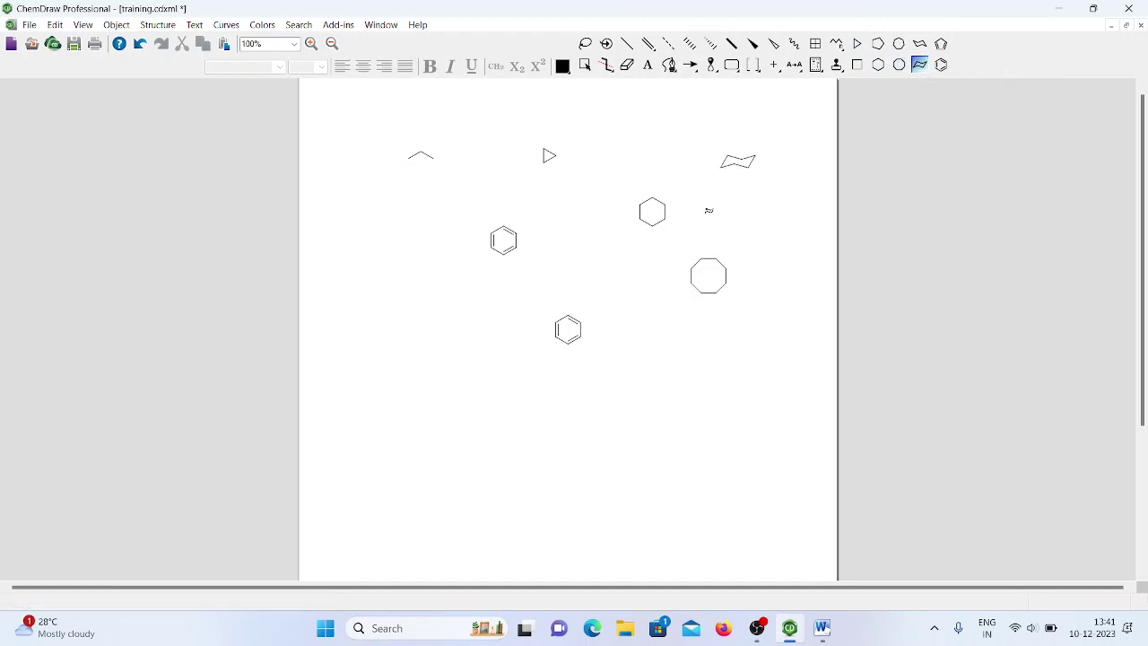
pyautogui.click(919, 43)
pyautogui.click(632, 134)
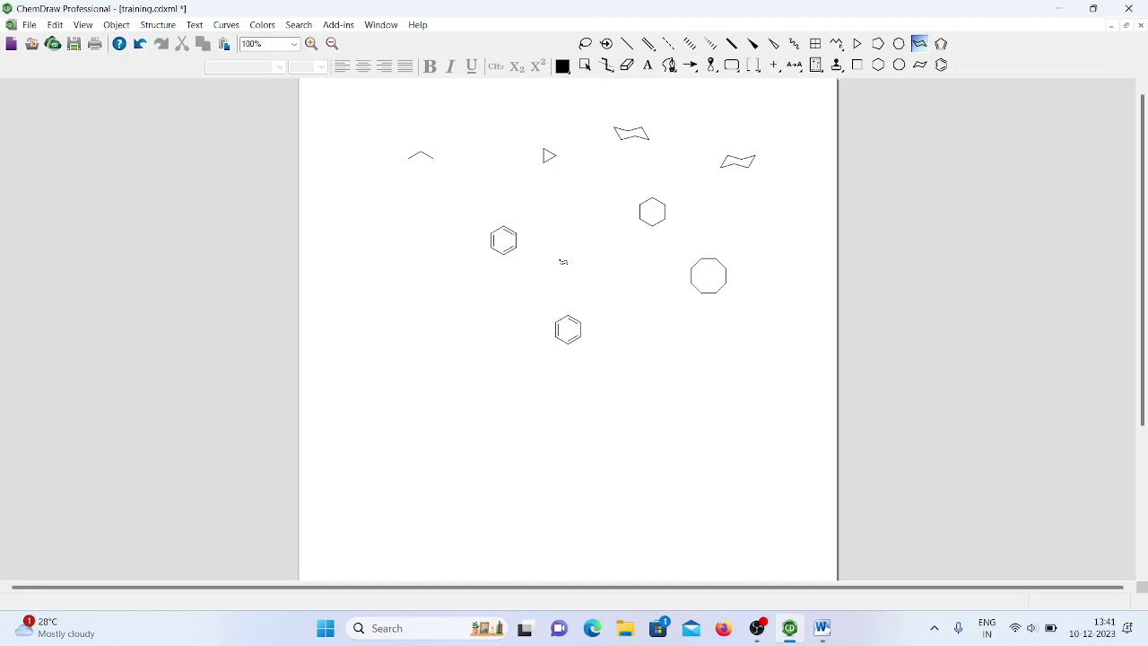
# - Place a third benzene ring below and left of the others and attach a single solid bond to its top atom
pyautogui.click(939, 65)
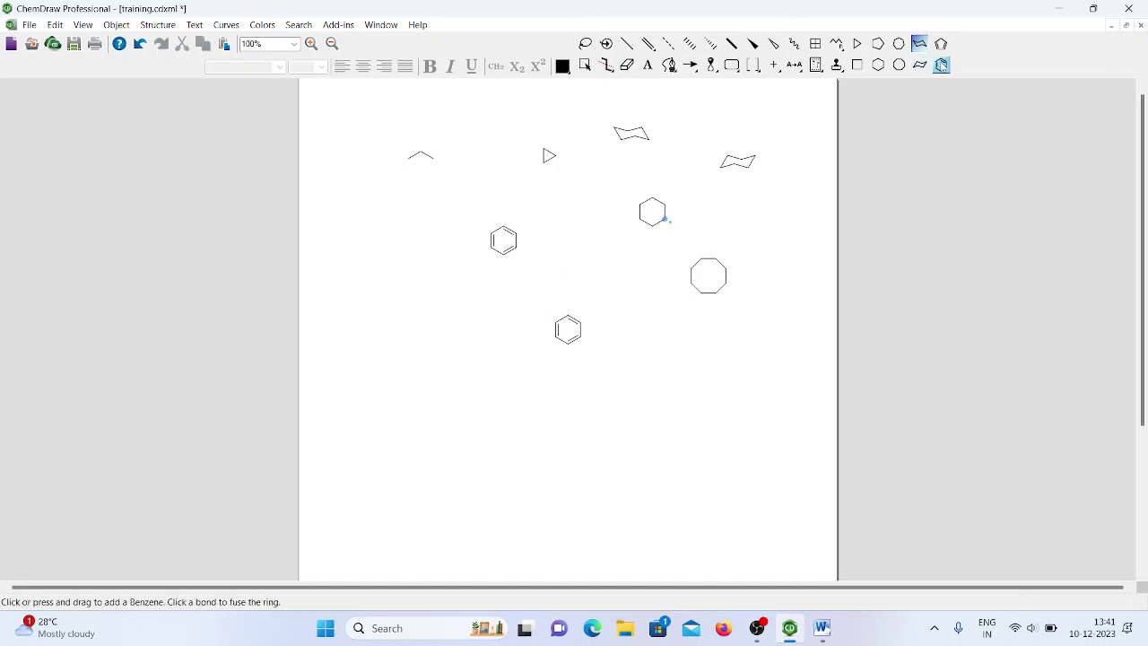
pyautogui.click(369, 351)
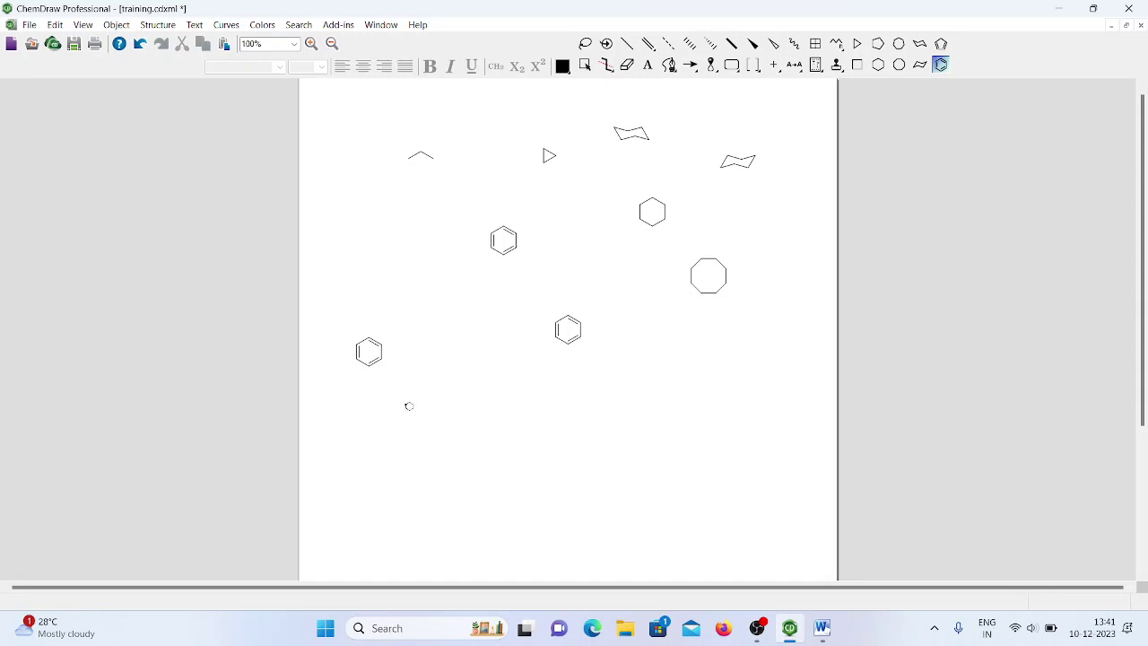
pyautogui.click(628, 43)
pyautogui.click(369, 337)
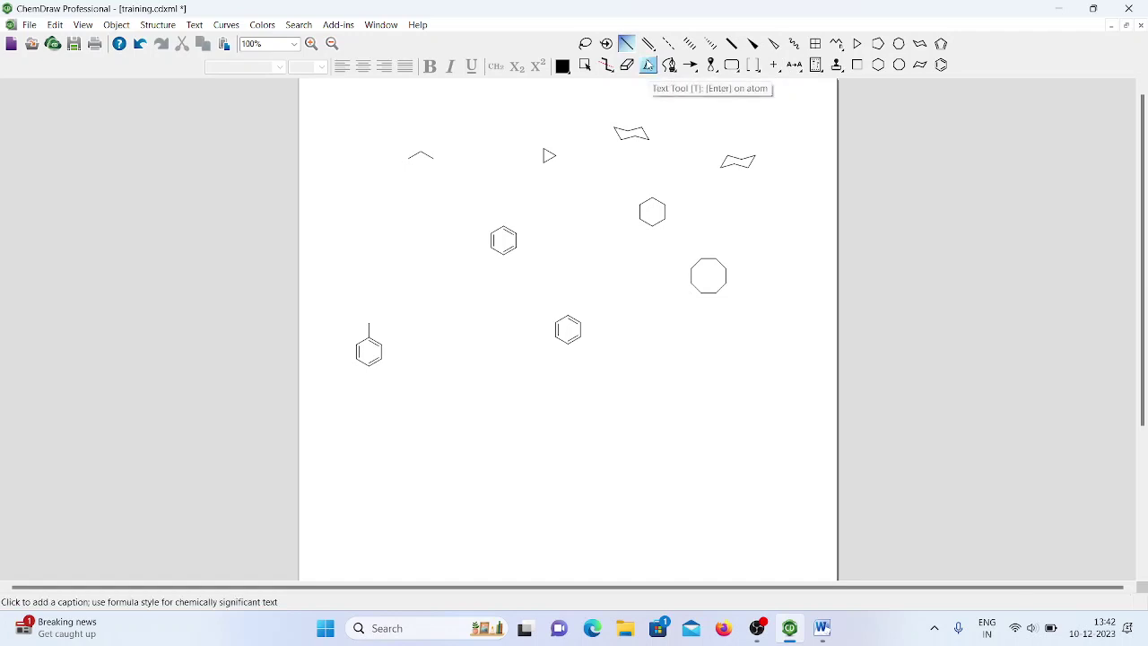
# - Label the free end of the new benzene ring's bond CH3 with the Text tool
pyautogui.click(648, 65)
pyautogui.click(648, 64)
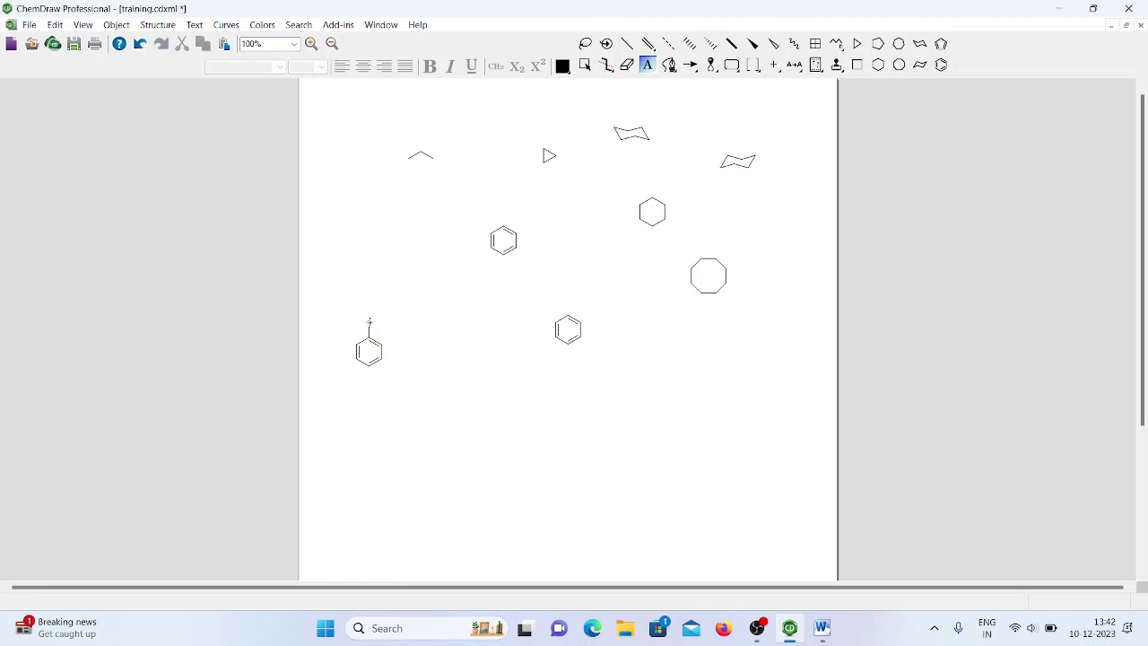
pyautogui.click(368, 321)
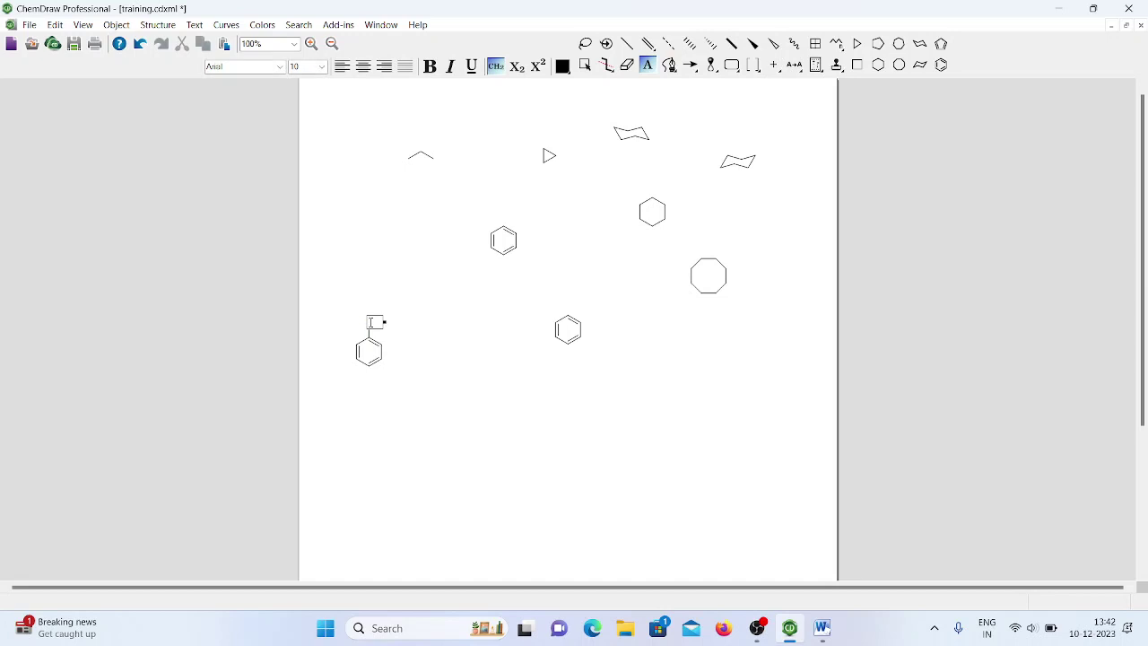
pyautogui.write('CH4')
pyautogui.press('BackSpace')
pyautogui.write('3')
pyautogui.click(468, 394)
pyautogui.click(897, 429)
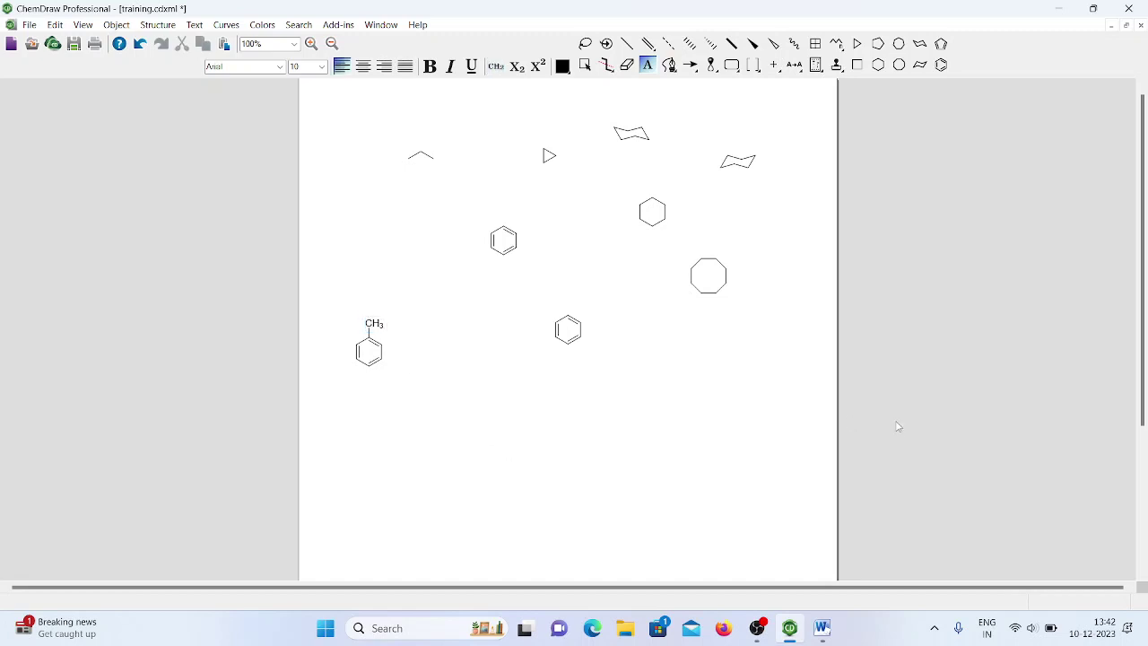
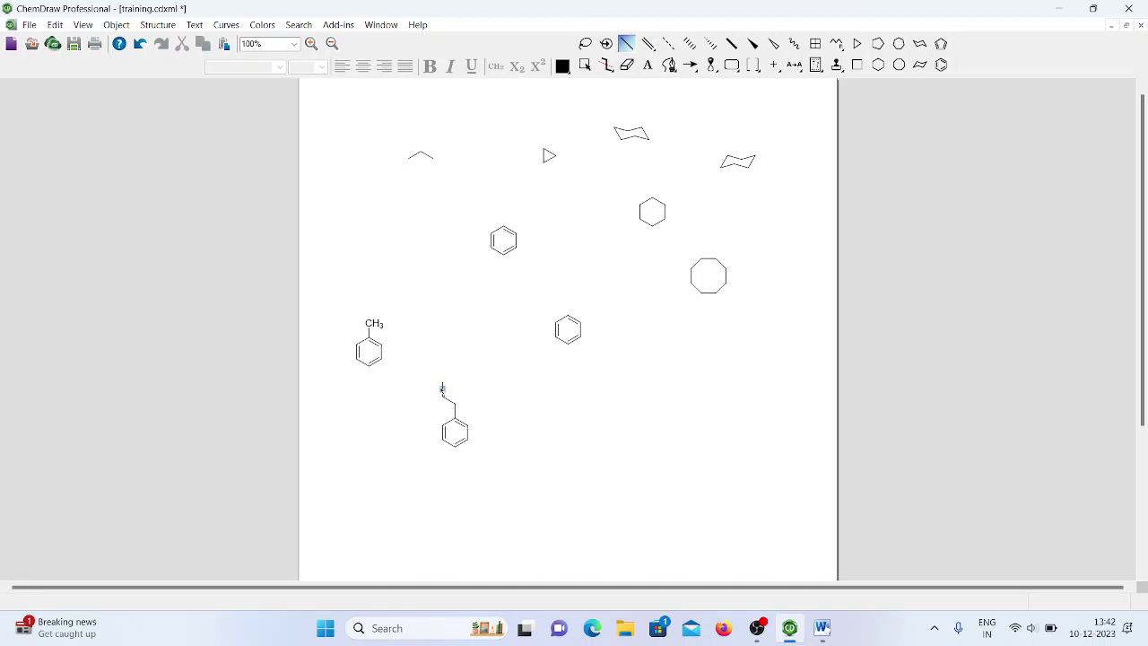
# - Extend the side chain on the lowest benzene ring with more single bonds, and erase the chain back to its first bond
pyautogui.moveTo(442, 382); pyautogui.dragTo(429, 373)
pyautogui.click(429, 373)
pyautogui.click(628, 66)
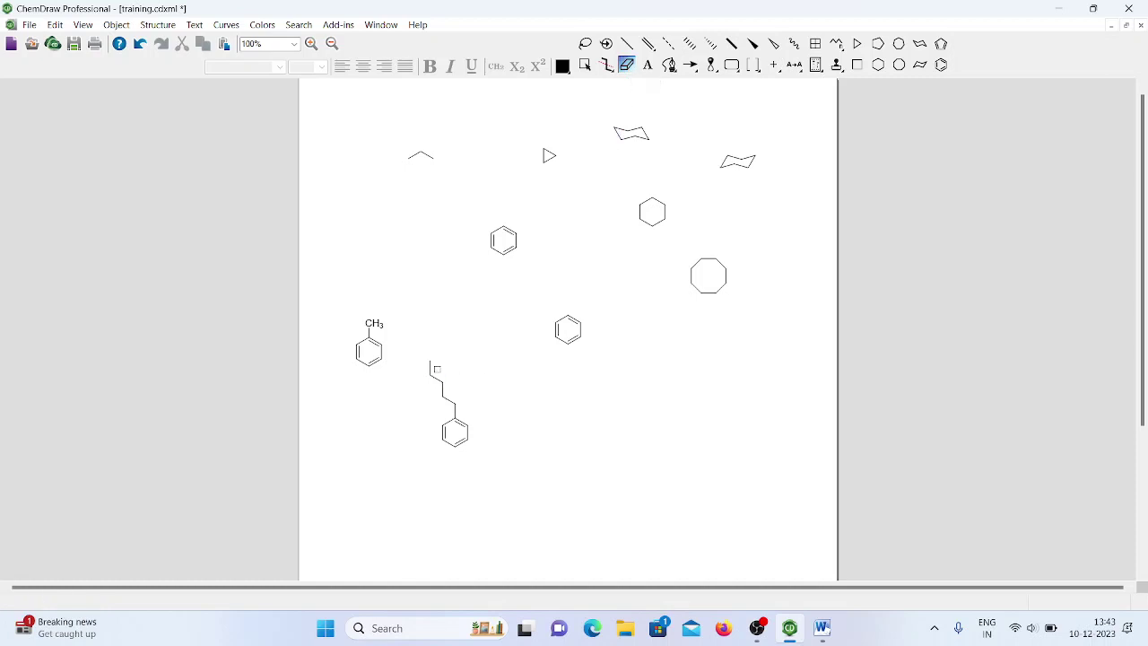
pyautogui.click(428, 363)
pyautogui.click(441, 389)
pyautogui.click(437, 377)
pyautogui.click(446, 398)
# - Add two solid single bonds to the end of the bond on the lowest benzene ring
pyautogui.click(626, 43)
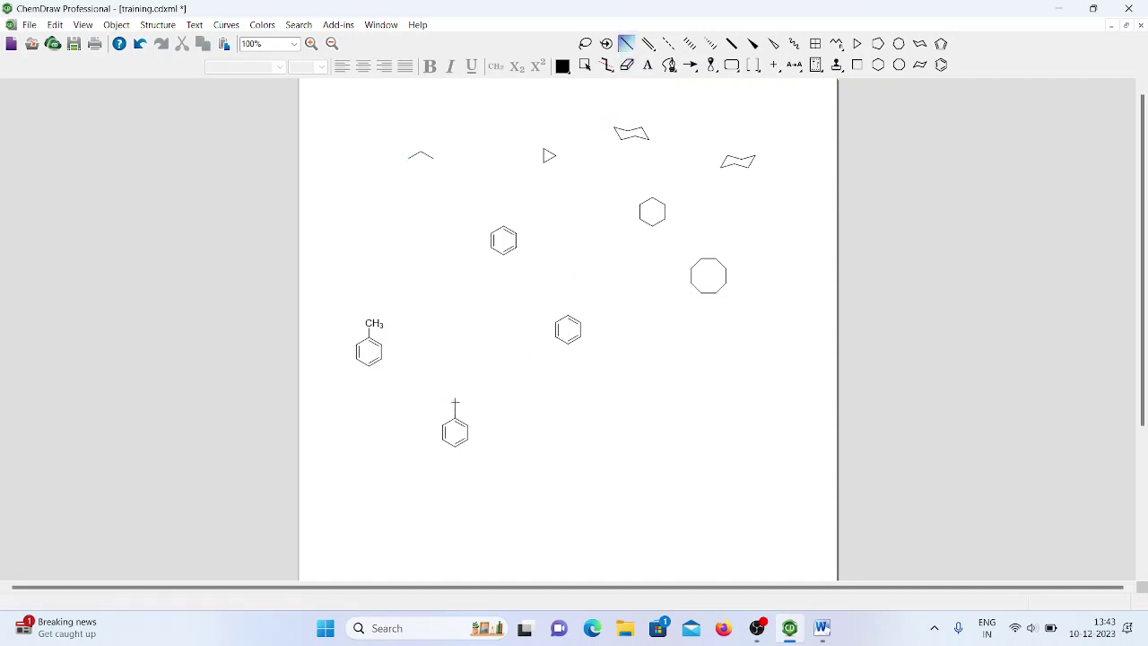
pyautogui.click(455, 403)
pyautogui.click(462, 392)
# - Label the free end of the side chain COOH and turn the chain's middle bond into a double bond
pyautogui.doubleClick(456, 379)
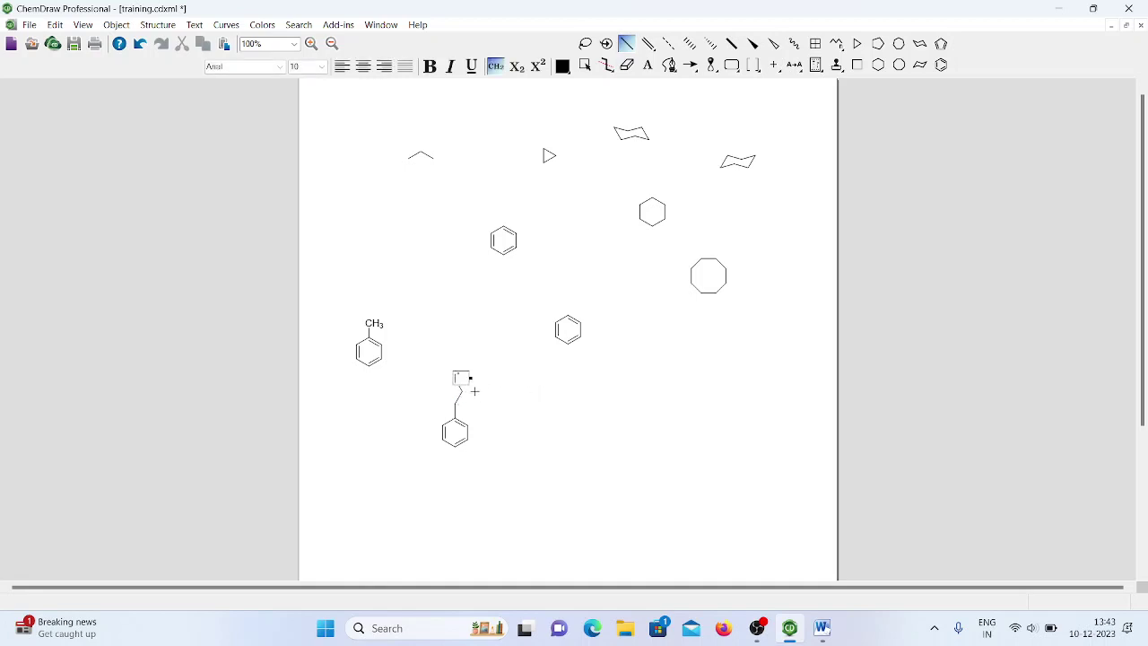
pyautogui.write('COOH')
pyautogui.click(903, 340)
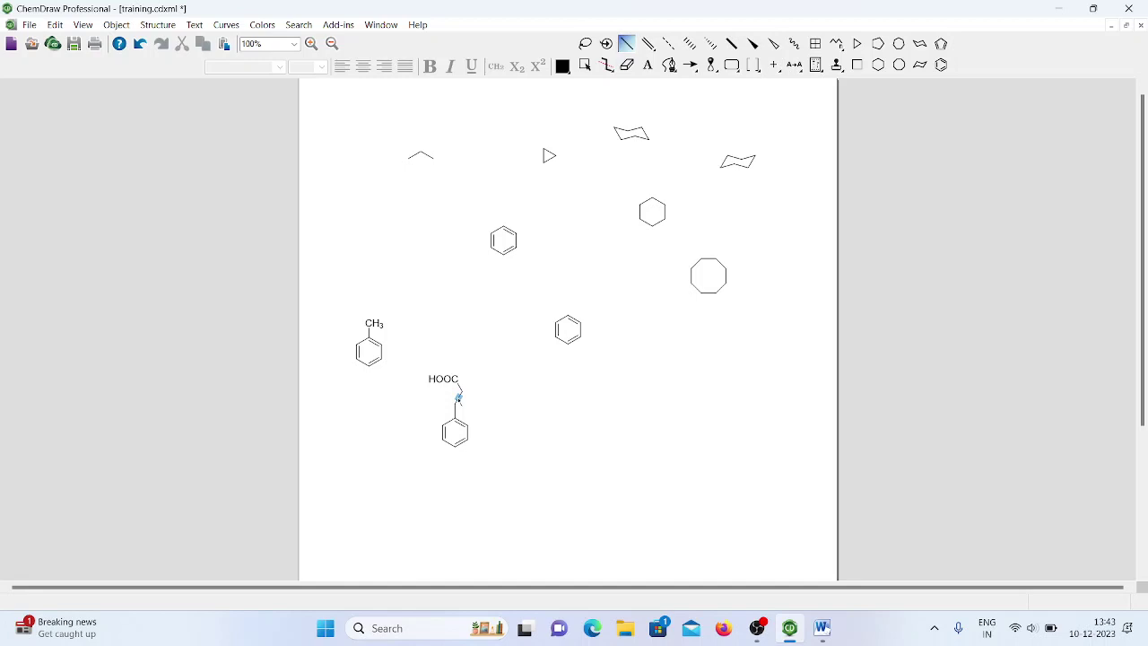
pyautogui.click(458, 398)
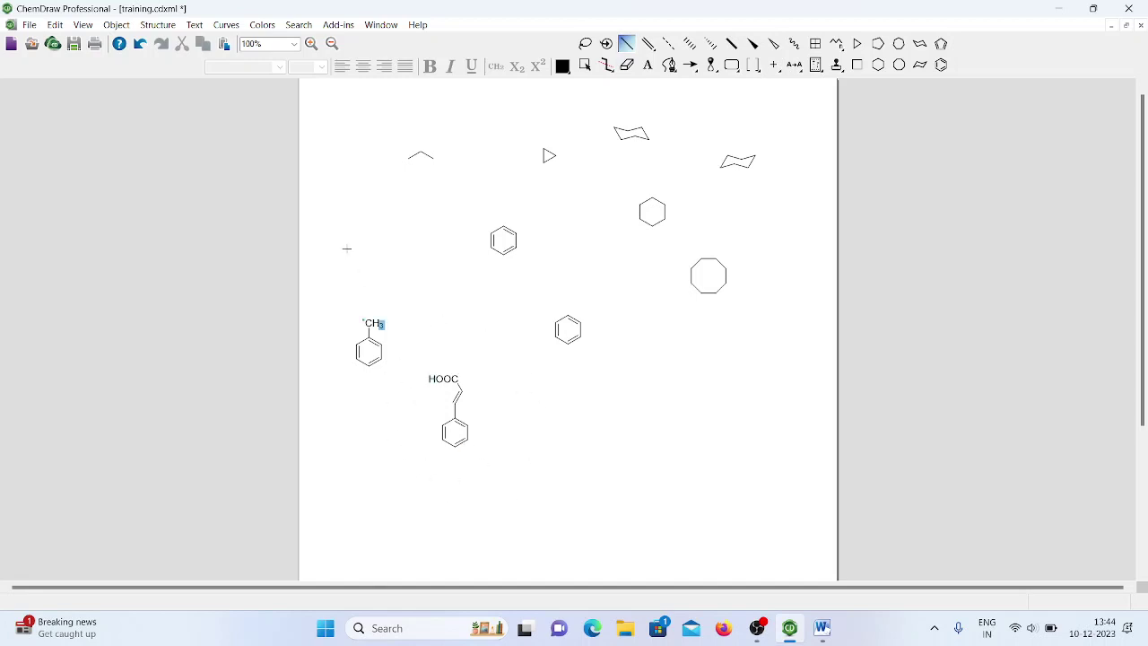
# - Try freehand Lasso selection on the CH3 label and on the upper part of the upper benzene ring
pyautogui.click(607, 45)
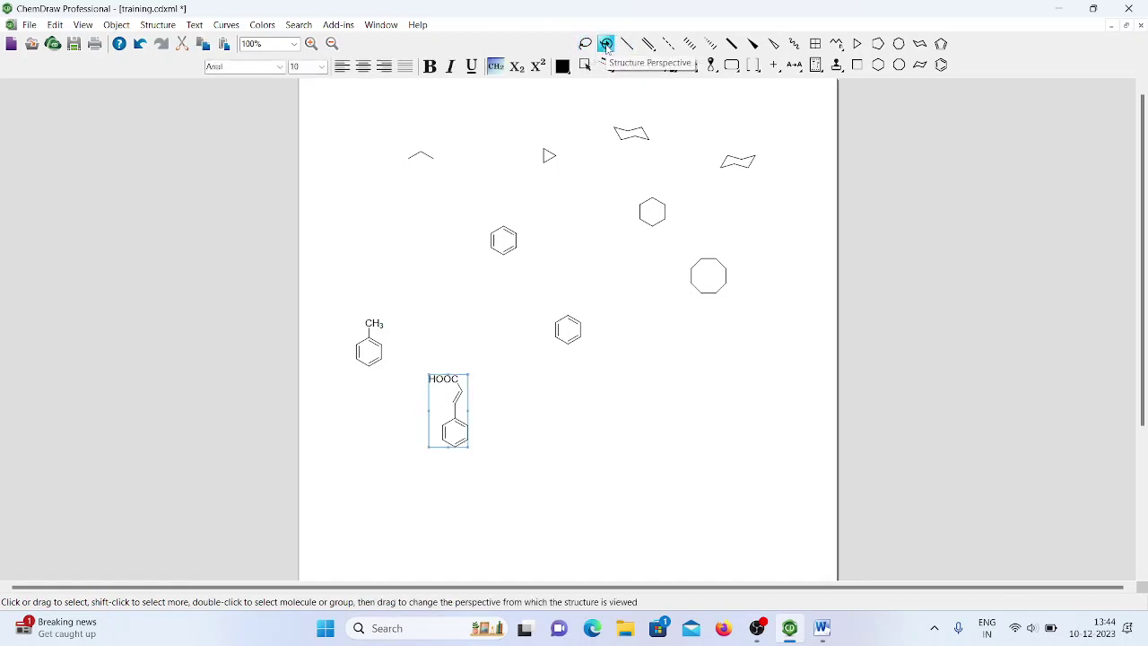
pyautogui.click(585, 43)
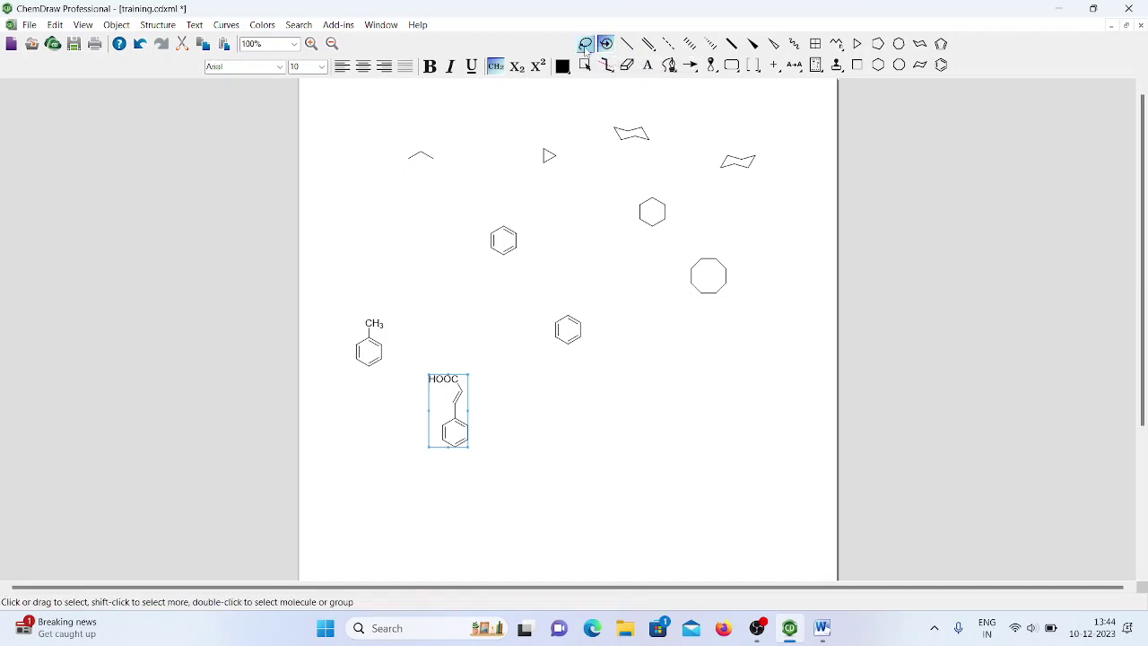
pyautogui.click(552, 389)
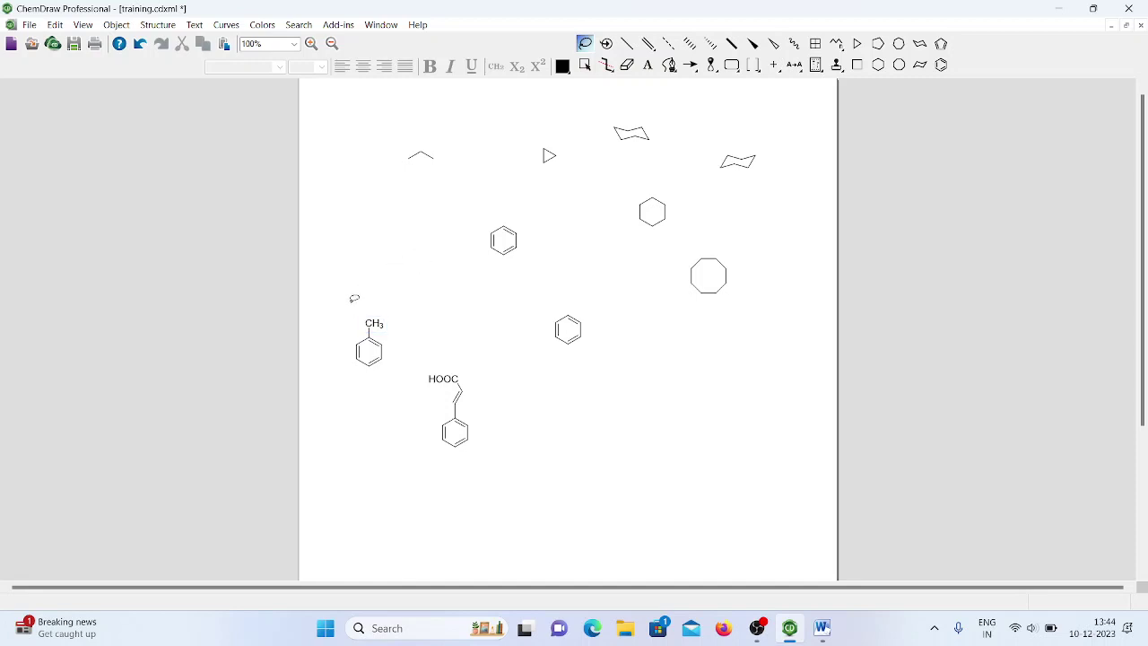
pyautogui.moveTo(354, 298)
pyautogui.mouseDown()
pyautogui.moveTo(354, 330)
pyautogui.moveTo(394, 321)
pyautogui.moveTo(397, 301)
pyautogui.mouseUp()
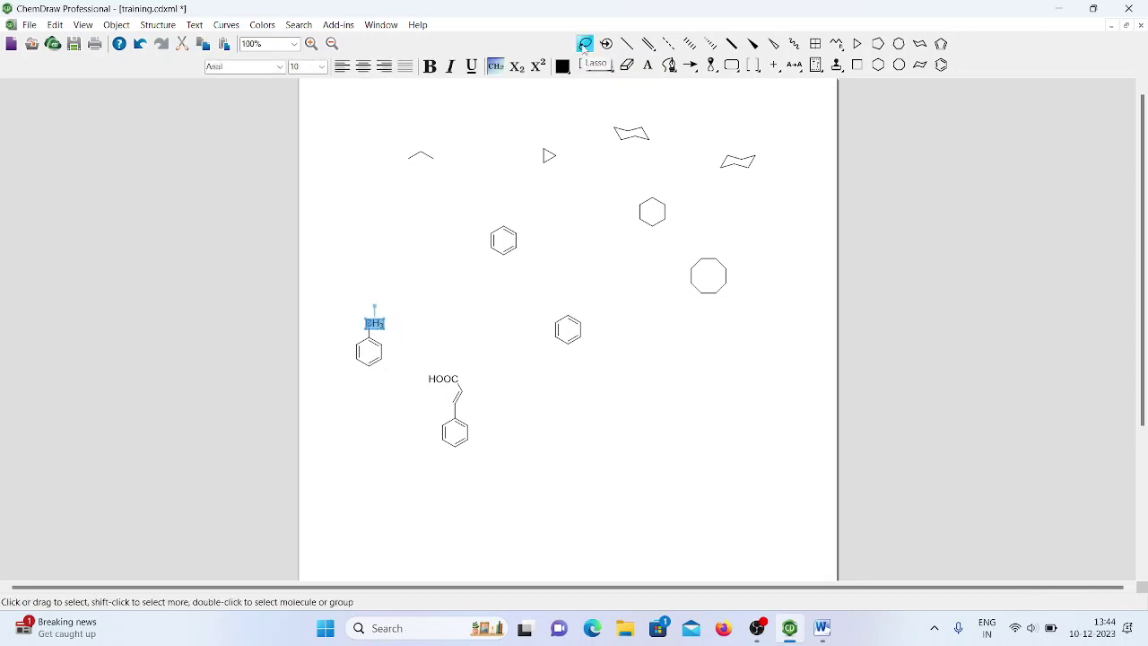
pyautogui.moveTo(454, 212)
pyautogui.mouseDown()
pyautogui.moveTo(466, 243)
pyautogui.moveTo(536, 242)
pyautogui.moveTo(545, 189)
pyautogui.mouseUp()
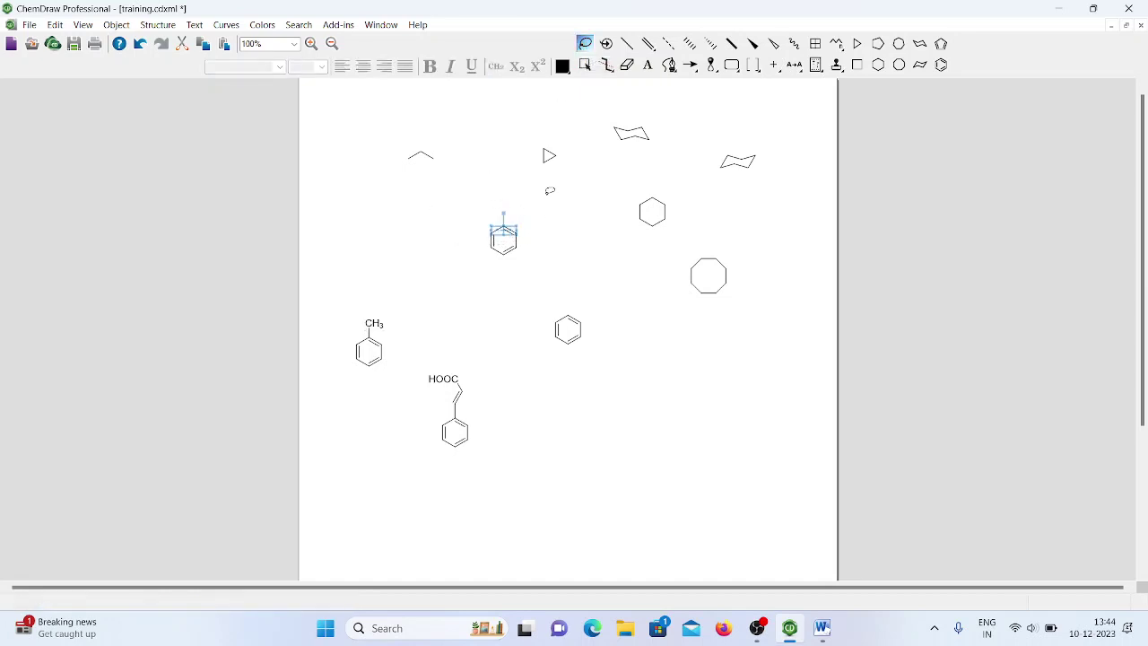
# - Select the whole COOH-bearing structure with the Structure Perspective tool and apply Clean Up Structure to it
pyautogui.click(608, 46)
pyautogui.click(535, 400)
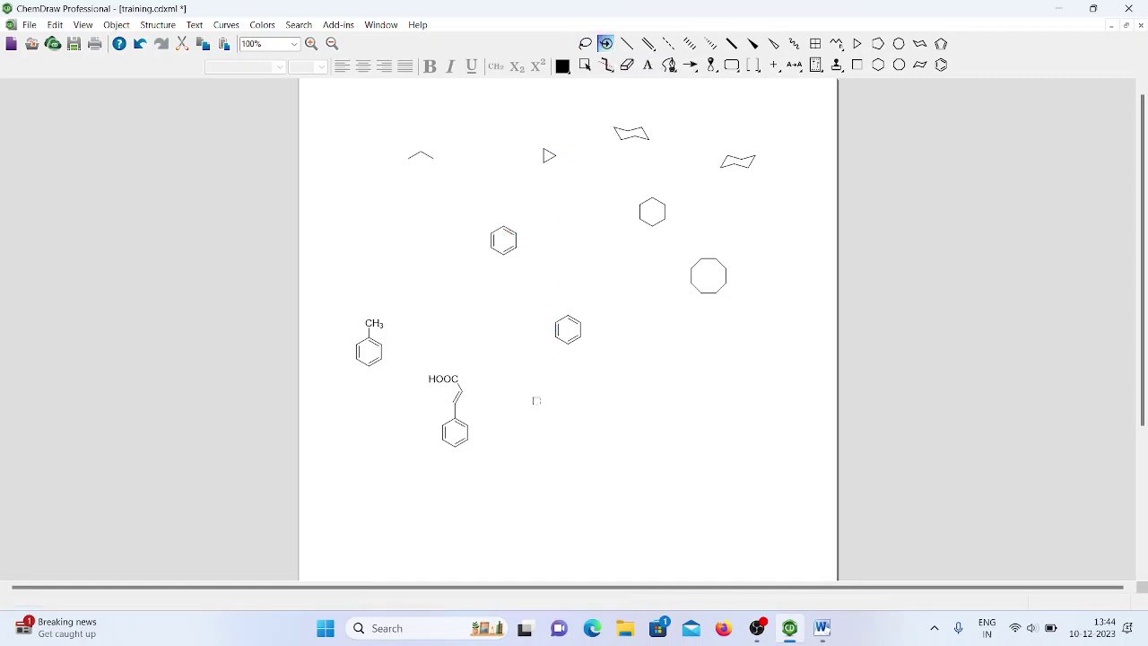
pyautogui.moveTo(417, 360); pyautogui.dragTo(488, 482)
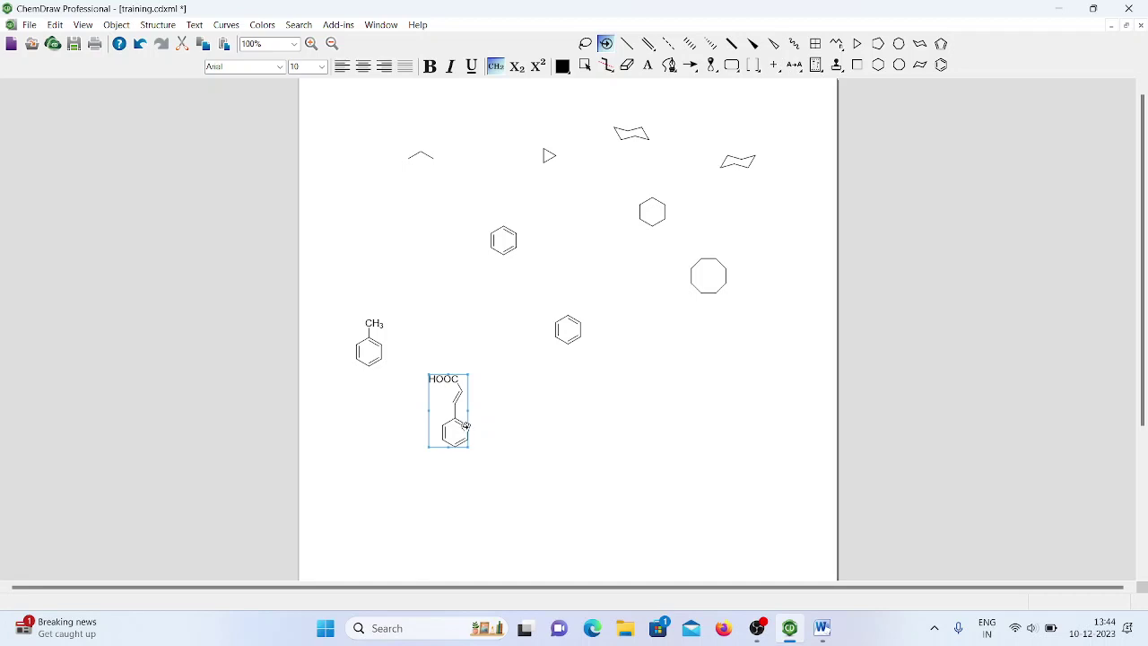
pyautogui.click(157, 25)
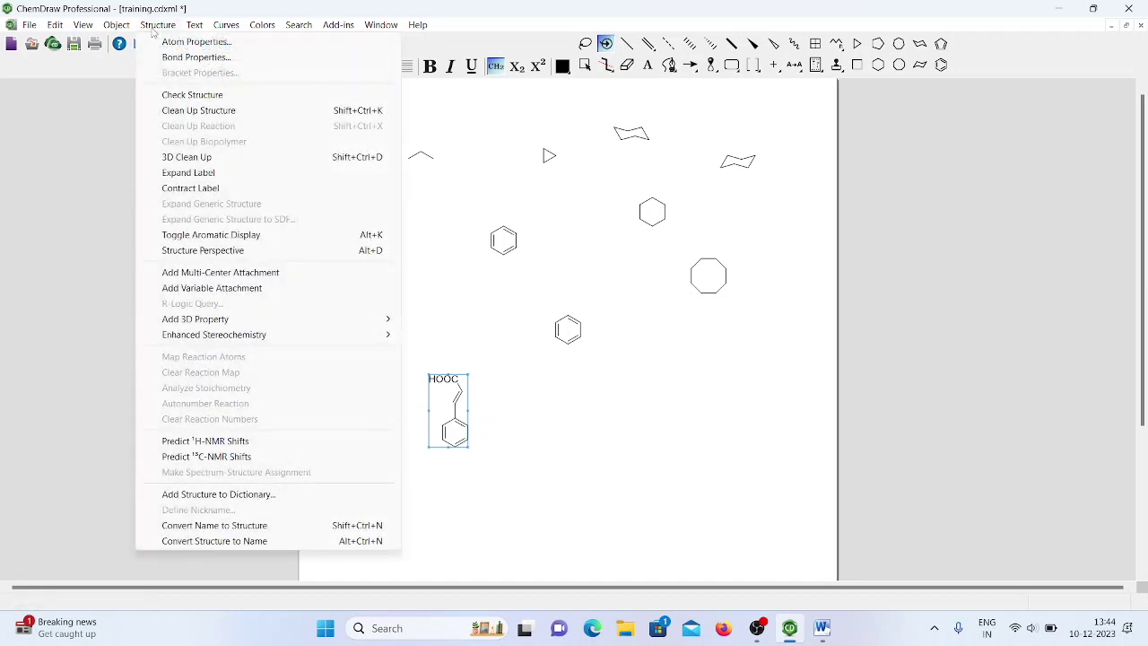
pyautogui.click(199, 111)
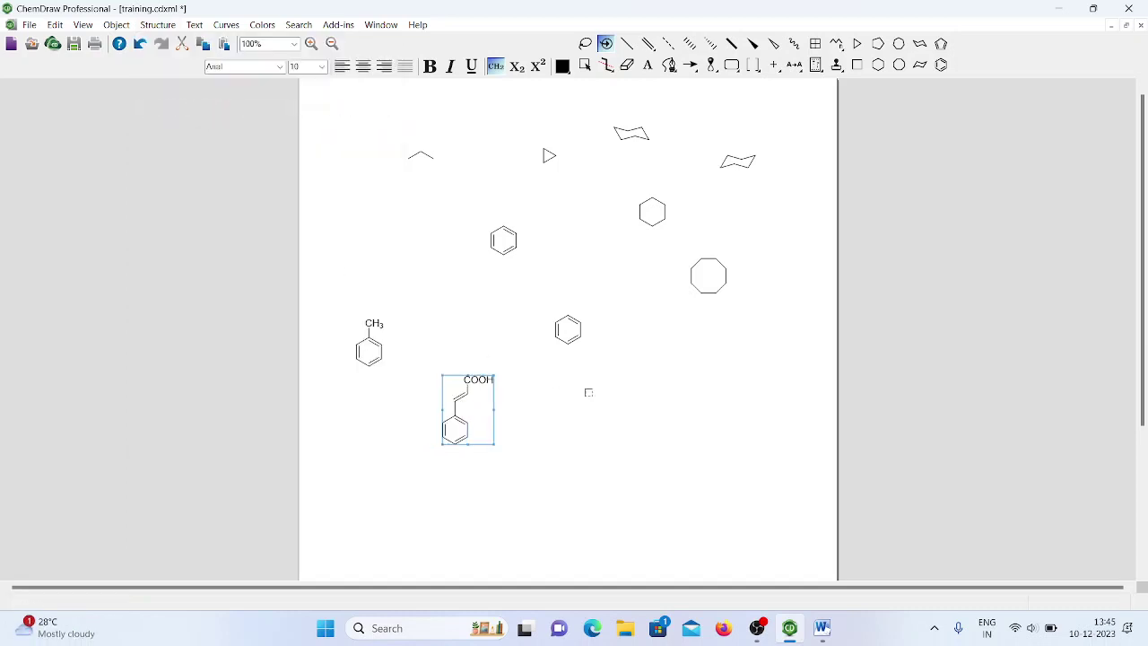
pyautogui.click(706, 421)
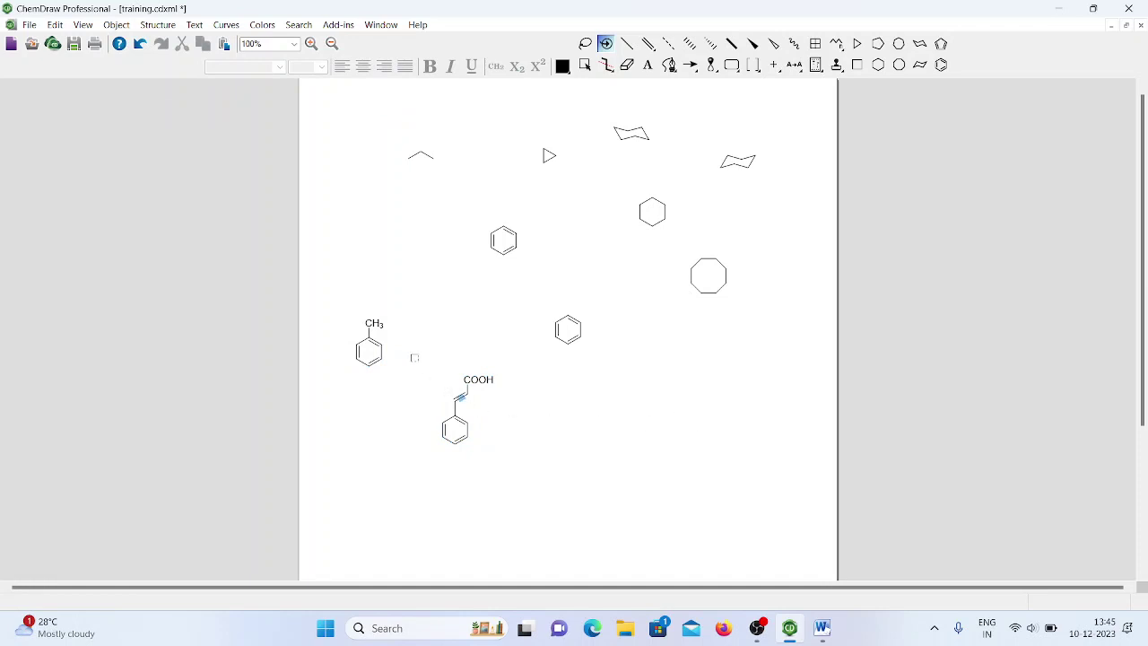
# - Reselect the COOH-bearing structure and repeat Clean Up Structure until the chain lies horizontally beside the benzene ring
pyautogui.moveTo(410, 356); pyautogui.dragTo(561, 489)
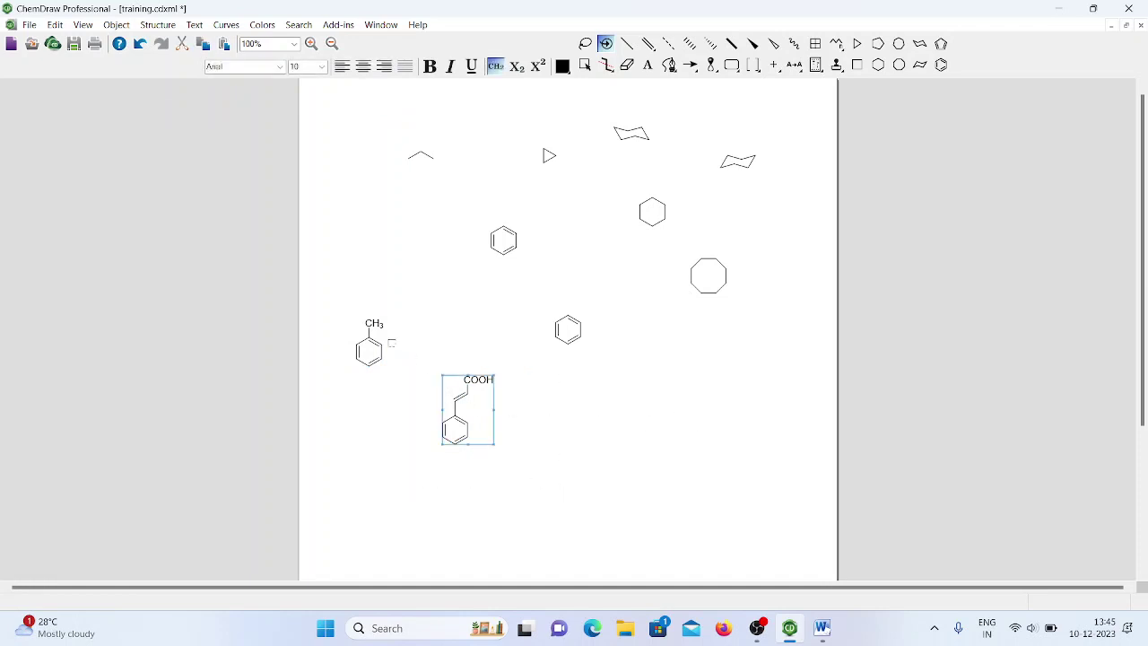
pyautogui.click(158, 25)
pyautogui.click(216, 112)
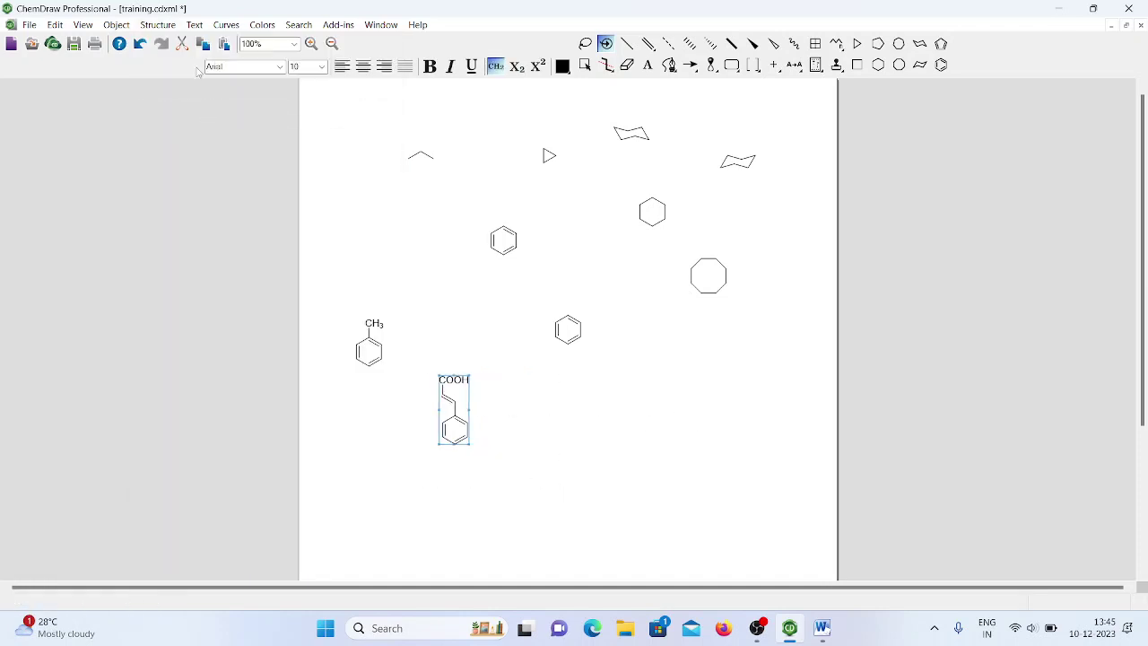
pyautogui.click(158, 24)
pyautogui.click(189, 111)
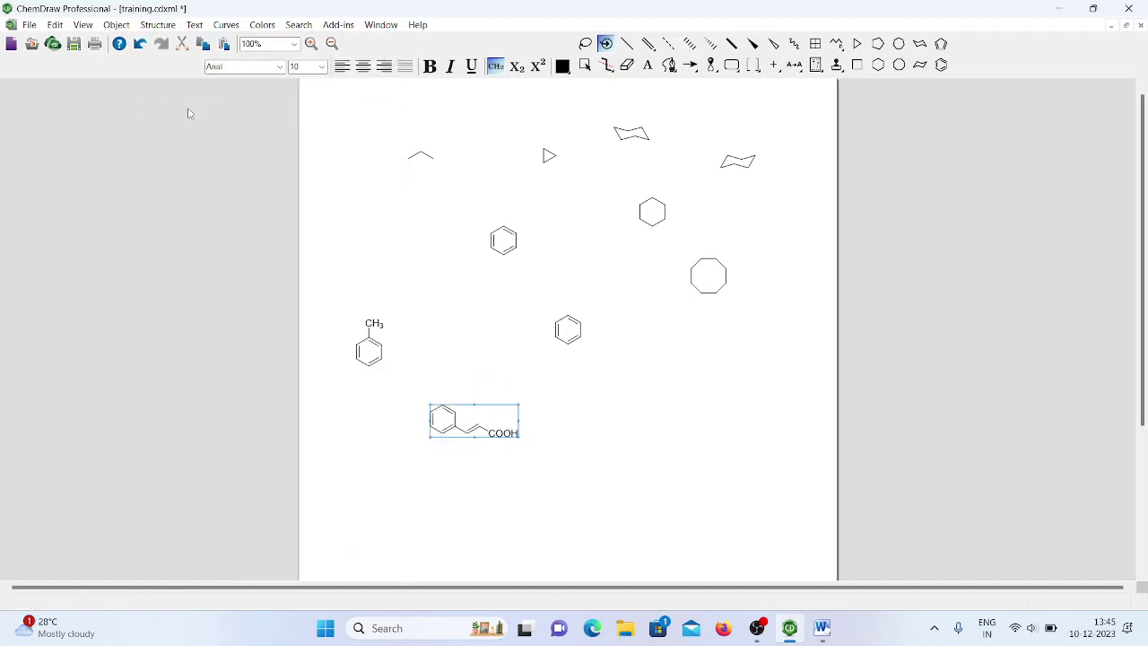
pyautogui.click(158, 24)
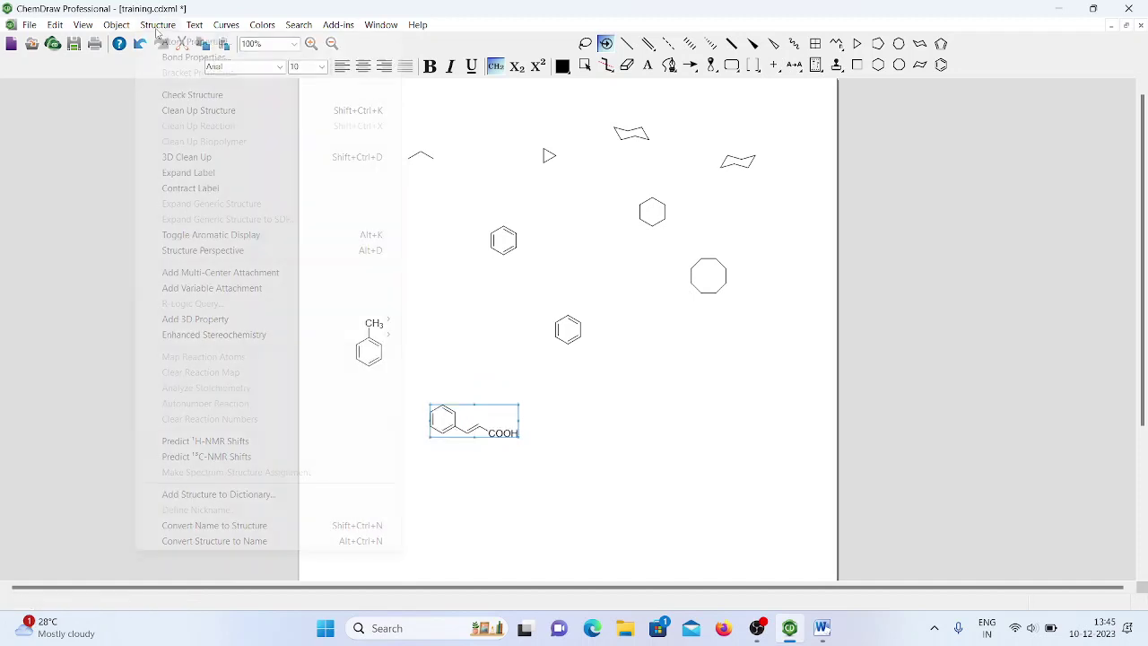
pyautogui.click(215, 112)
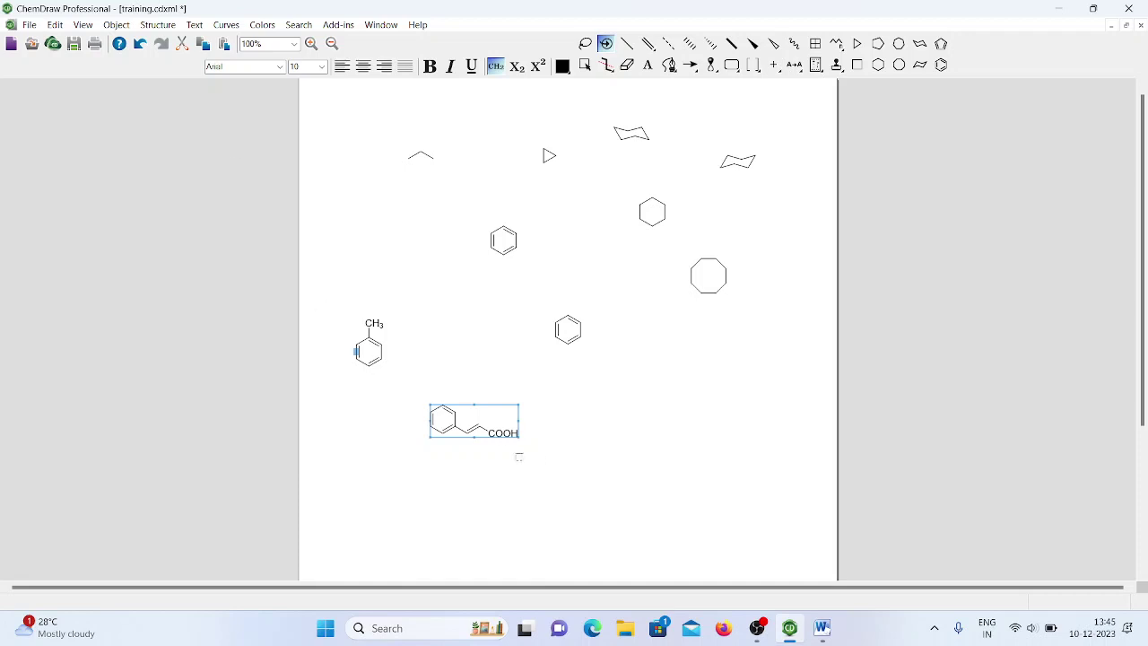
pyautogui.click(453, 502)
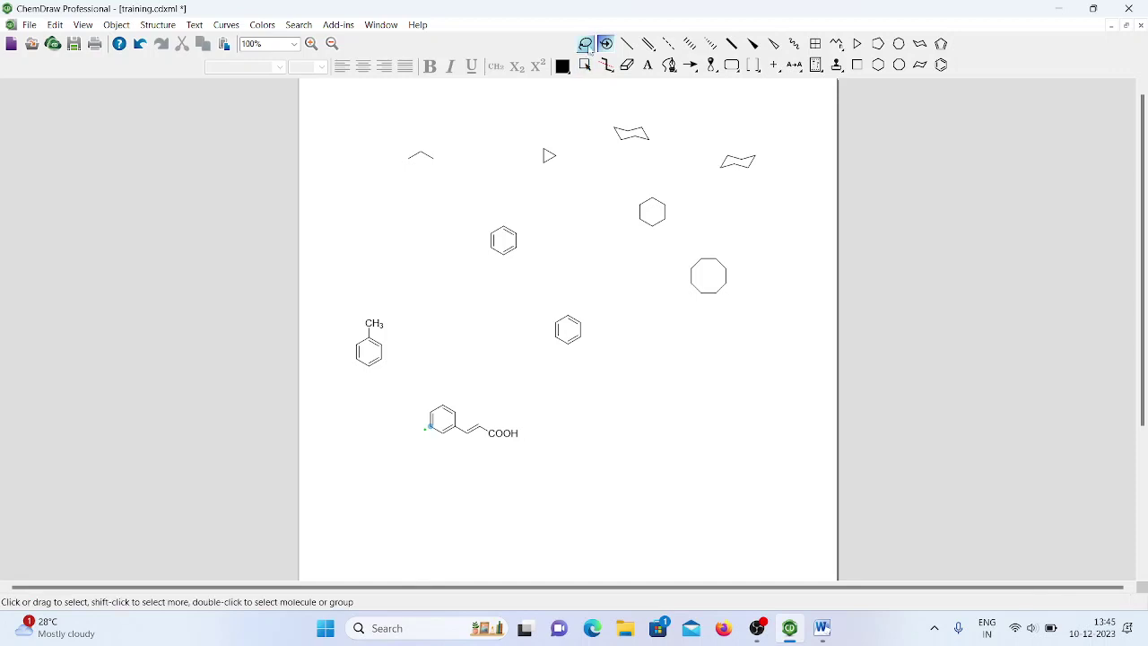
# - Lasso the COOH label and move it above the double bond, onto the same side as the benzene ring
pyautogui.click(586, 44)
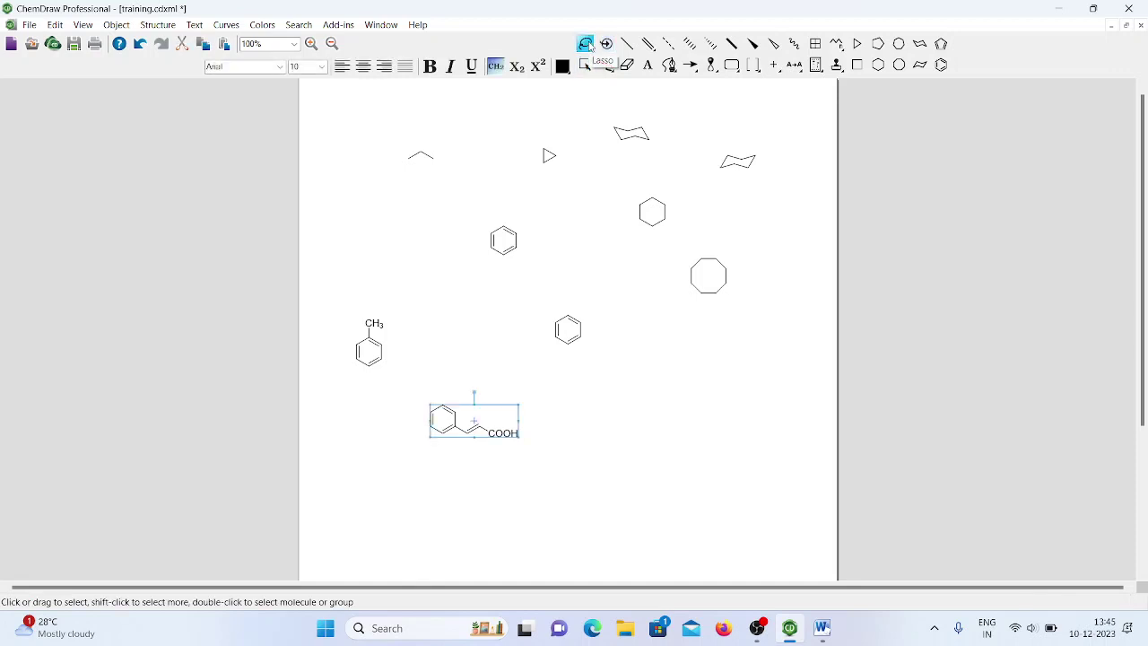
pyautogui.click(512, 477)
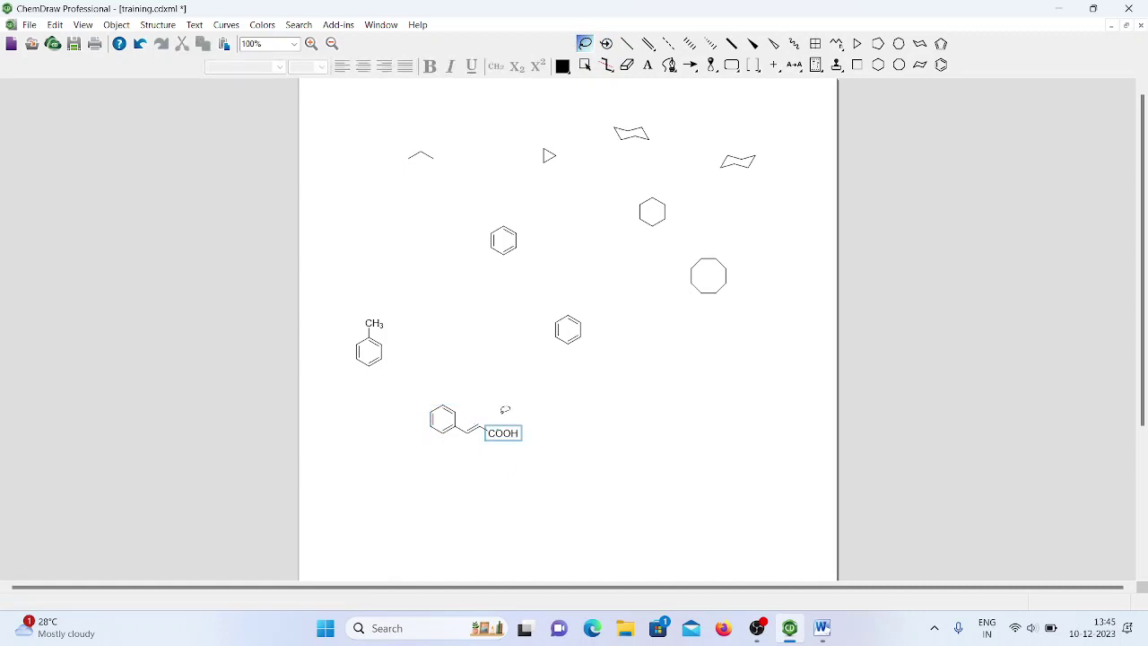
pyautogui.moveTo(505, 408)
pyautogui.mouseDown()
pyautogui.moveTo(482, 428)
pyautogui.moveTo(528, 447)
pyautogui.moveTo(533, 421)
pyautogui.moveTo(498, 421)
pyautogui.moveTo(493, 407)
pyautogui.mouseUp()
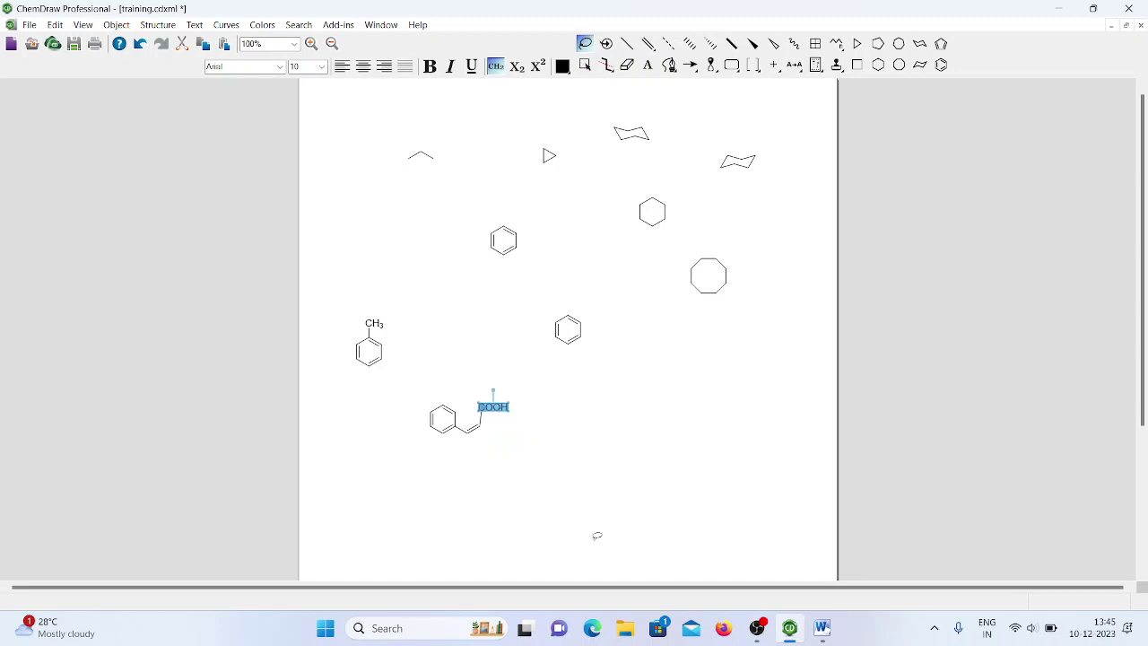
pyautogui.click(694, 463)
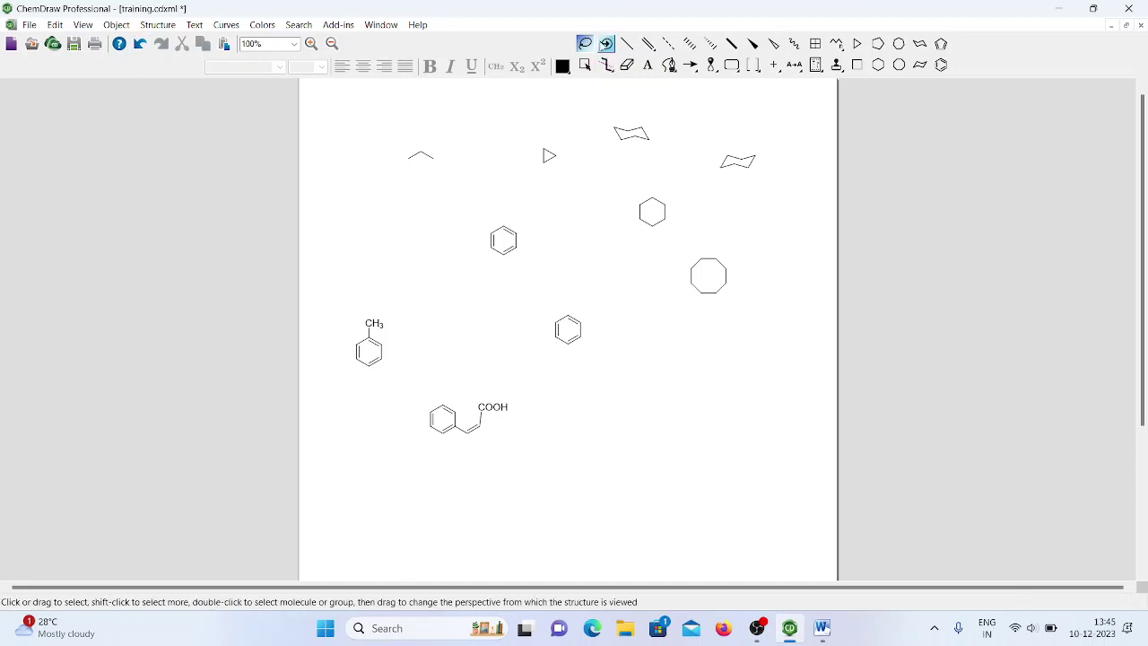
# - Select the rearranged COOH structure with the Structure Perspective tool and clean up its geometry
pyautogui.click(606, 44)
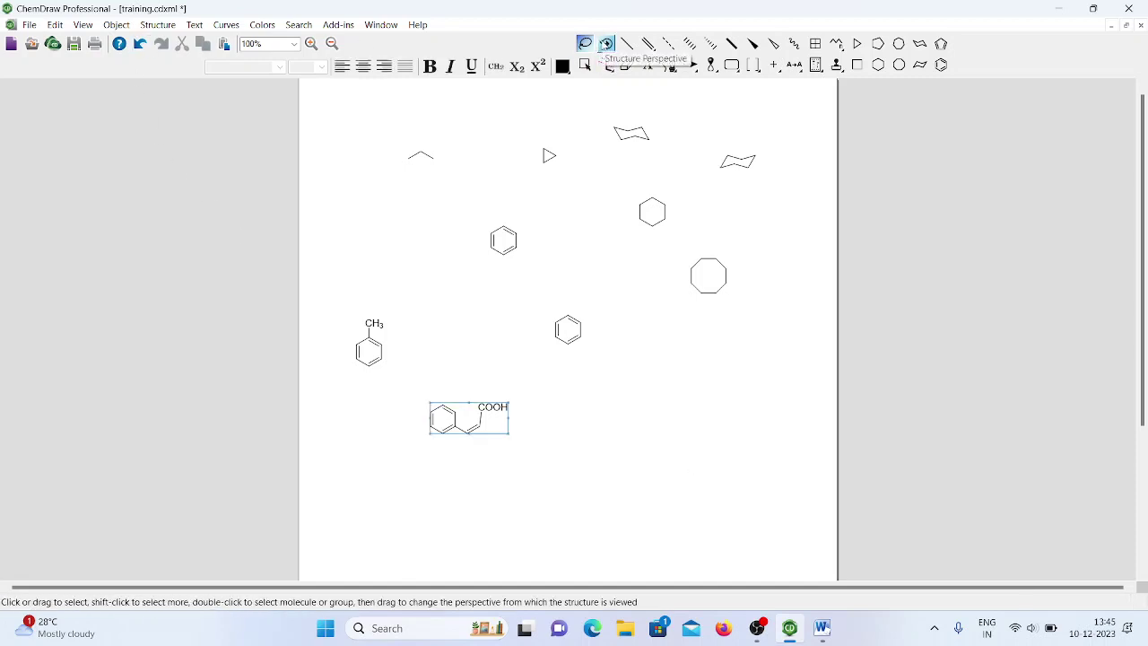
pyautogui.click(158, 25)
pyautogui.click(215, 110)
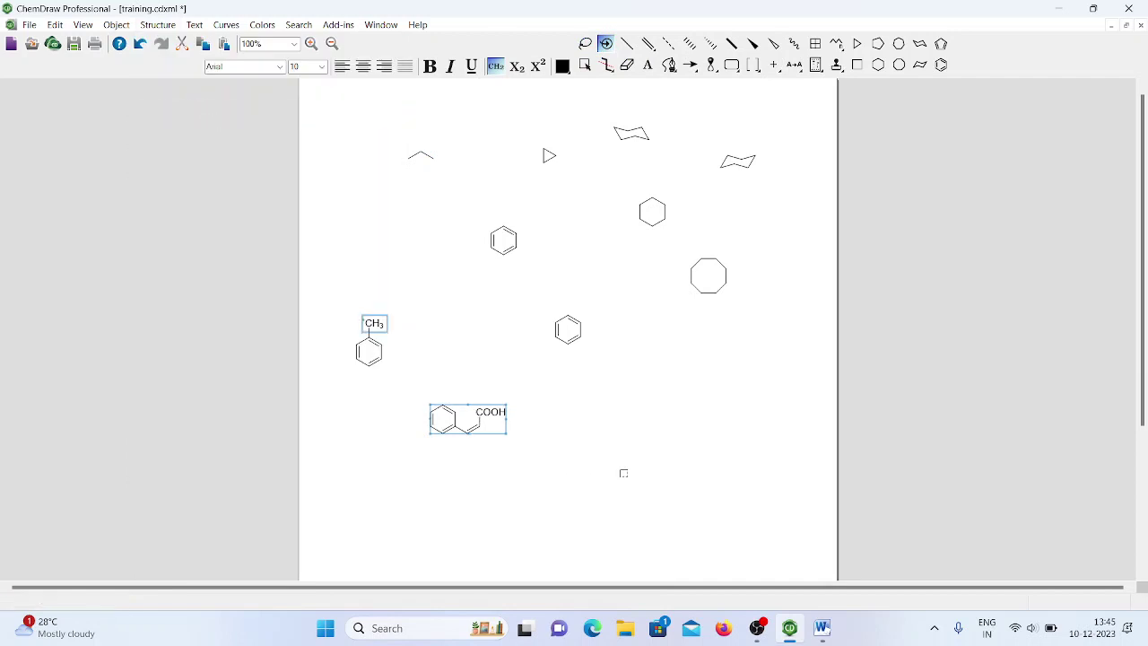
pyautogui.click(623, 473)
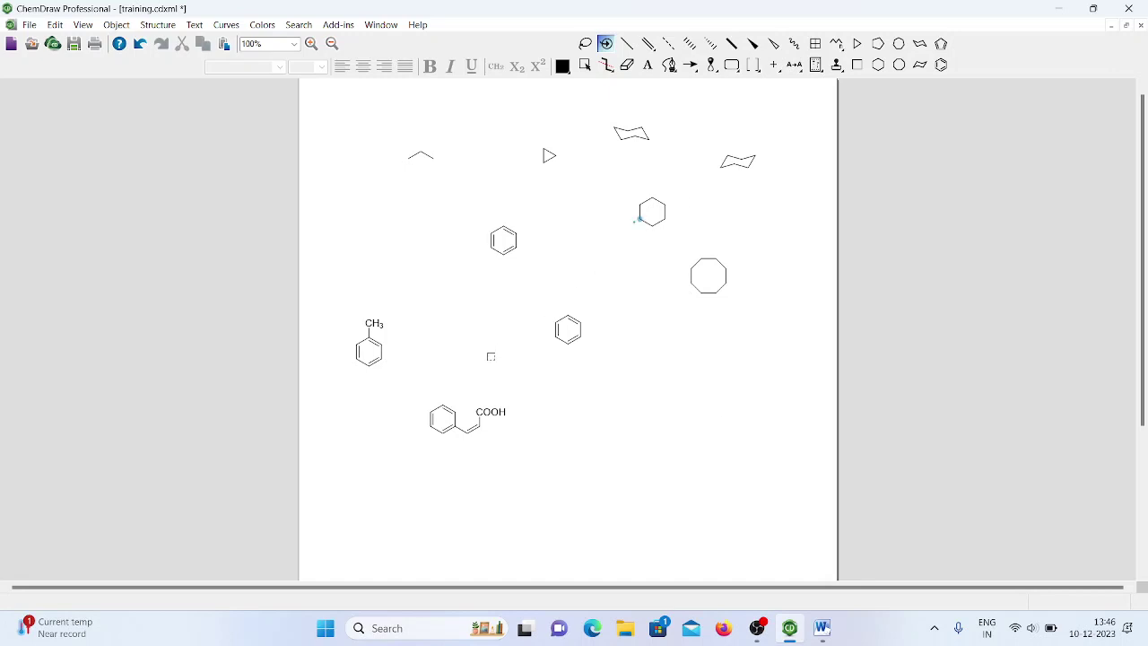
# - Copy the COOH-bearing structure and paste it into the Word document on a new line below C1=CC=CC=C1
pyautogui.moveTo(413, 389); pyautogui.dragTo(550, 493)
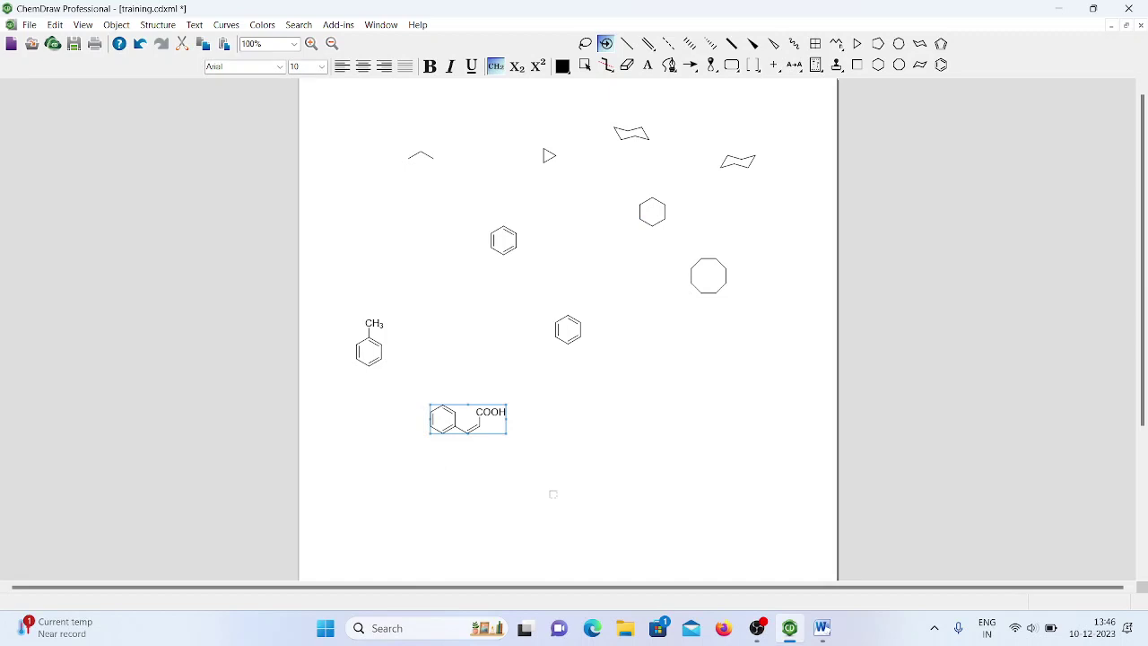
pyautogui.click(821, 628)
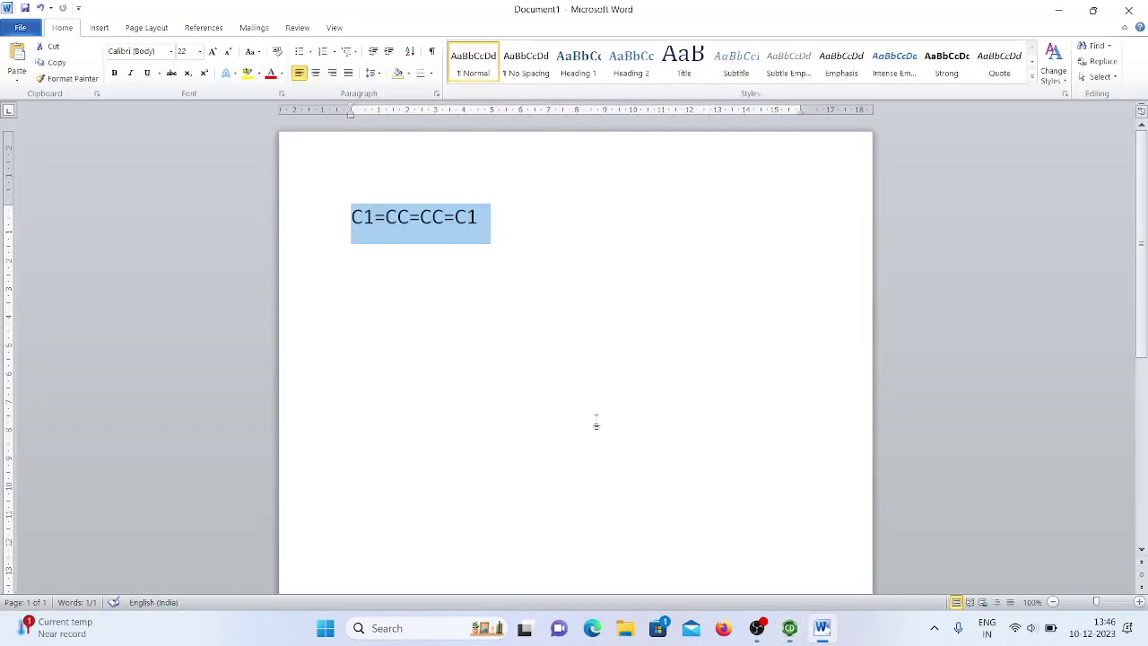
pyautogui.click(597, 426)
pyautogui.press('Return')
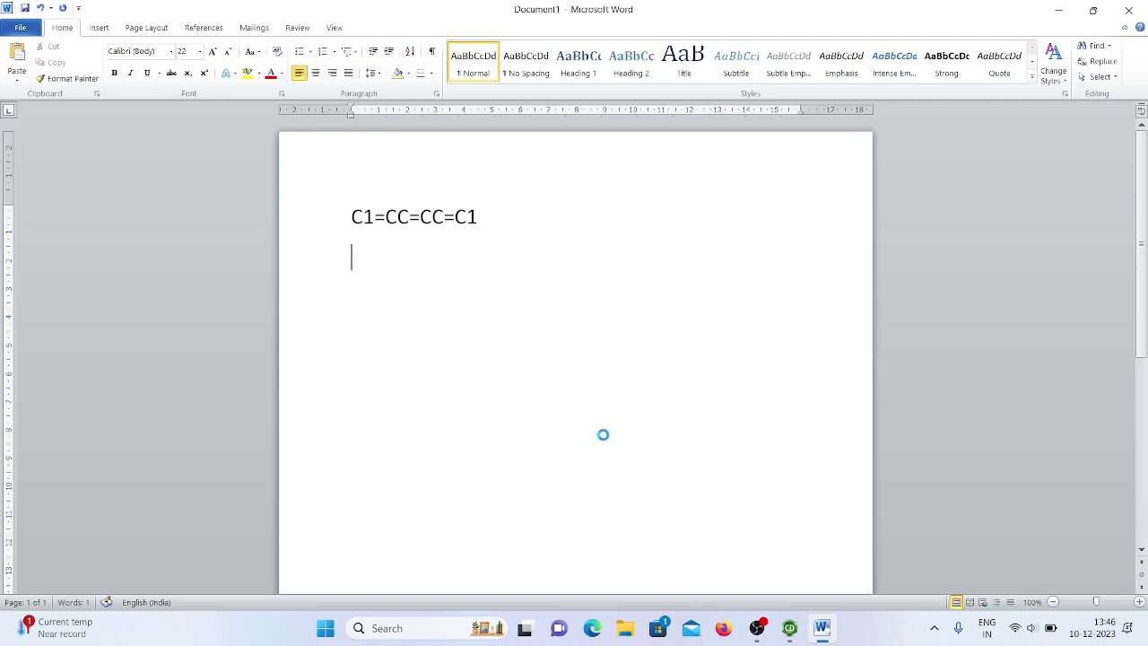
pyautogui.hotkey('ctrl', 'v')
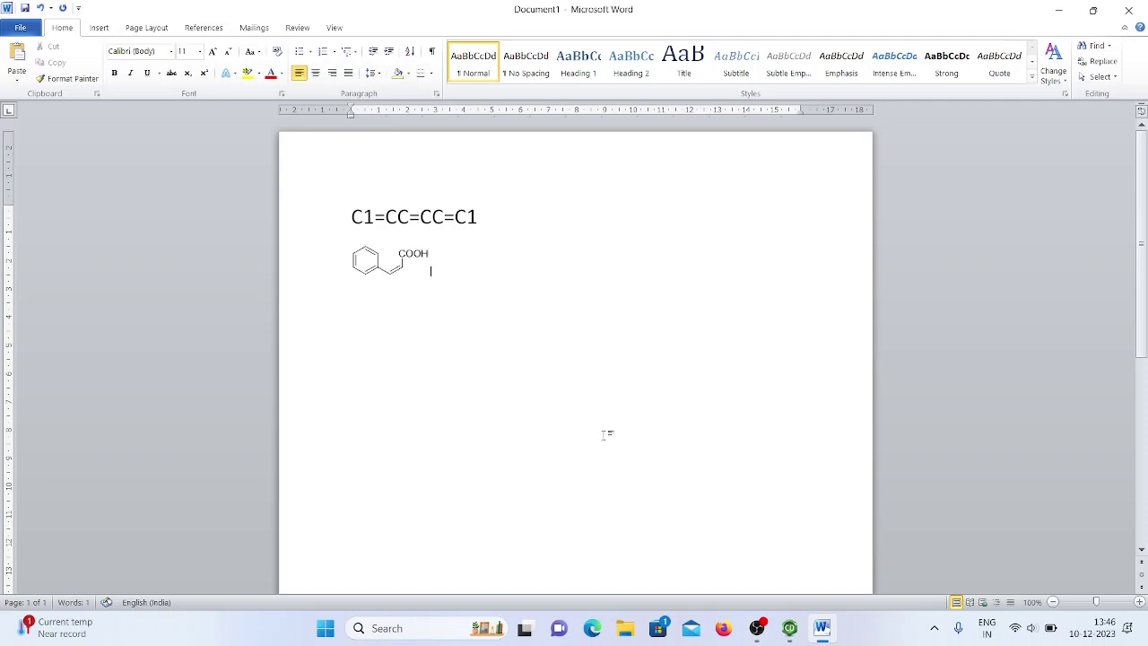
pyautogui.click(378, 268)
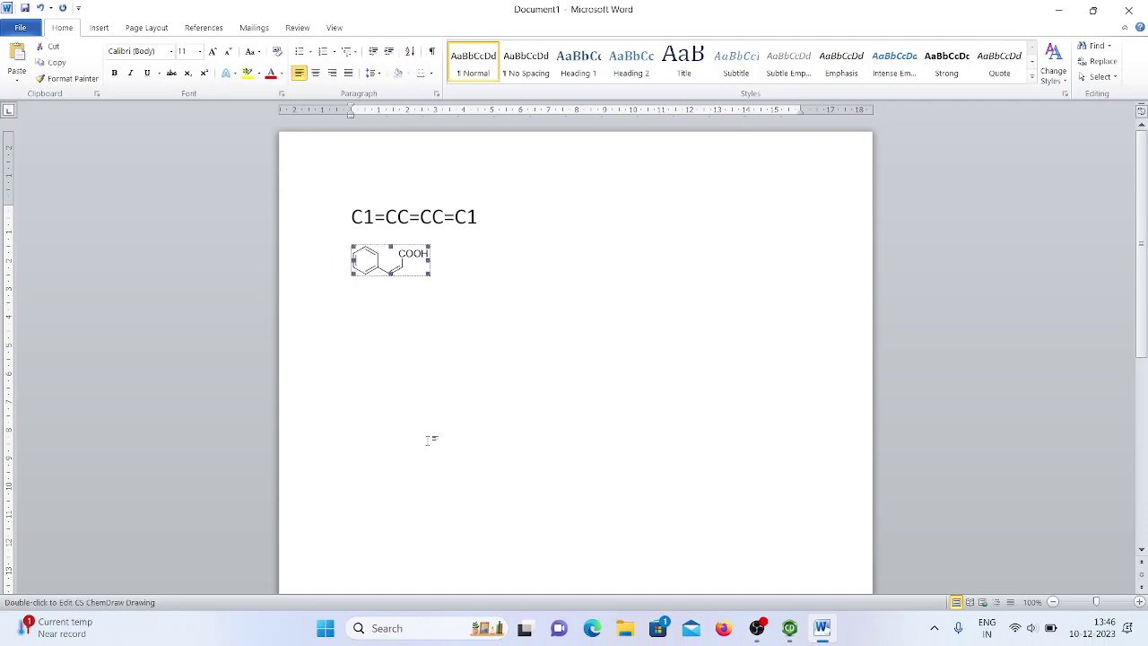
pyautogui.click(499, 520)
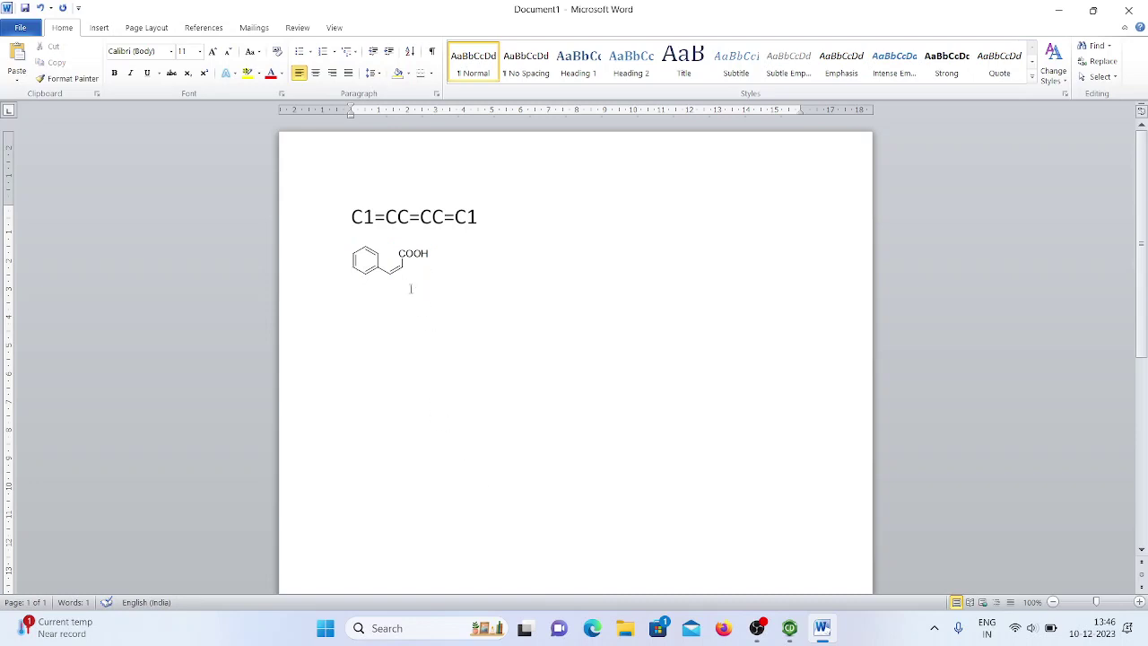
# - Switch back to ChemDraw, select the whole COOH-bearing structure and colour it blue with Other # 5
pyautogui.click(402, 273)
pyautogui.click(469, 436)
pyautogui.click(789, 628)
pyautogui.click(527, 483)
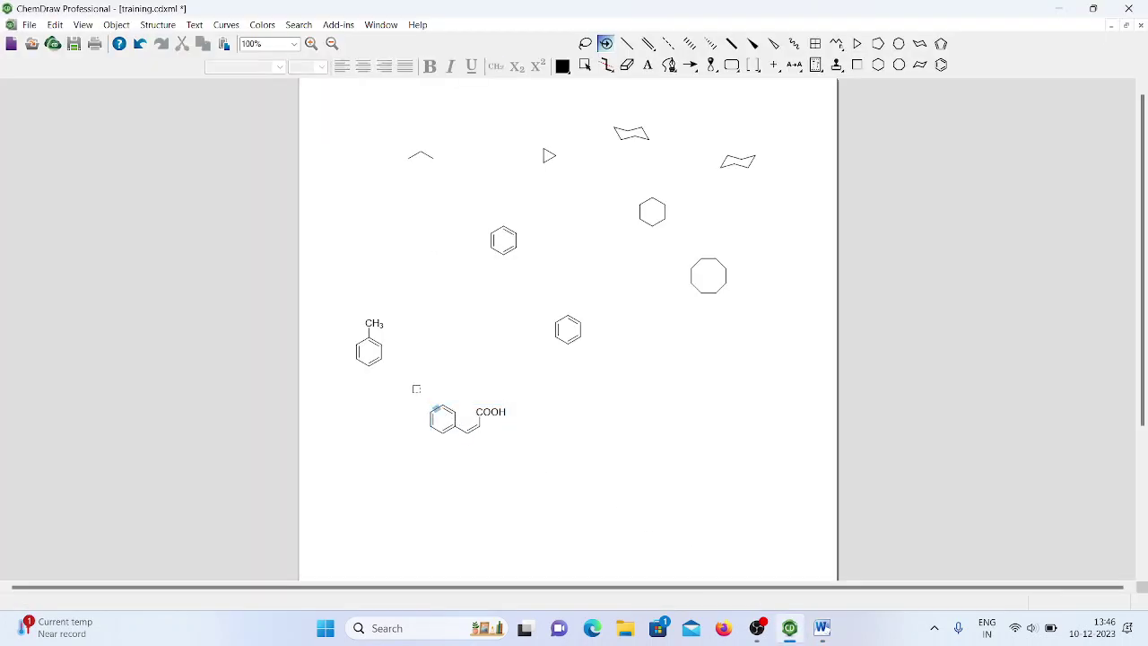
pyautogui.moveTo(416, 389); pyautogui.dragTo(562, 470)
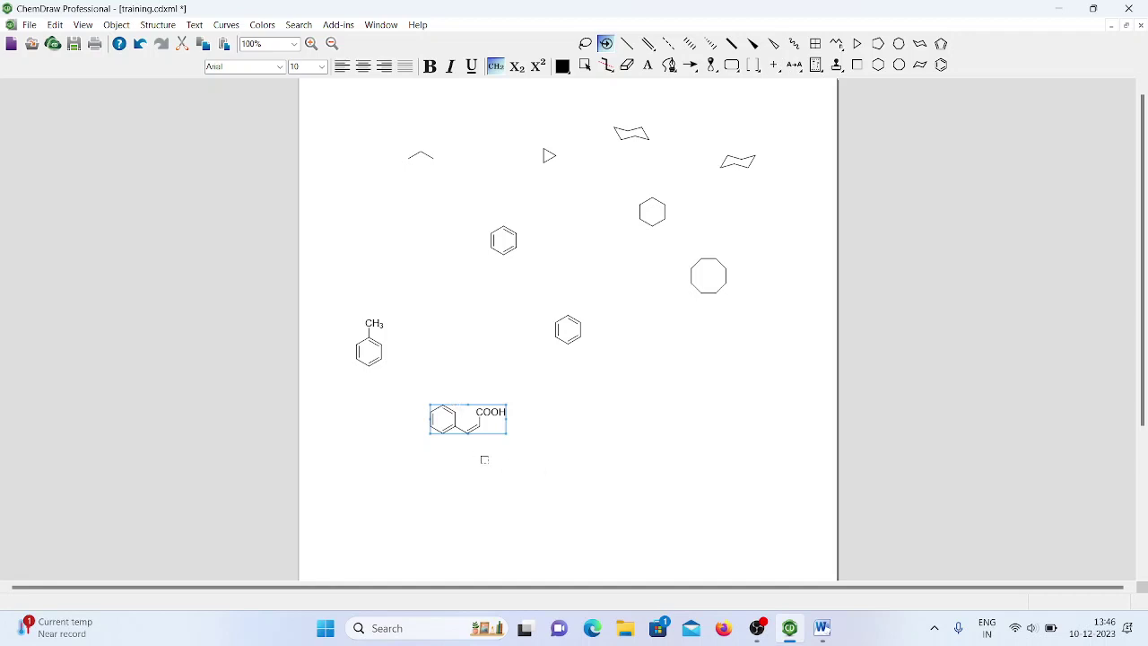
pyautogui.click(259, 26)
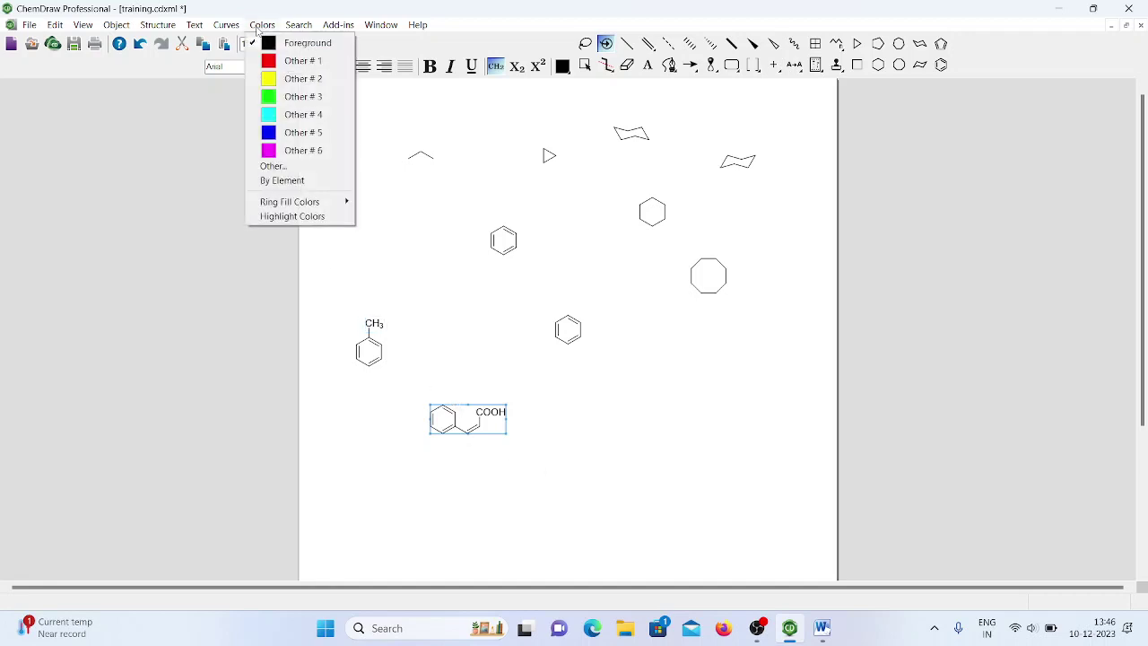
pyautogui.click(275, 136)
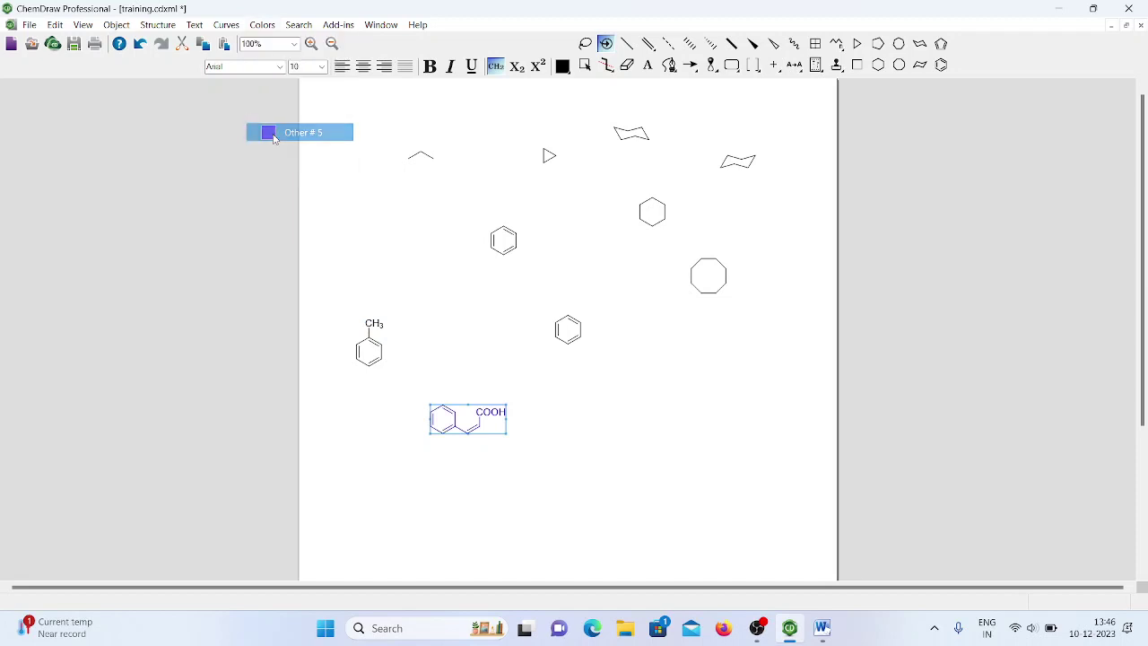
pyautogui.click(490, 476)
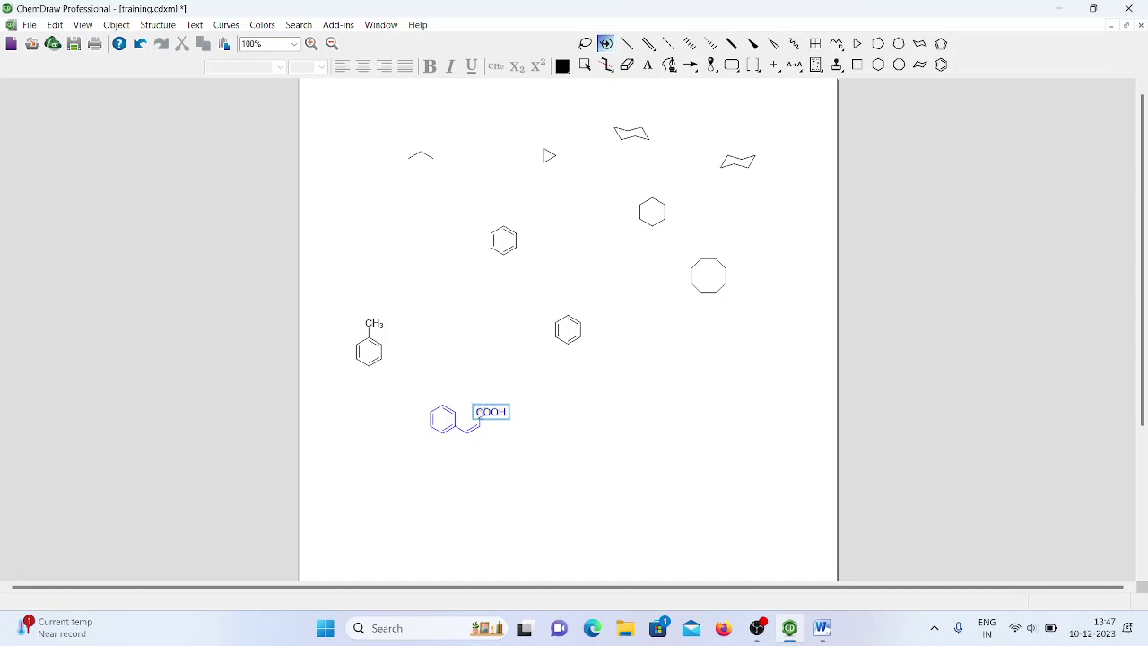
# - Select only the COOH label and recolour it red with Other # 1
pyautogui.doubleClick(480, 416)
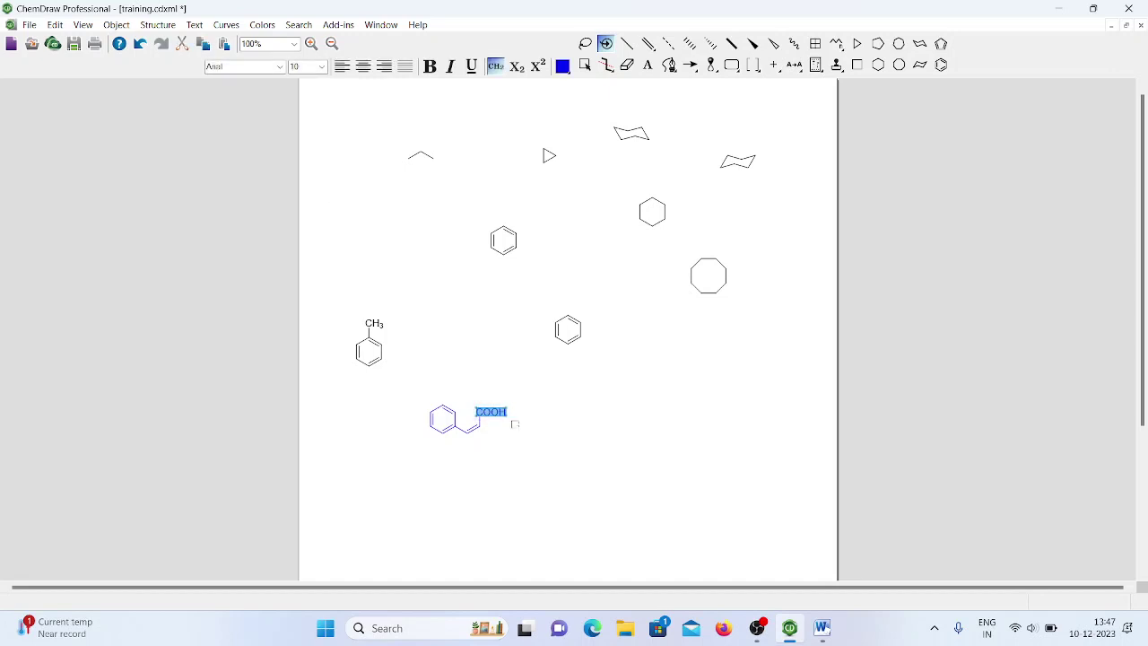
pyautogui.click(263, 27)
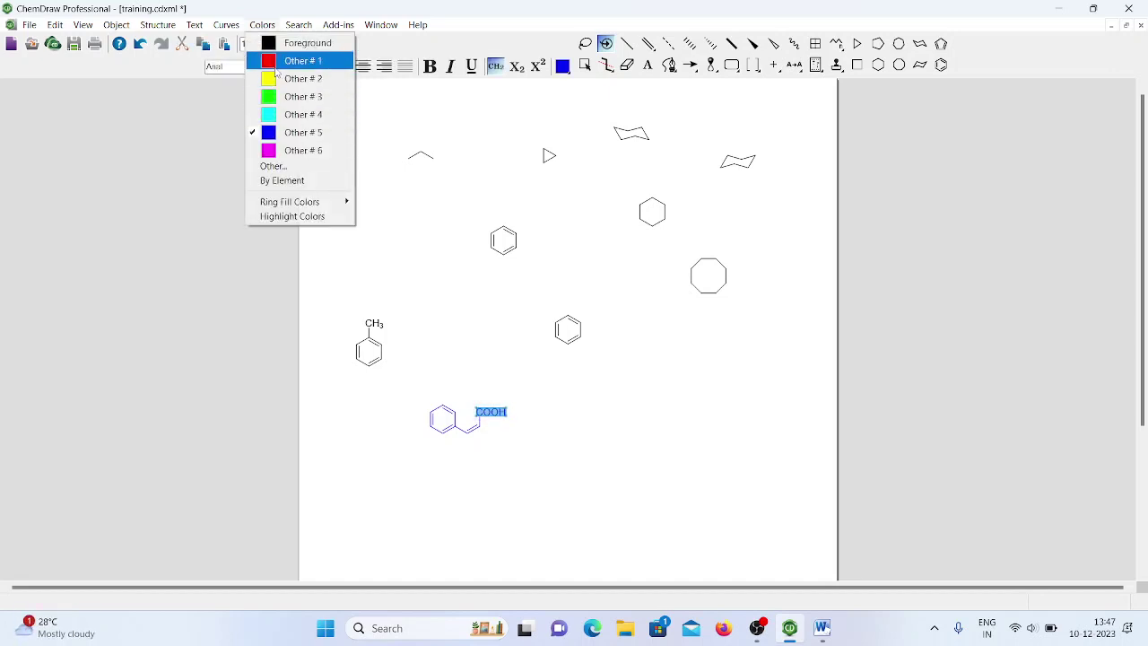
pyautogui.click(277, 67)
pyautogui.click(609, 405)
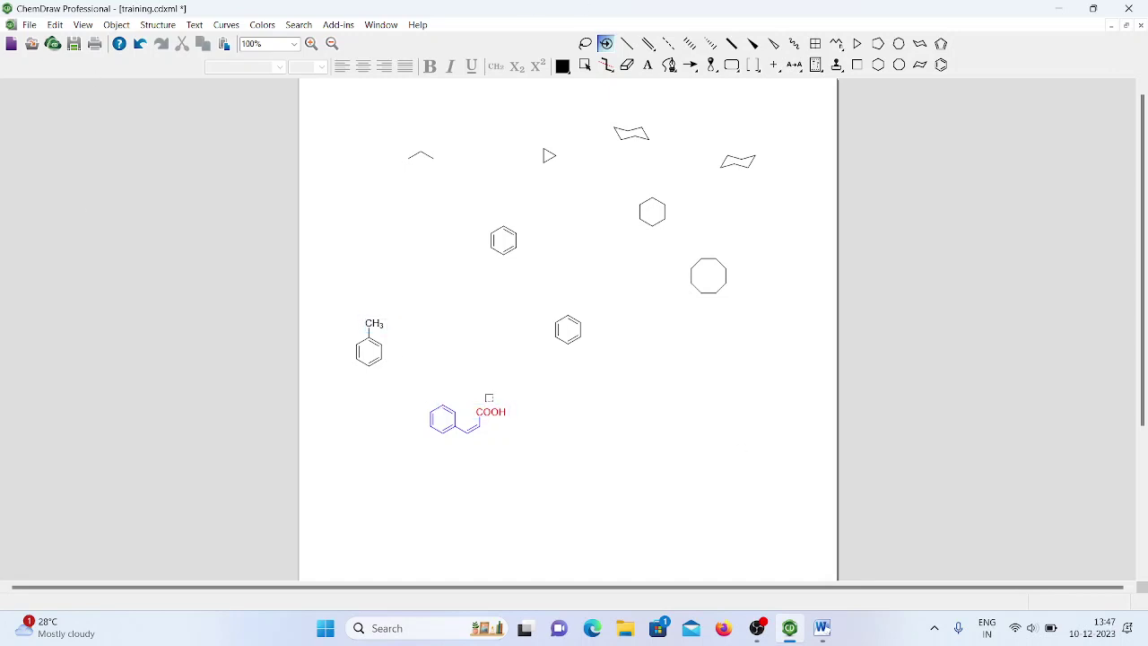
# - Select the coloured COOH-bearing structure and run Check Structure on it, closing the resulting message
pyautogui.moveTo(422, 394); pyautogui.dragTo(551, 466)
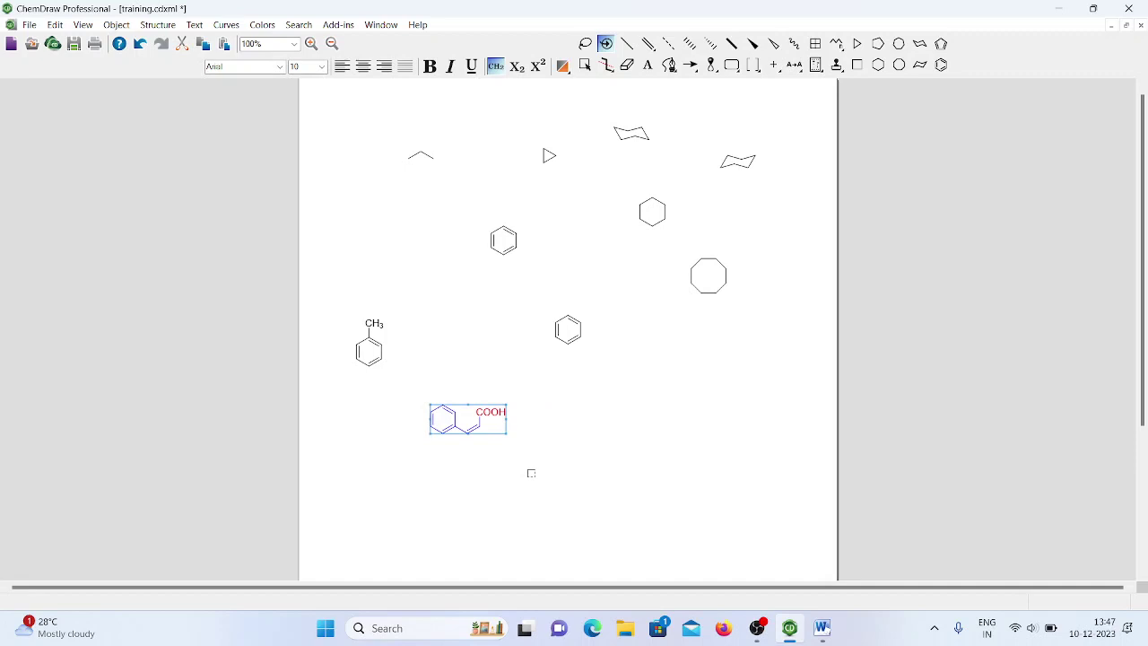
pyautogui.click(538, 470)
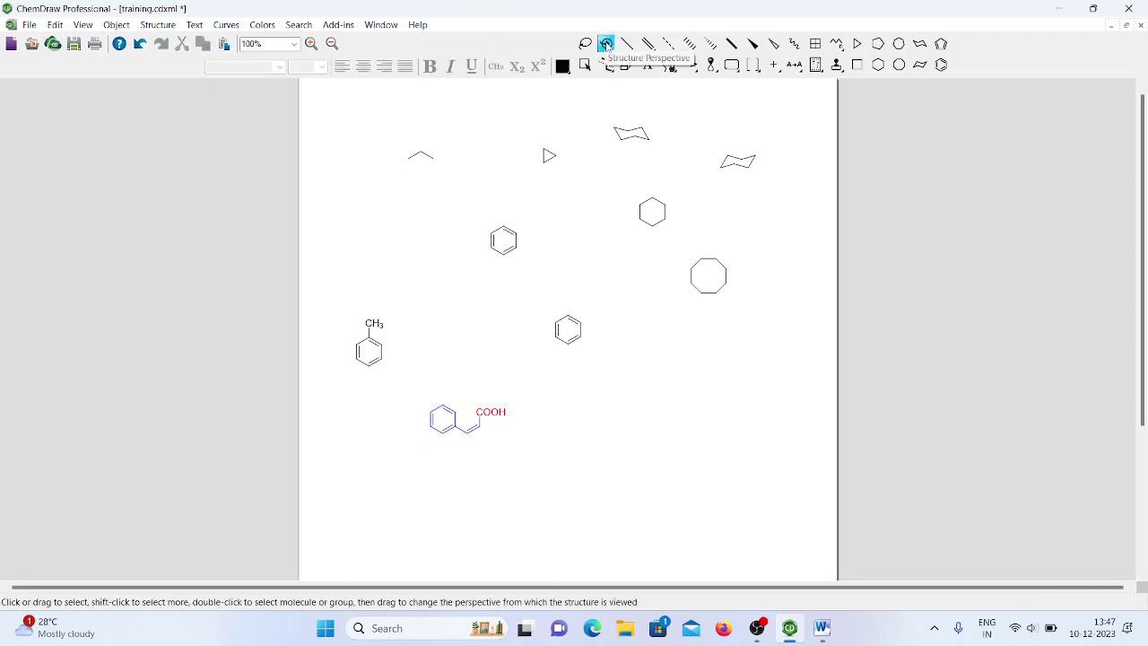
pyautogui.moveTo(409, 395); pyautogui.dragTo(523, 448)
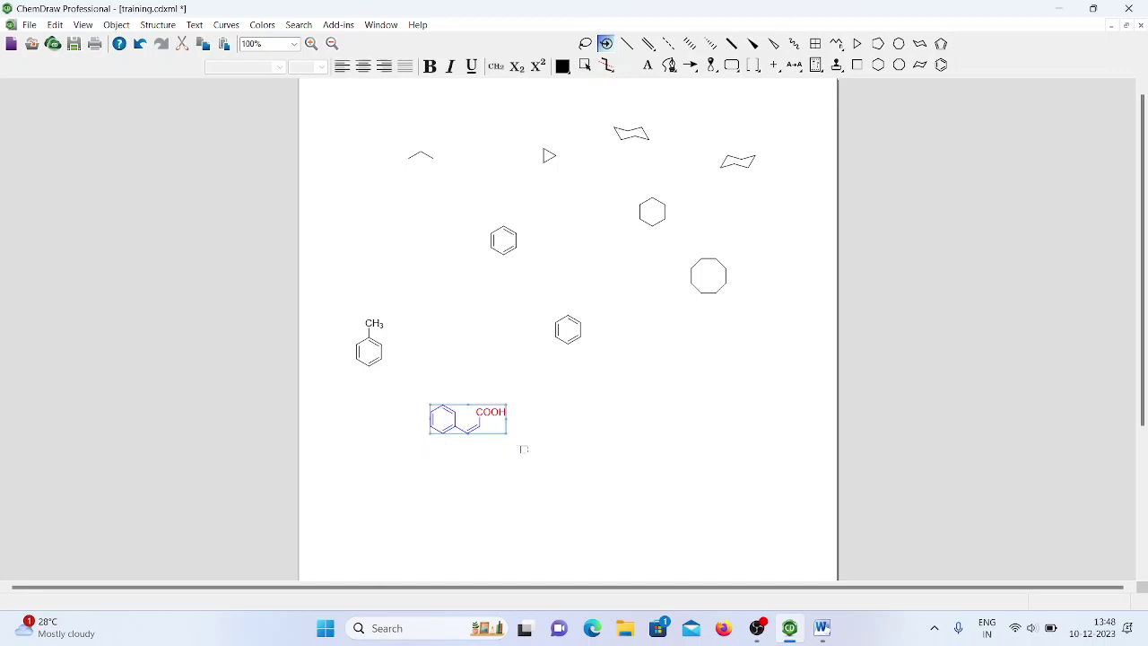
pyautogui.click(147, 26)
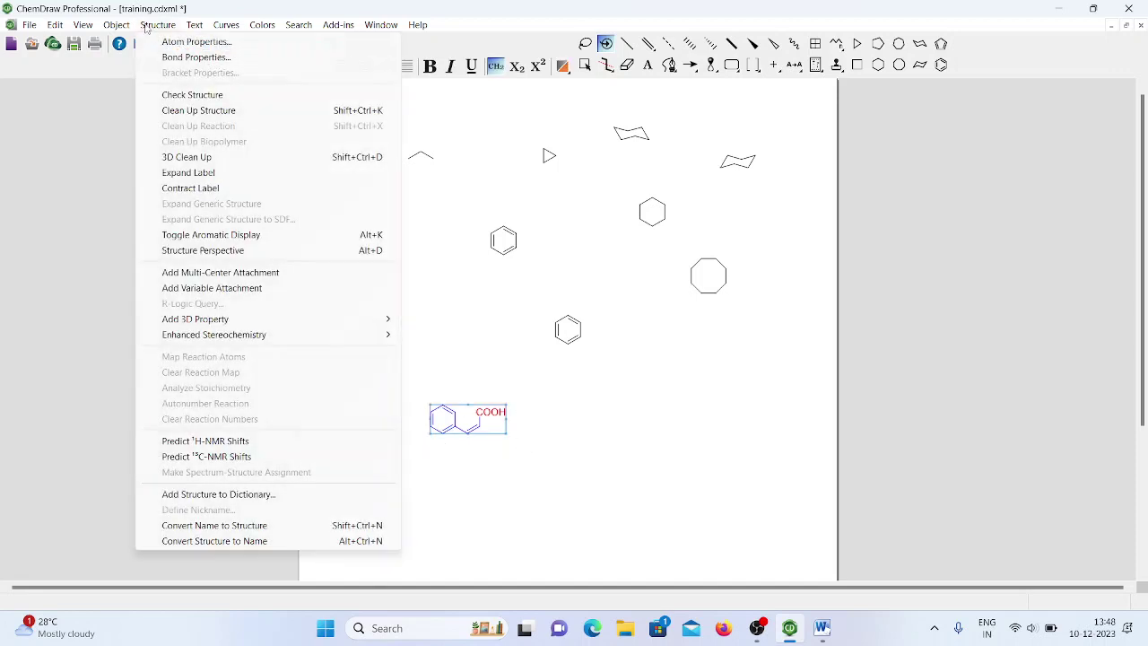
pyautogui.click(202, 98)
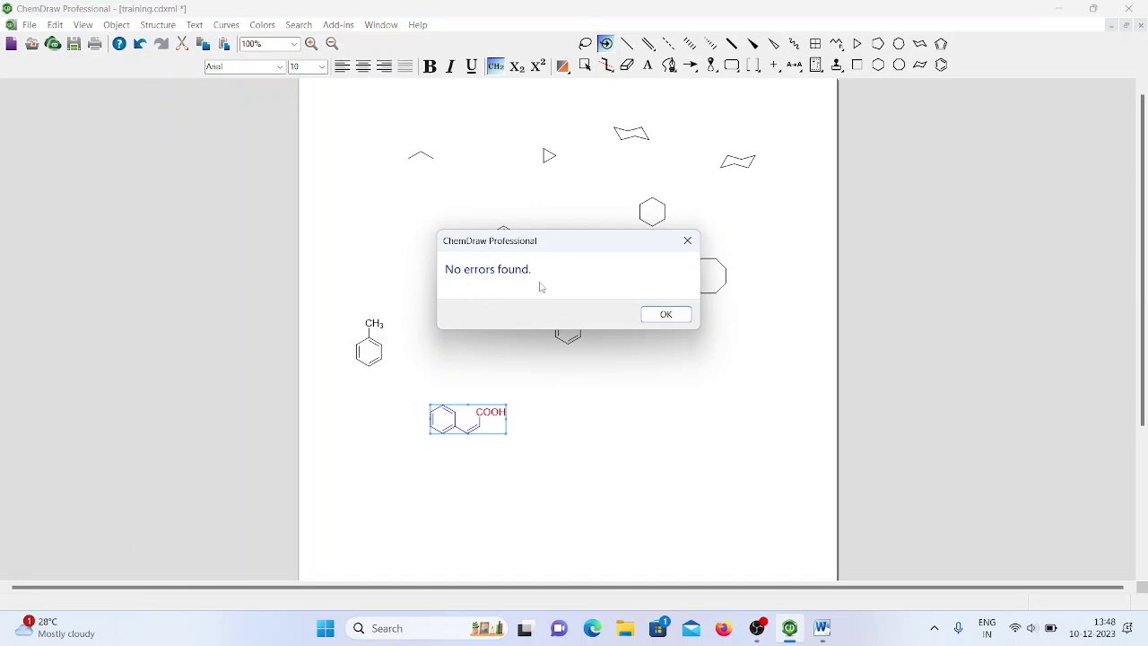
pyautogui.click(686, 240)
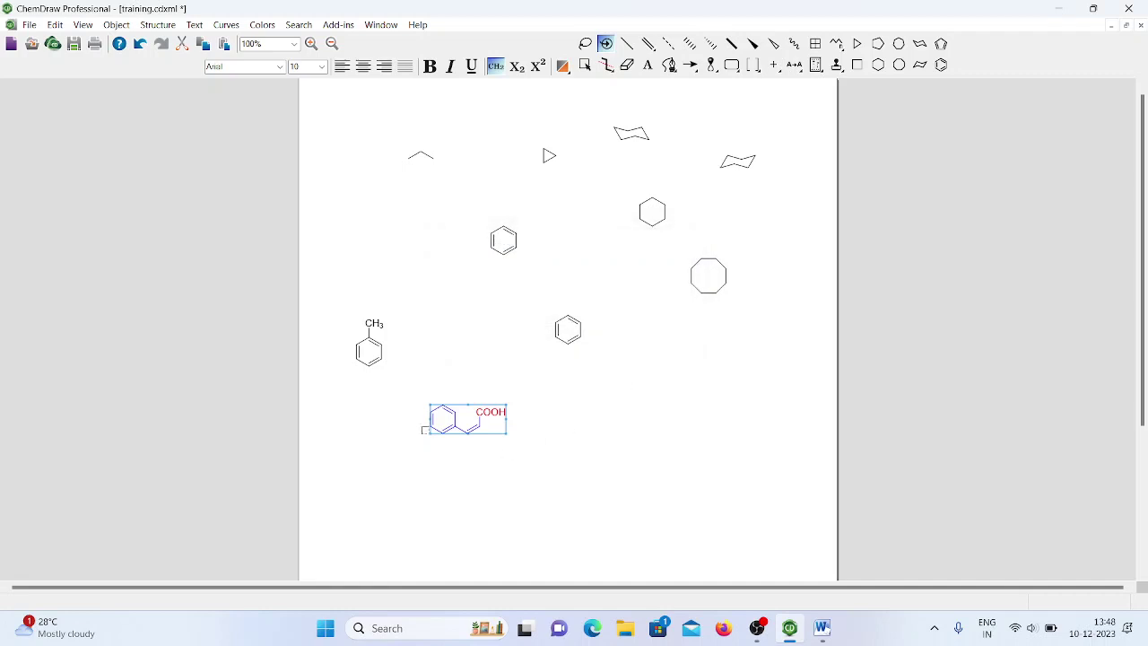
# - Select every structure on the page and delete them all
pyautogui.click(415, 390)
pyautogui.moveTo(415, 391); pyautogui.dragTo(655, 445)
pyautogui.hotkey('ctrl', 'a')
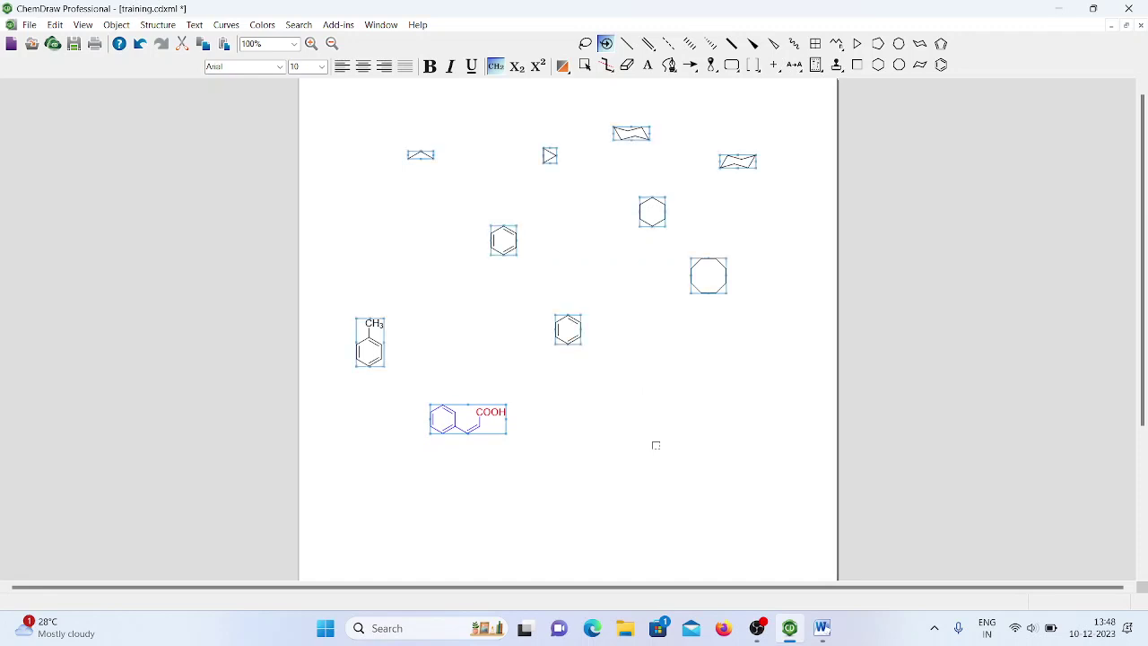
pyautogui.press('Delete')
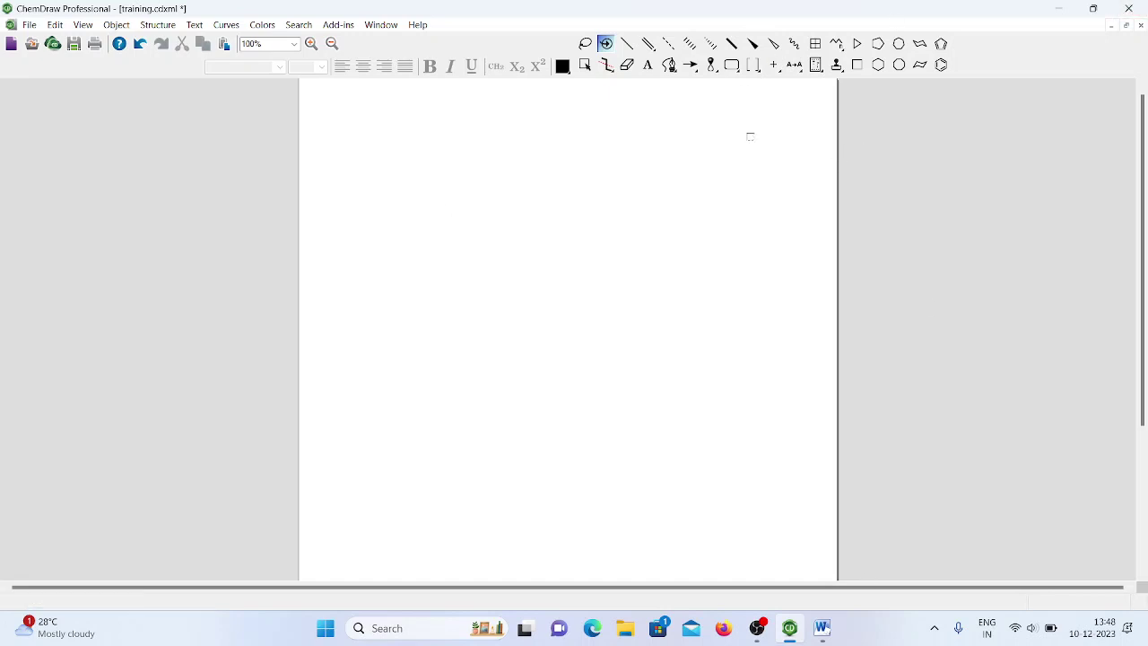
# - Draw a benzene ring in the upper part of the page with a solid bond on its top atom labelled NH2
pyautogui.click(941, 66)
pyautogui.click(498, 230)
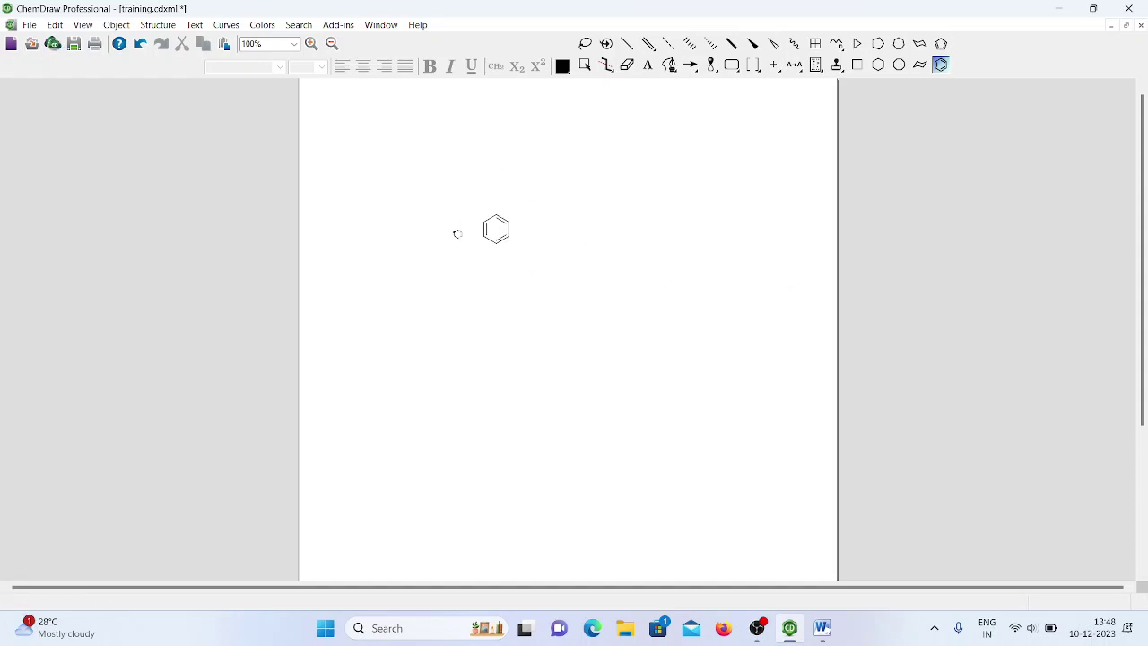
pyautogui.click(626, 43)
pyautogui.click(496, 216)
pyautogui.doubleClick(496, 200)
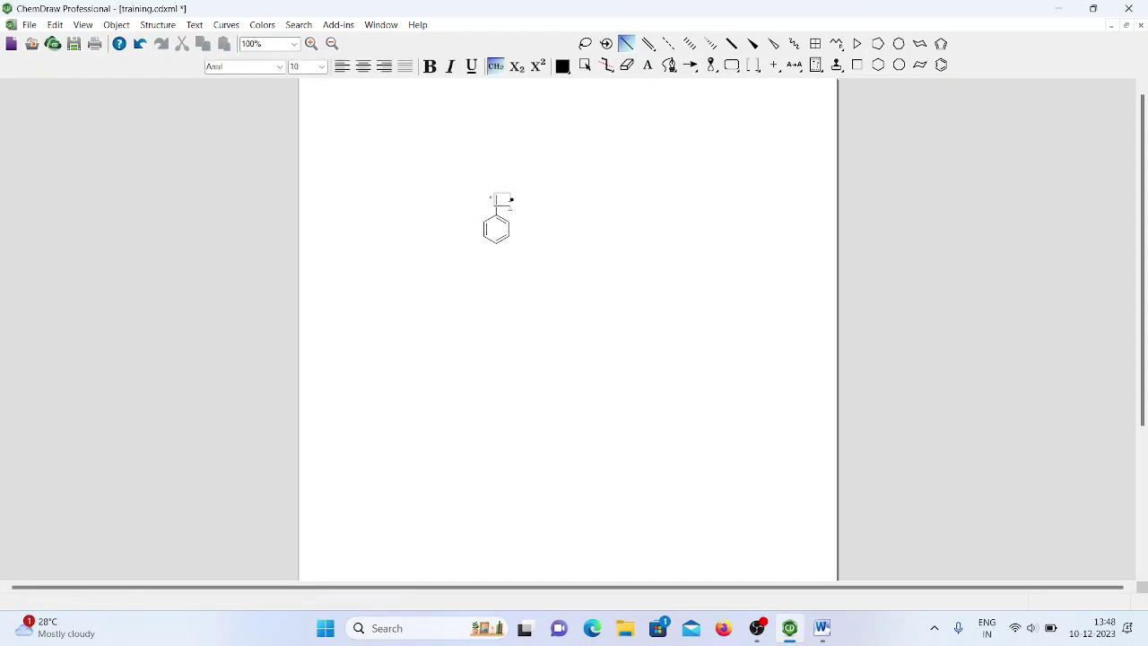
pyautogui.write('NH2')
pyautogui.click(561, 371)
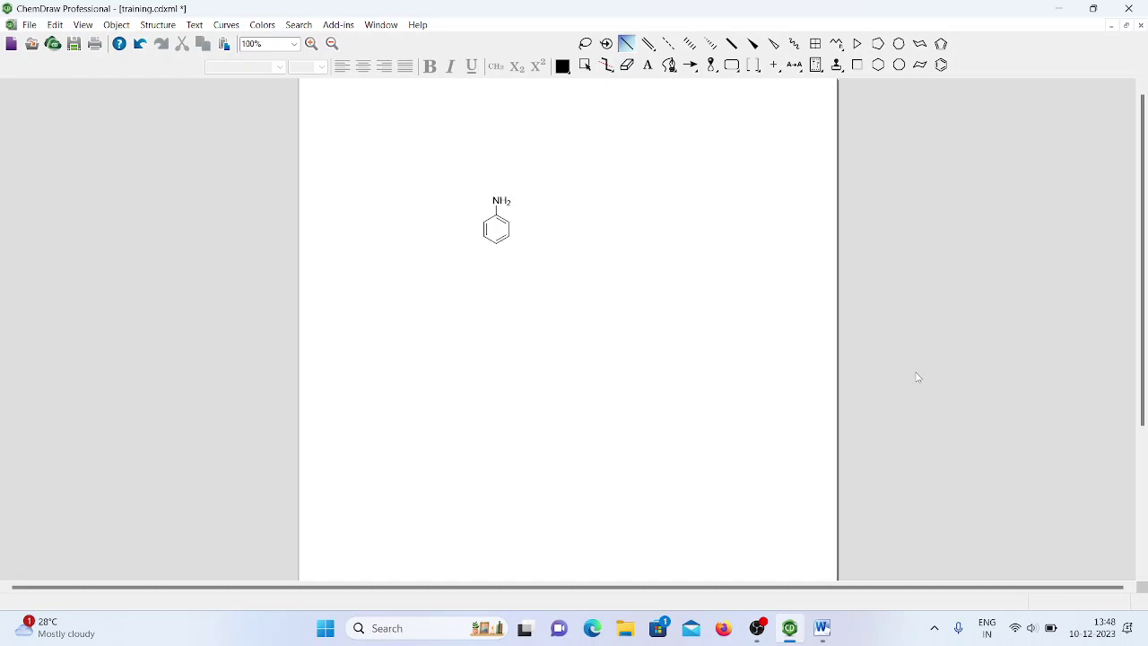
# - Below the NH2-bearing ring, draw a six-carbon zigzag chain with a Cl substituent on its second carbon
pyautogui.click(466, 329)
pyautogui.click(478, 323)
pyautogui.click(488, 328)
pyautogui.click(500, 322)
pyautogui.click(513, 329)
pyautogui.click(478, 323)
pyautogui.doubleClick(477, 306)
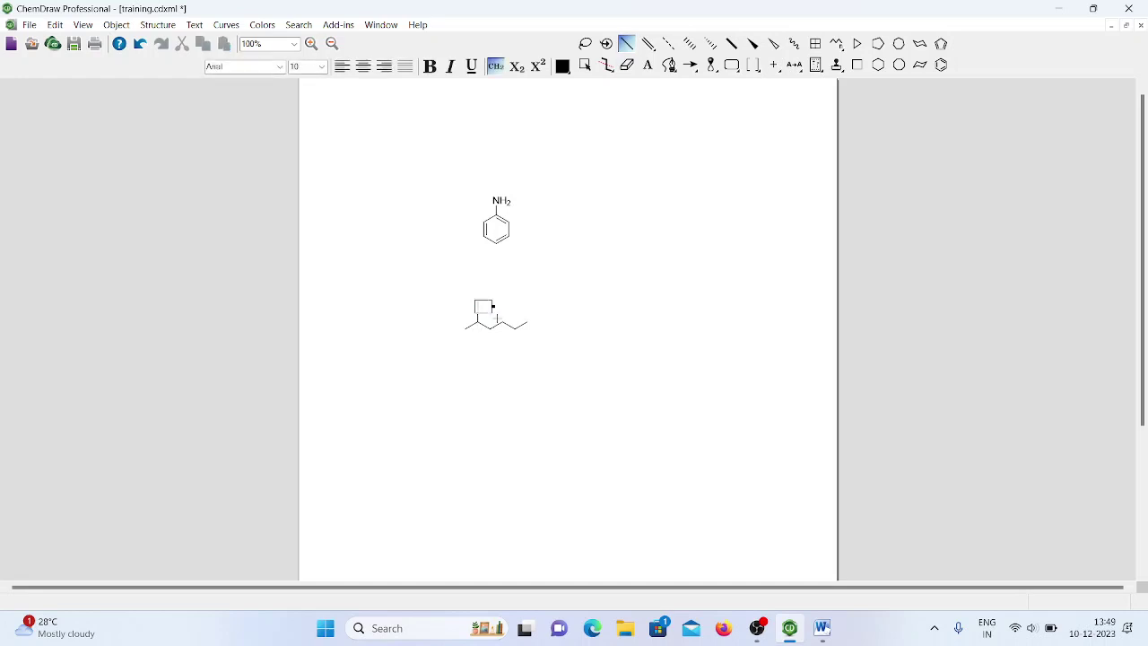
pyautogui.write('l')
pyautogui.click(861, 343)
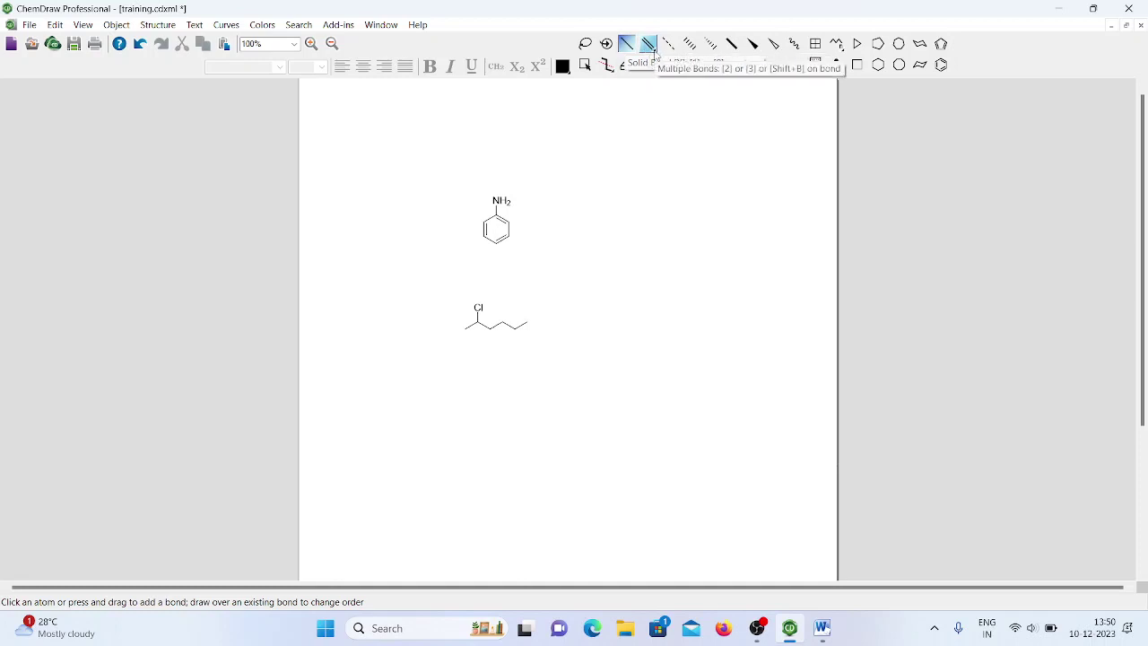
# - Turn the chain's end bond farthest from Cl into a triple bond, undoing any stray bond added at the Cl-bearing carbon
pyautogui.click(648, 45)
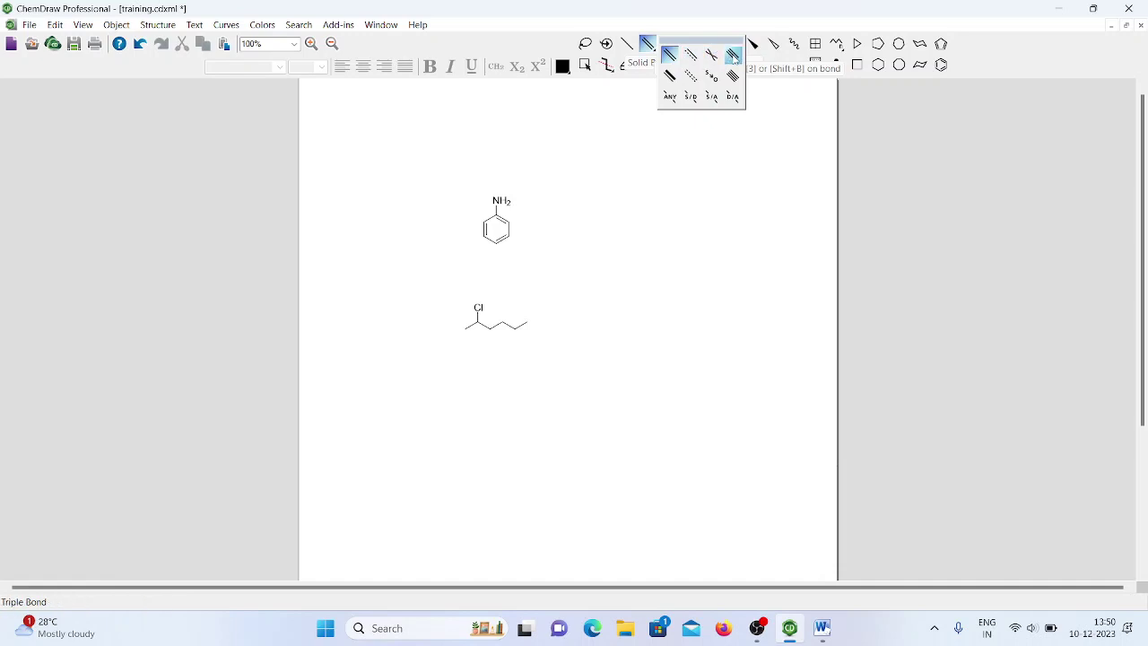
pyautogui.click(733, 55)
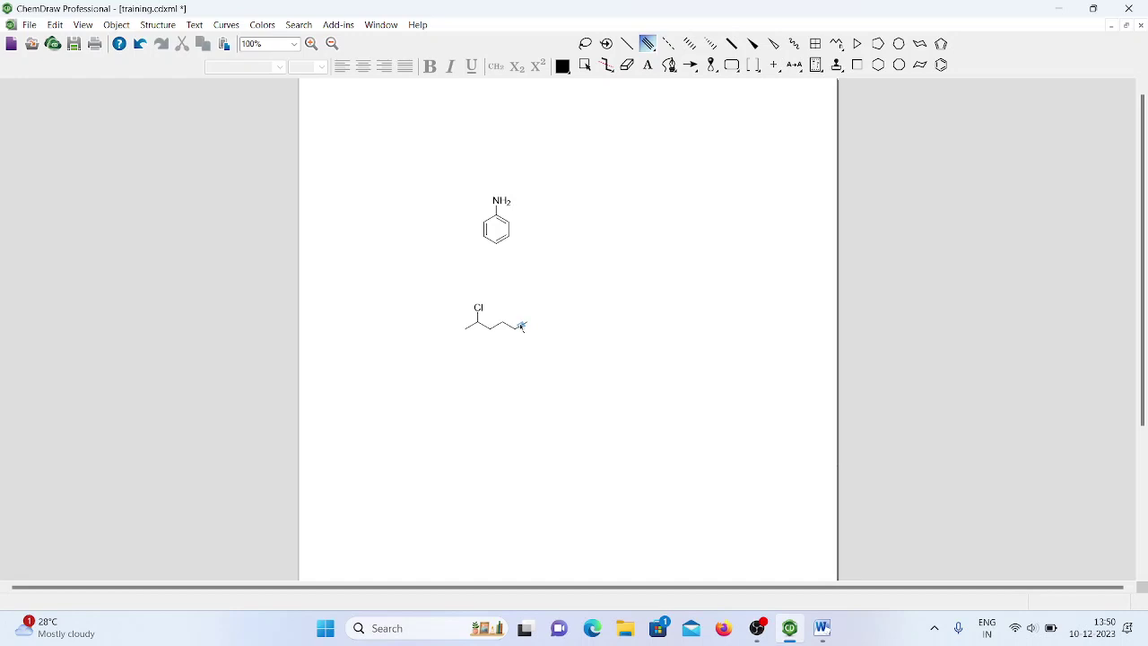
pyautogui.click(521, 326)
pyautogui.click(521, 326)
pyautogui.click(475, 323)
pyautogui.click(479, 319)
pyautogui.hotkey('ctrl', 'z')
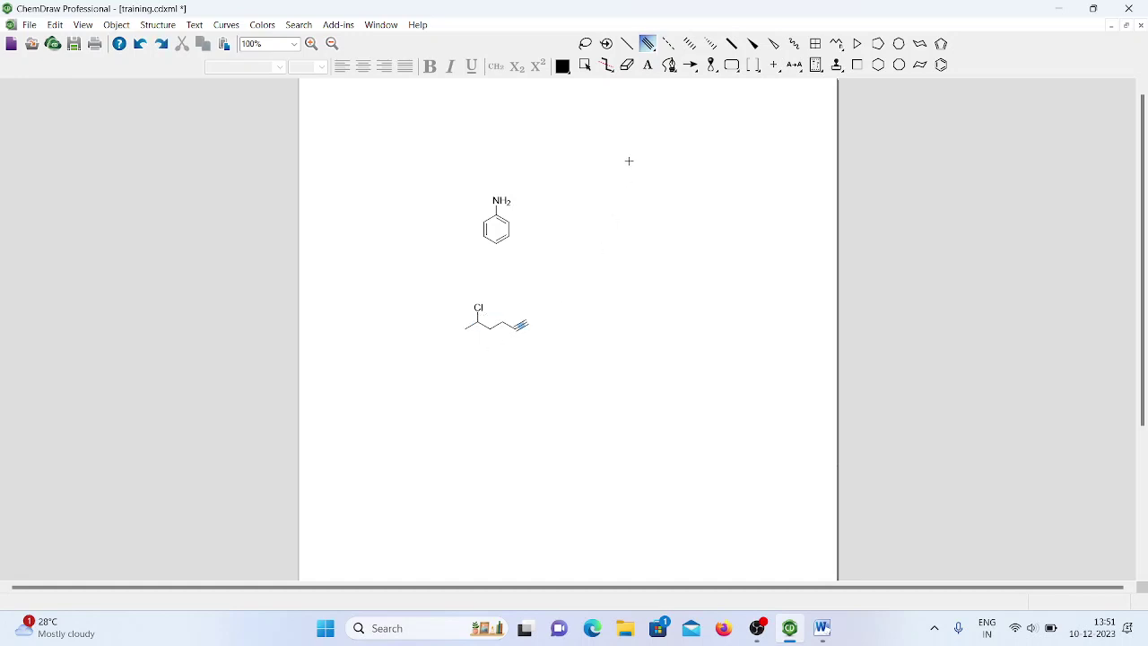
# - Add a solid bond labelled H on the Cl-bearing carbon of the chain
pyautogui.click(626, 43)
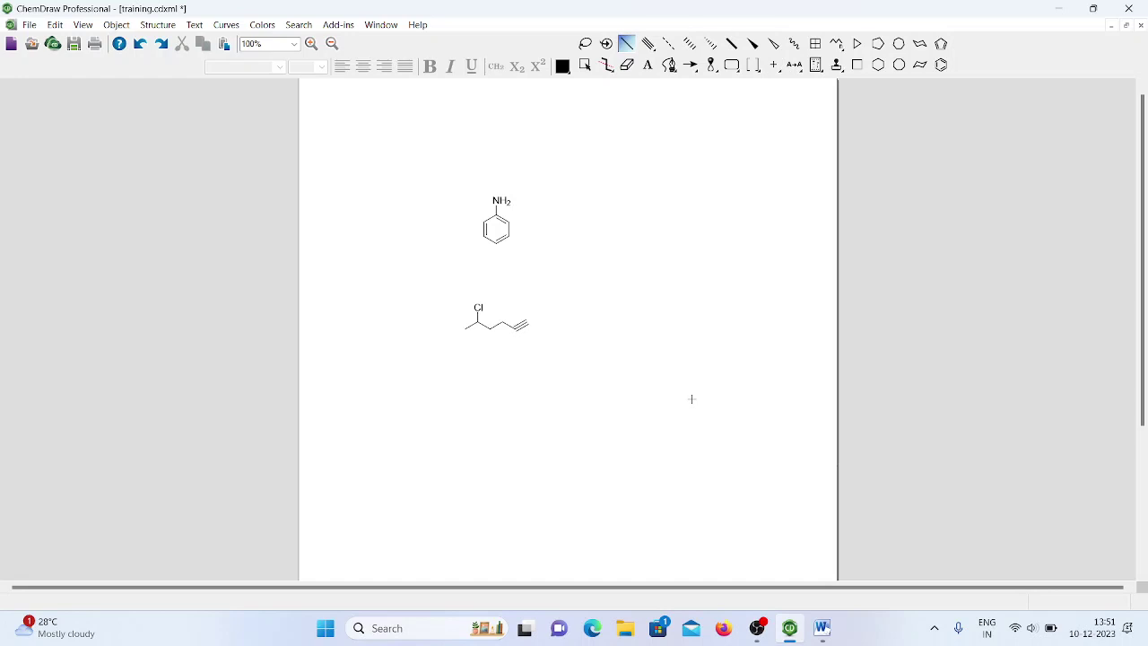
pyautogui.hotkey('ctrl', 'y')
pyautogui.doubleClick(492, 316)
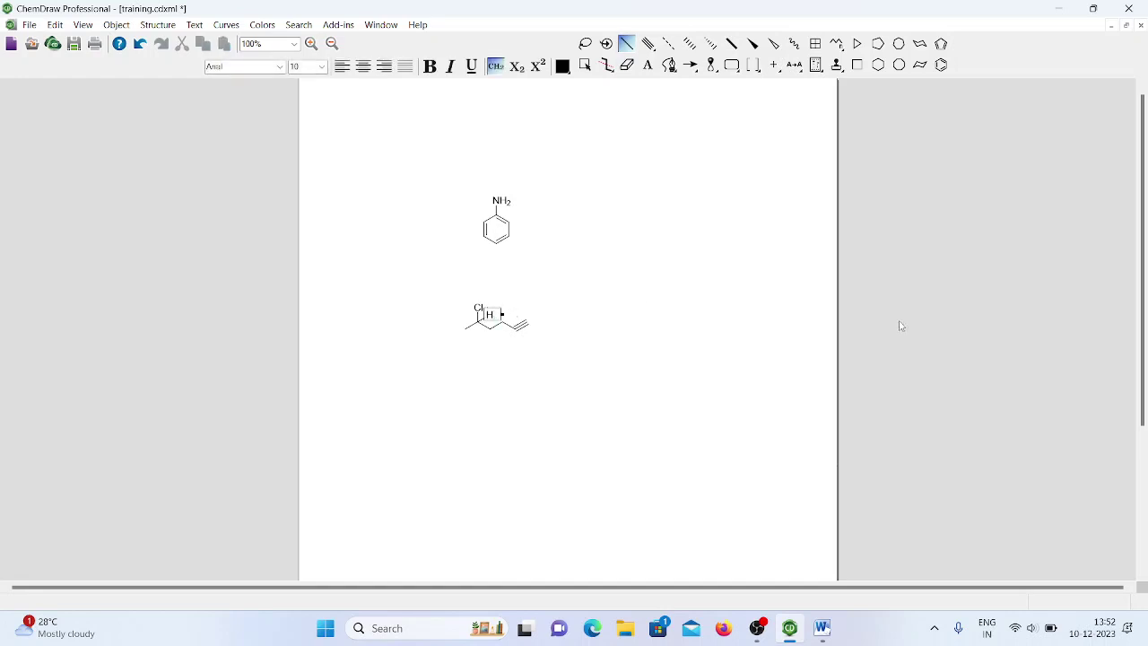
pyautogui.click(920, 353)
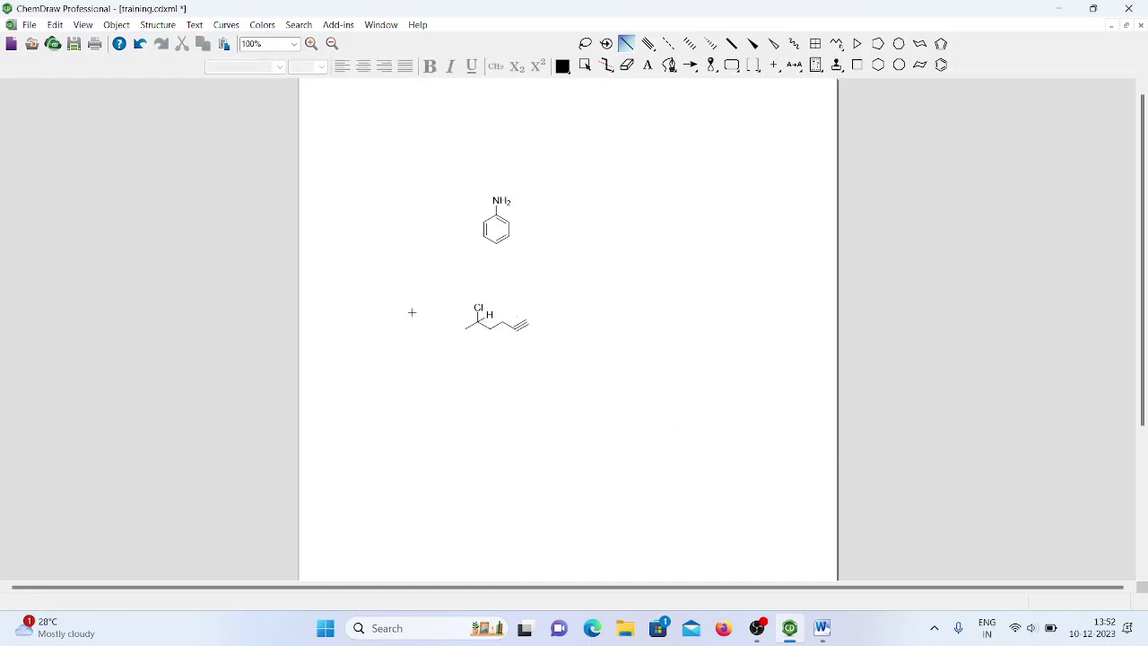
# - Try to place a separate copy of the chlorinated alkyne away from the original
pyautogui.click(606, 43)
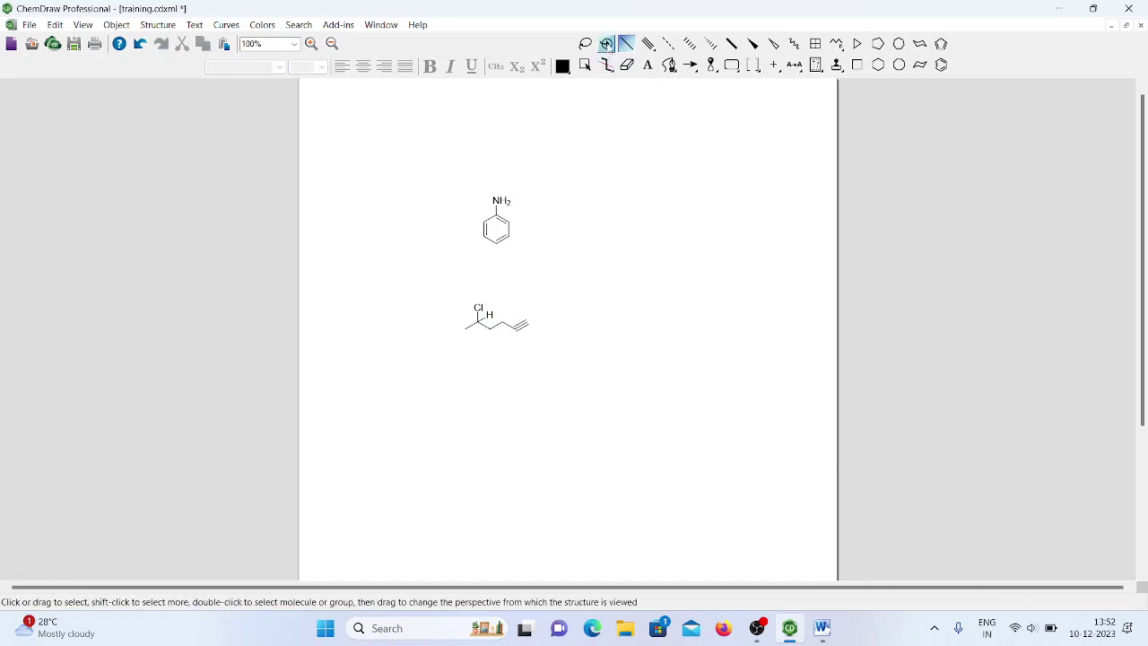
pyautogui.moveTo(537, 339); pyautogui.dragTo(667, 222)
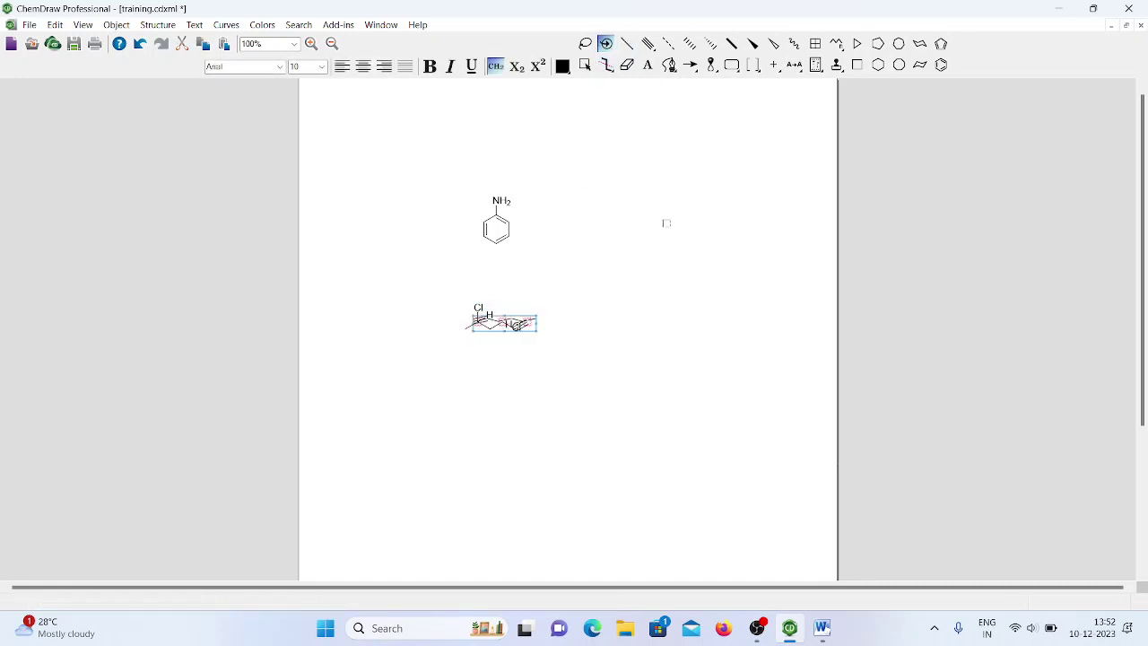
pyautogui.hotkey('ctrl', 'z')
pyautogui.moveTo(507, 320); pyautogui.dragTo(641, 243)
pyautogui.hotkey('ctrl', 'z')
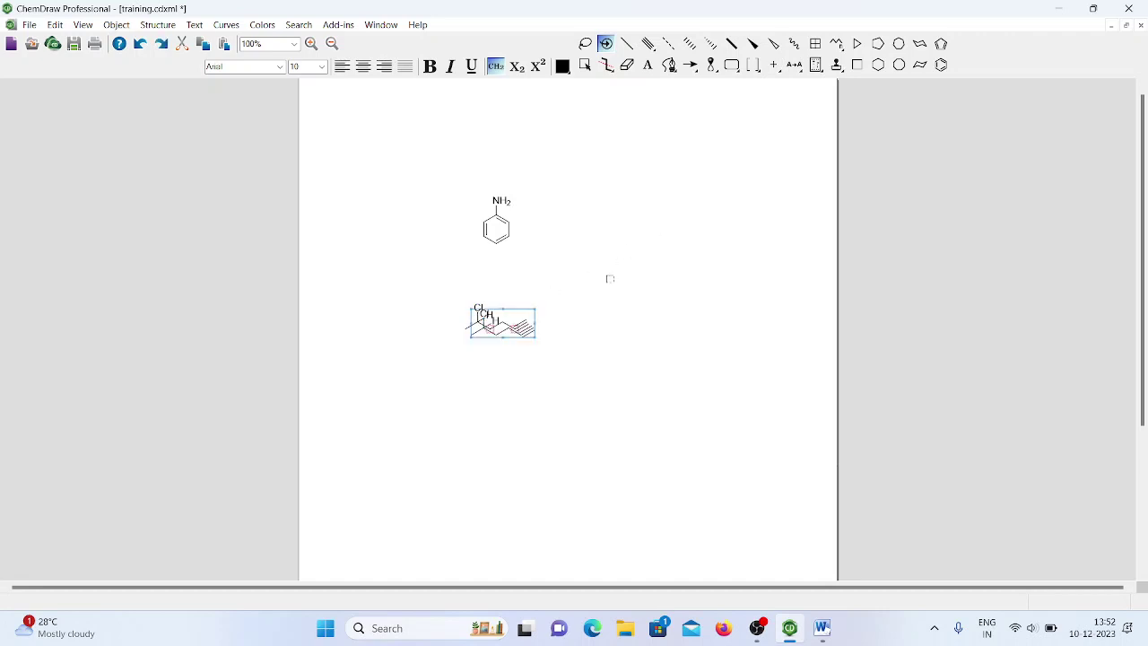
pyautogui.moveTo(511, 320); pyautogui.dragTo(512, 388)
pyautogui.hotkey('ctrl', 'z')
pyautogui.click(613, 447)
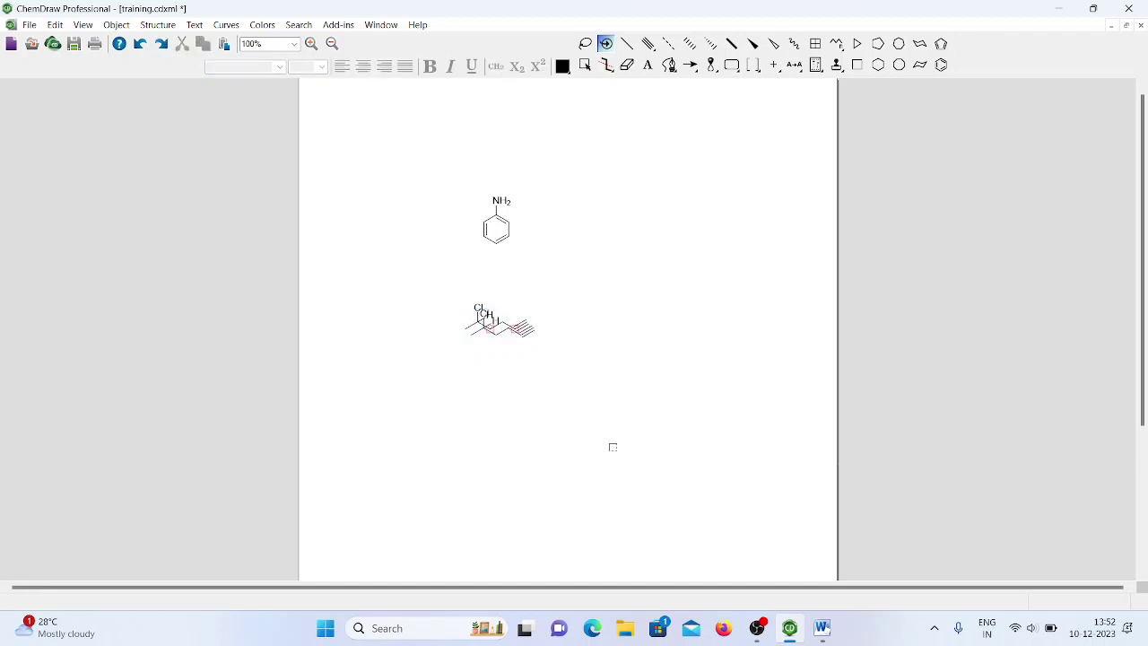
pyautogui.hotkey('ctrl', 'a')
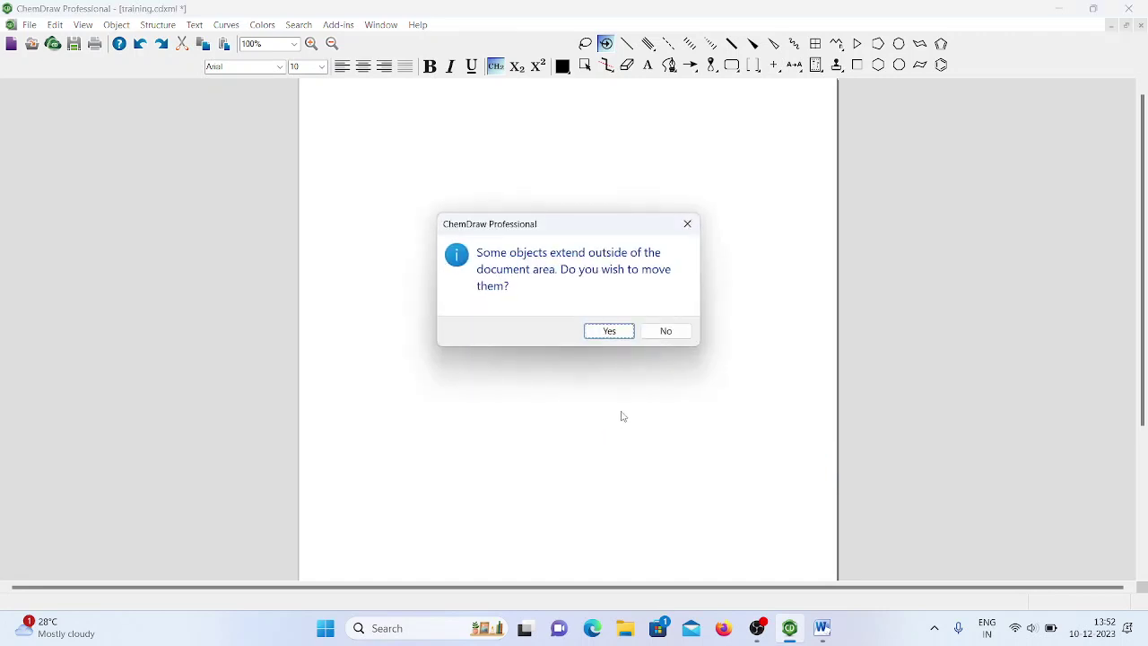
pyautogui.click(689, 225)
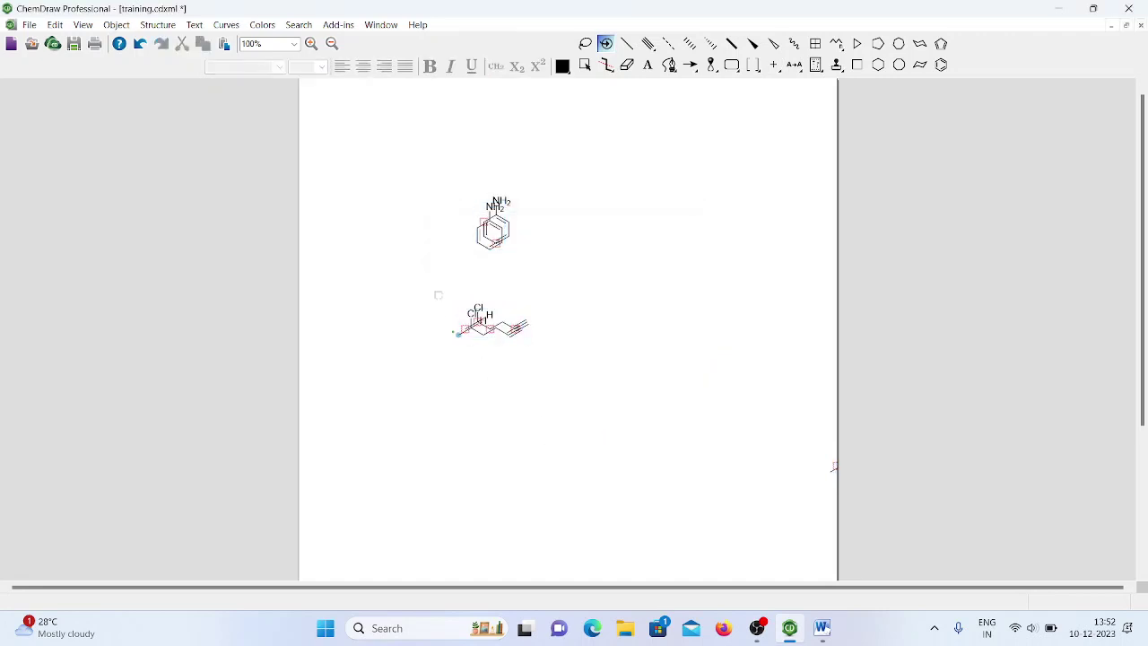
# - Select the chlorinated alkyne, duplicate it and nudge the copy downward until it sits clear below the original
pyautogui.moveTo(437, 294); pyautogui.dragTo(565, 384)
pyautogui.moveTo(500, 305); pyautogui.dragTo(507, 311)
pyautogui.press('Down')
pyautogui.press('Down')
pyautogui.press('Down')
pyautogui.press('Down')
pyautogui.press('Down')
pyautogui.press('Down')
pyautogui.press('Down')
pyautogui.press('Down')
pyautogui.press('Down')
pyautogui.press('Down')
pyautogui.press('Down')
pyautogui.press('Down')
pyautogui.press('Down')
pyautogui.press('Down')
pyautogui.press('Down')
pyautogui.press('Down')
pyautogui.press('Down')
pyautogui.press('Down')
pyautogui.press('Down')
pyautogui.press('Down')
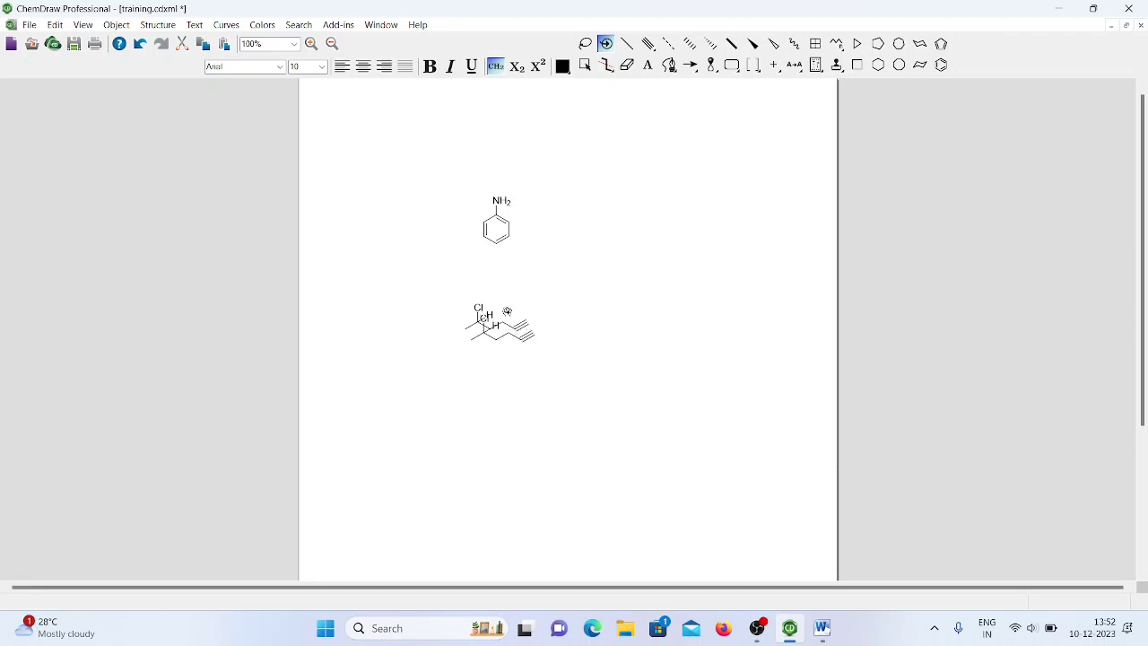
pyautogui.press('Down')
pyautogui.press('Down')
pyautogui.press('Down')
pyautogui.press('Down')
pyautogui.press('Down')
pyautogui.press('Down')
pyautogui.press('Down')
pyautogui.press('Down')
pyautogui.press('Down')
pyautogui.press('Down')
pyautogui.press('Down')
pyautogui.press('Down')
pyautogui.press('Down')
pyautogui.press('Down')
pyautogui.press('Down')
pyautogui.press('Down')
pyautogui.press('Down')
pyautogui.press('Down')
pyautogui.press('Down')
pyautogui.press('Down')
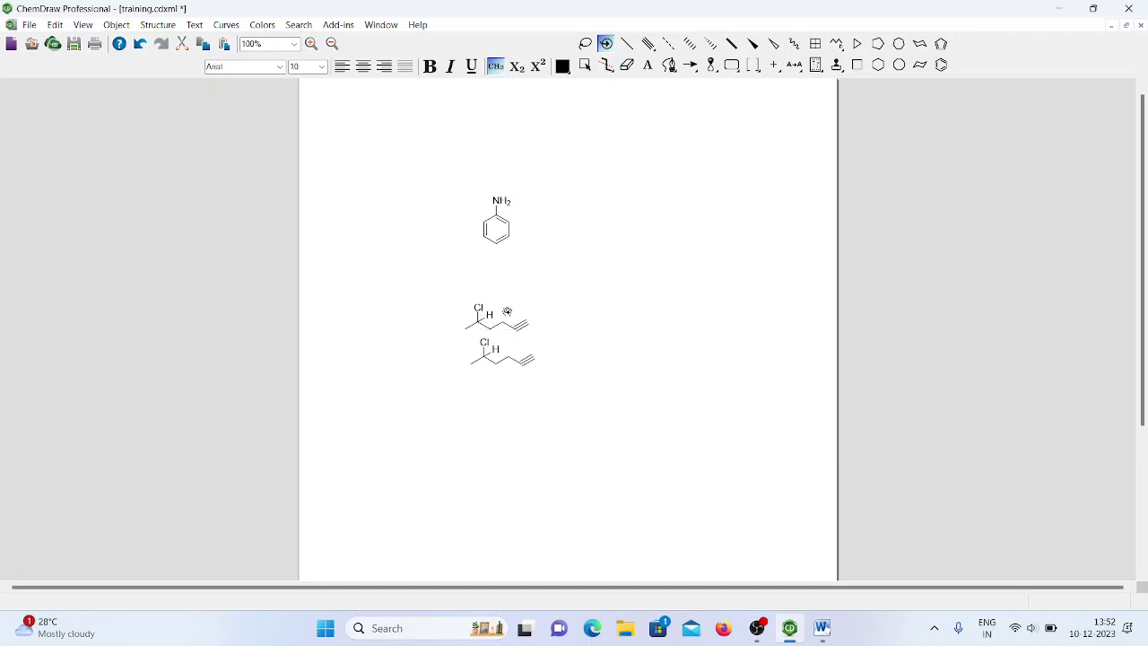
# - Nudge the duplicated chlorinated alkyne further down to widen the gap to the original, and deselect it
pyautogui.press('Down')
pyautogui.press('Down')
pyautogui.press('Down')
pyautogui.press('Down')
pyautogui.press('Down')
pyautogui.press('Down')
pyautogui.press('Down')
pyautogui.press('Down')
pyautogui.press('Down')
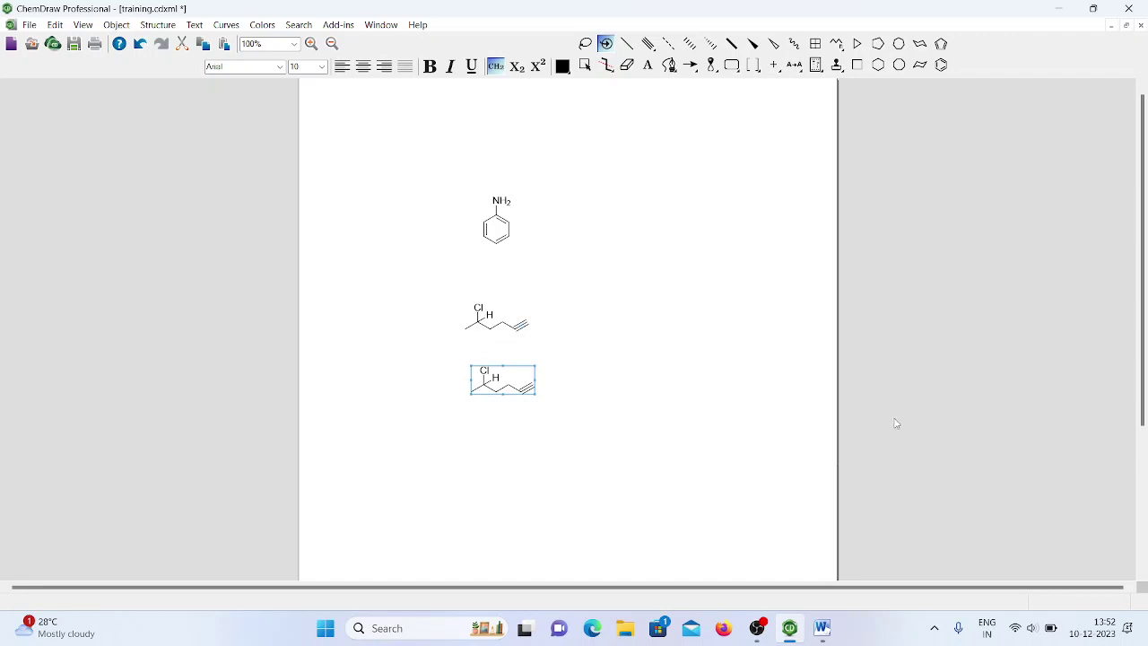
pyautogui.click(712, 430)
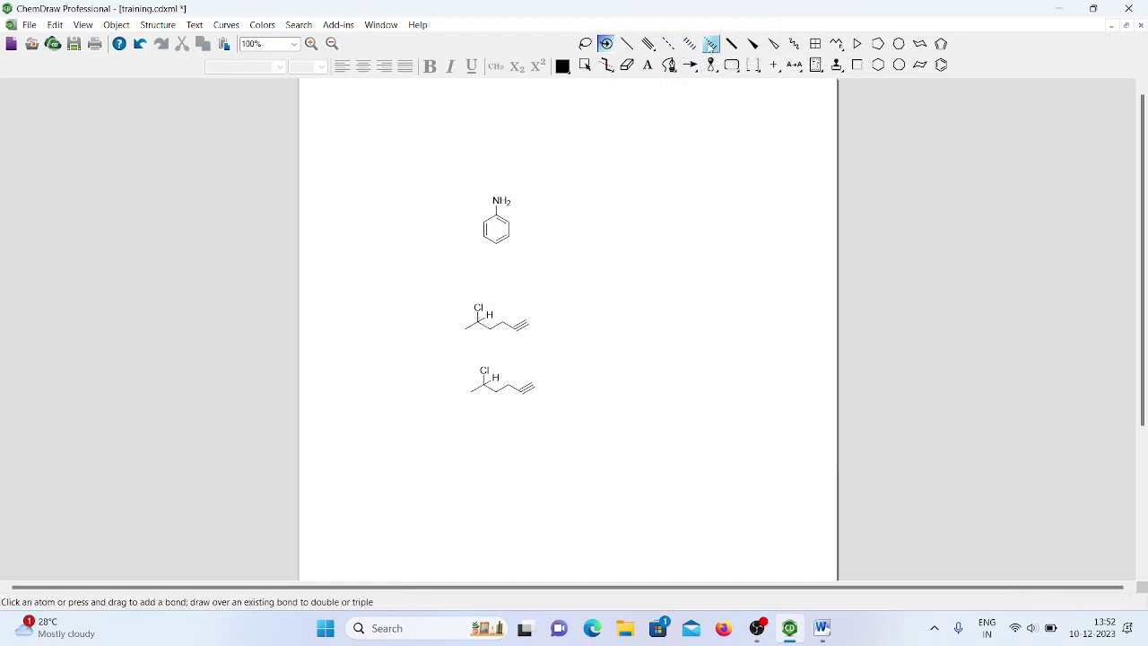
# - On the upper alkyne, make the bond to H a hashed wedge and the bond to Cl a solid wedge
pyautogui.click(711, 43)
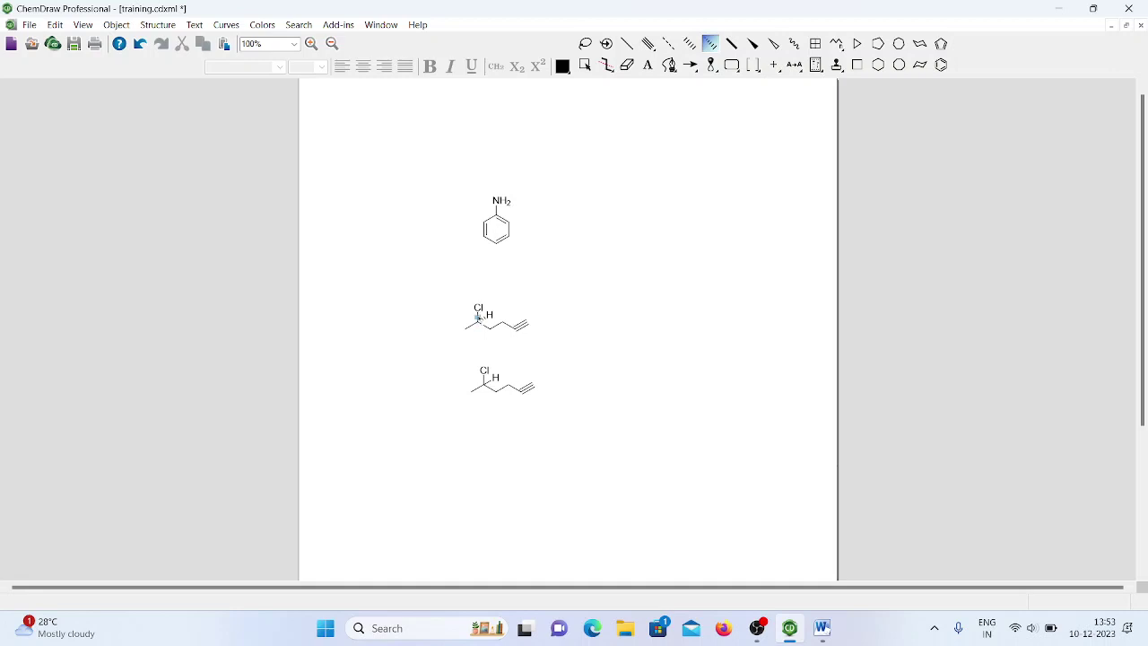
pyautogui.click(757, 49)
pyautogui.click(474, 323)
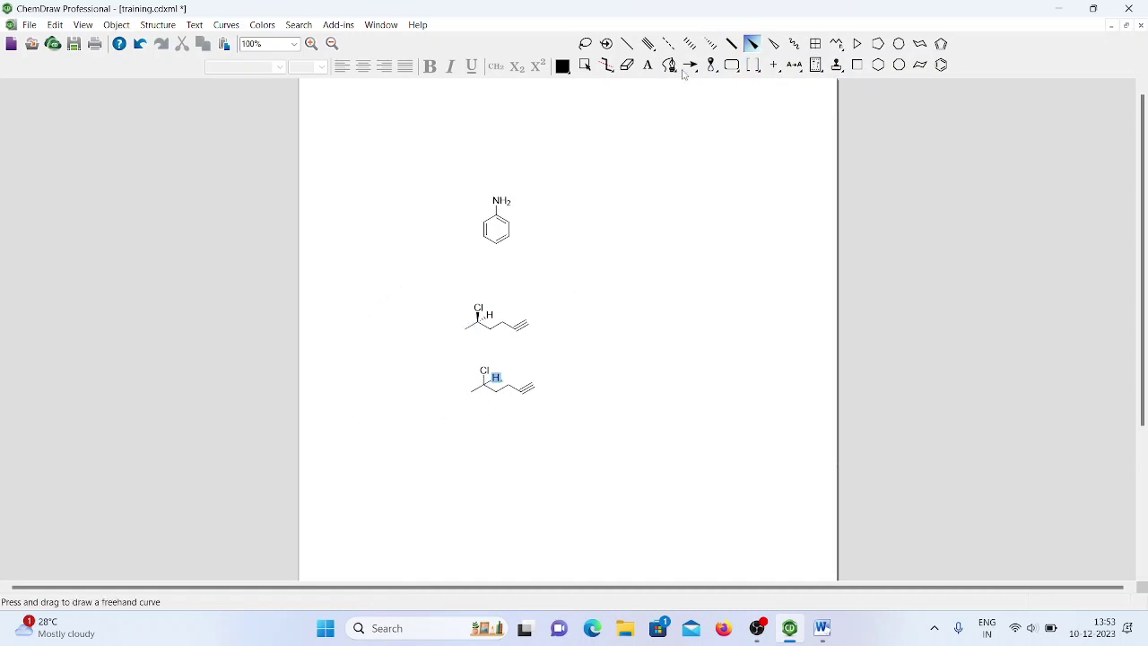
# - On the lower alkyne, make the bond to Cl a hashed wedge and the bond to H a solid wedge
pyautogui.click(709, 43)
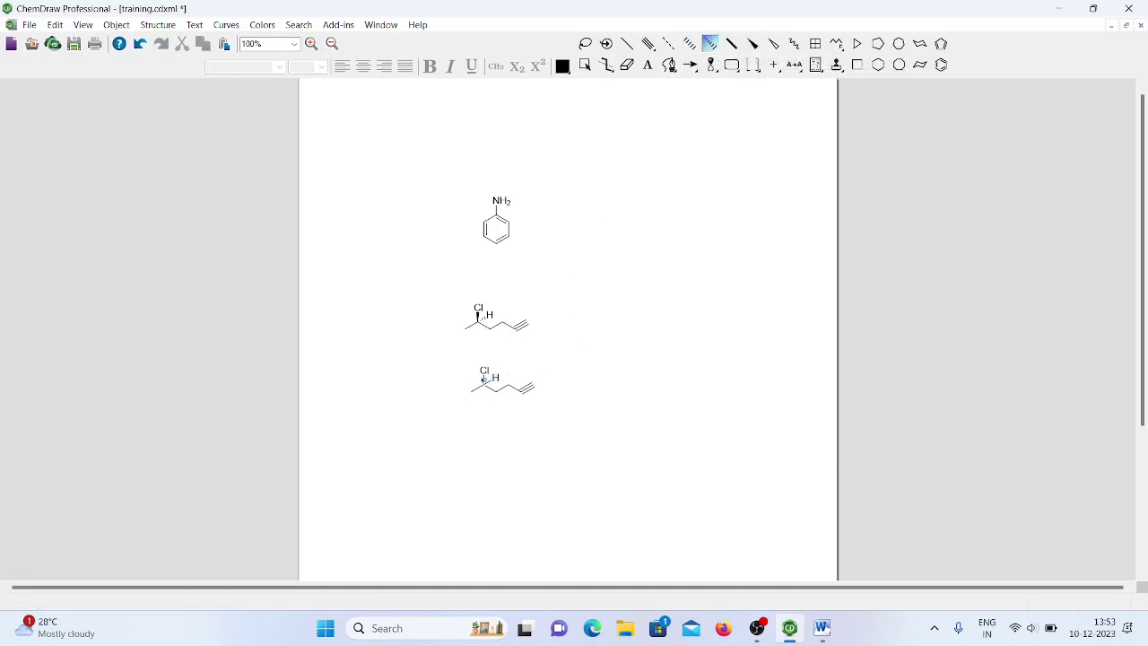
pyautogui.click(751, 43)
pyautogui.click(489, 381)
# - Select both chlorinated alkynes and apply Clean Up Structure to them
pyautogui.click(627, 65)
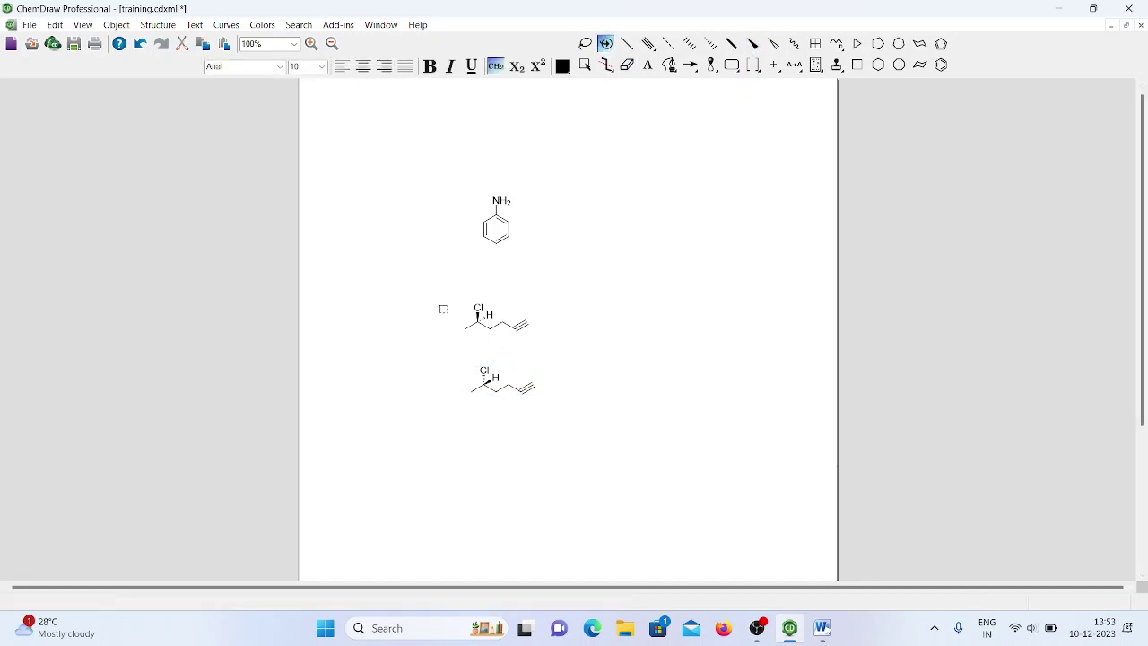
pyautogui.moveTo(410, 274); pyautogui.dragTo(587, 439)
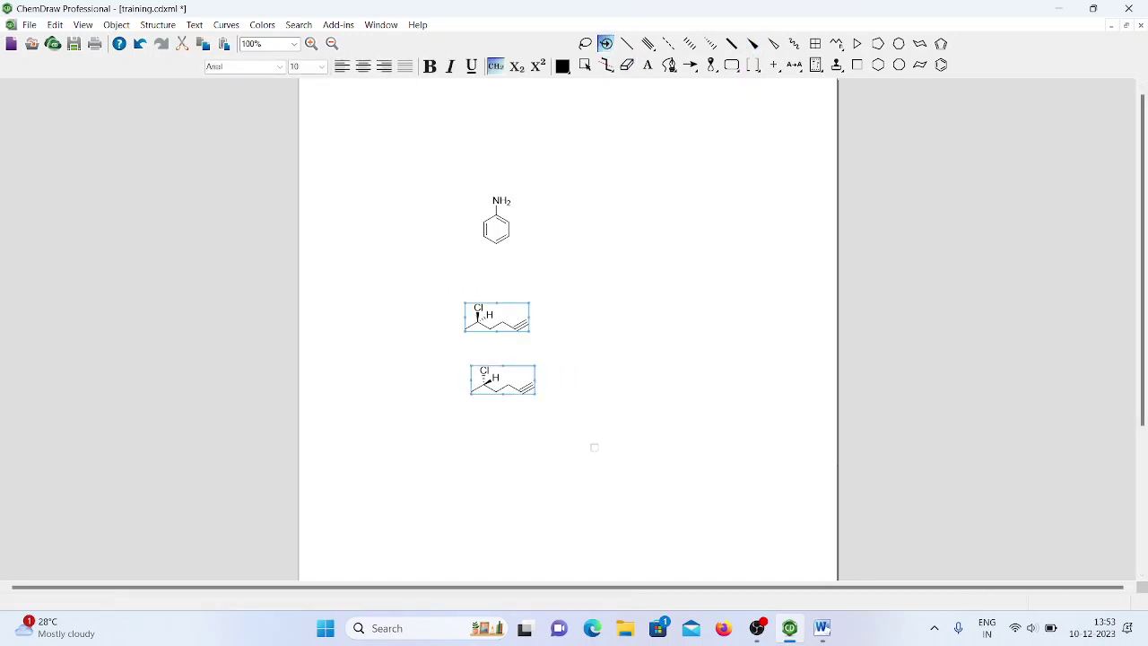
pyautogui.click(153, 25)
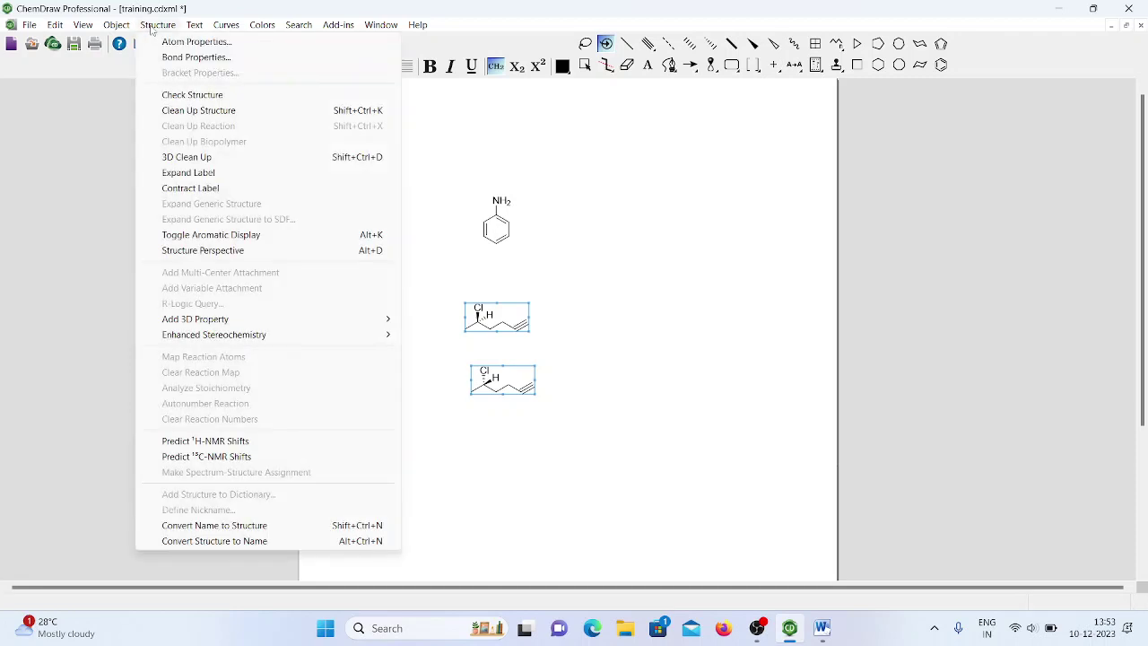
pyautogui.click(219, 112)
pyautogui.click(705, 407)
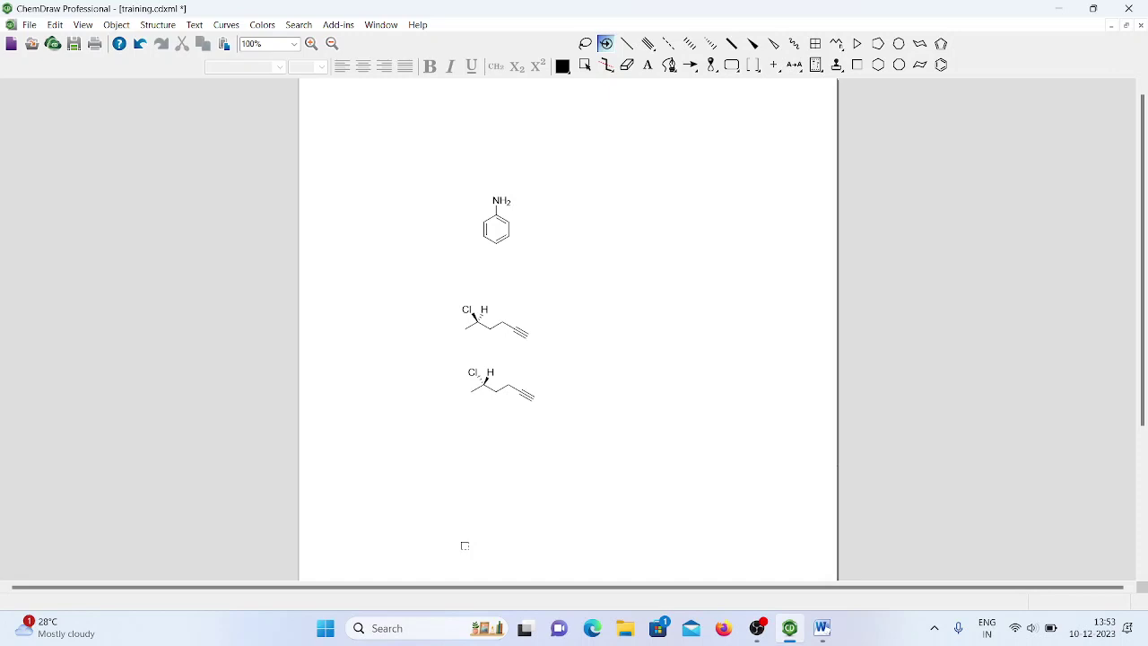
# - Reselect the cleaned alkynes and apply Clean Up Structure again to the lower one
pyautogui.moveTo(400, 268); pyautogui.dragTo(609, 479)
pyautogui.click(158, 25)
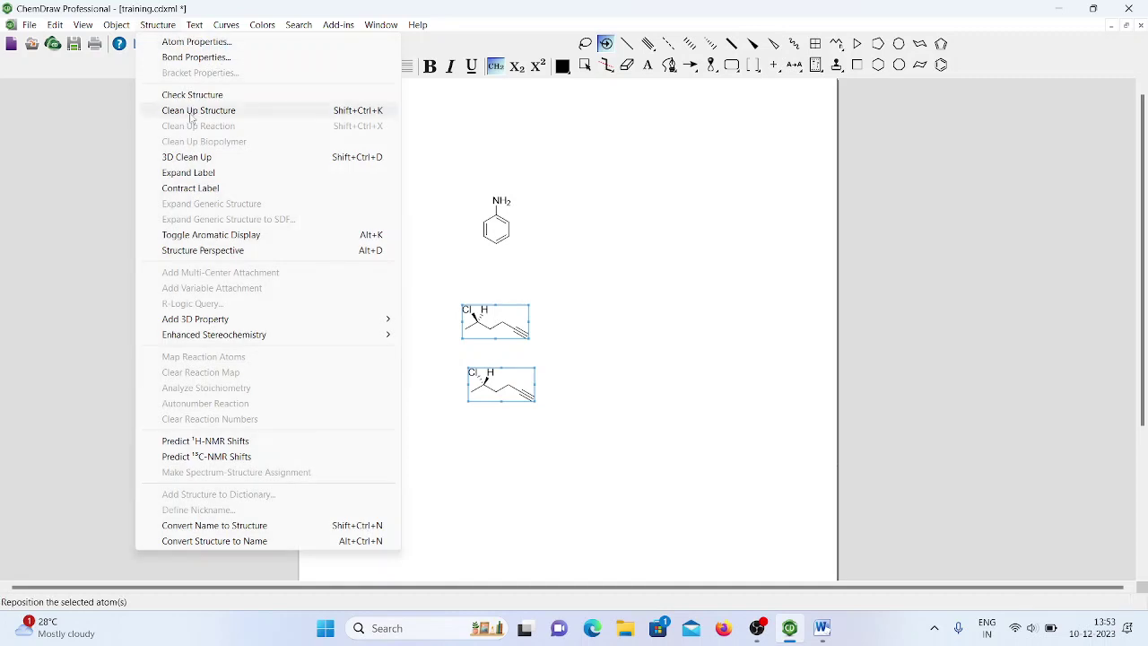
pyautogui.click(732, 355)
pyautogui.click(735, 354)
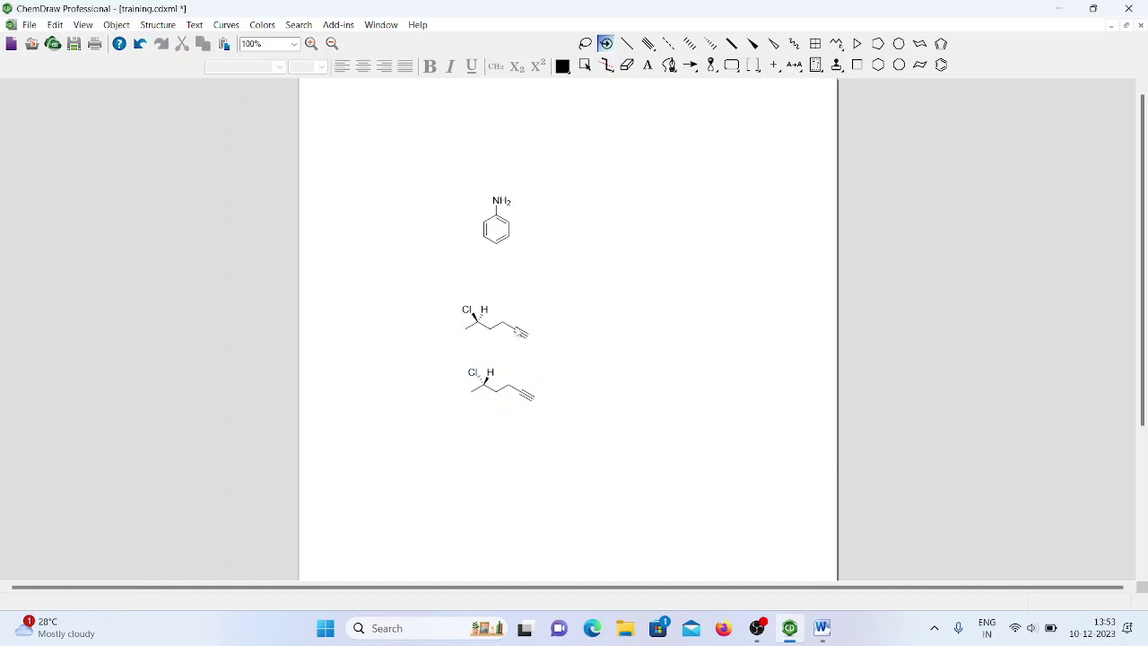
pyautogui.moveTo(451, 358); pyautogui.dragTo(576, 481)
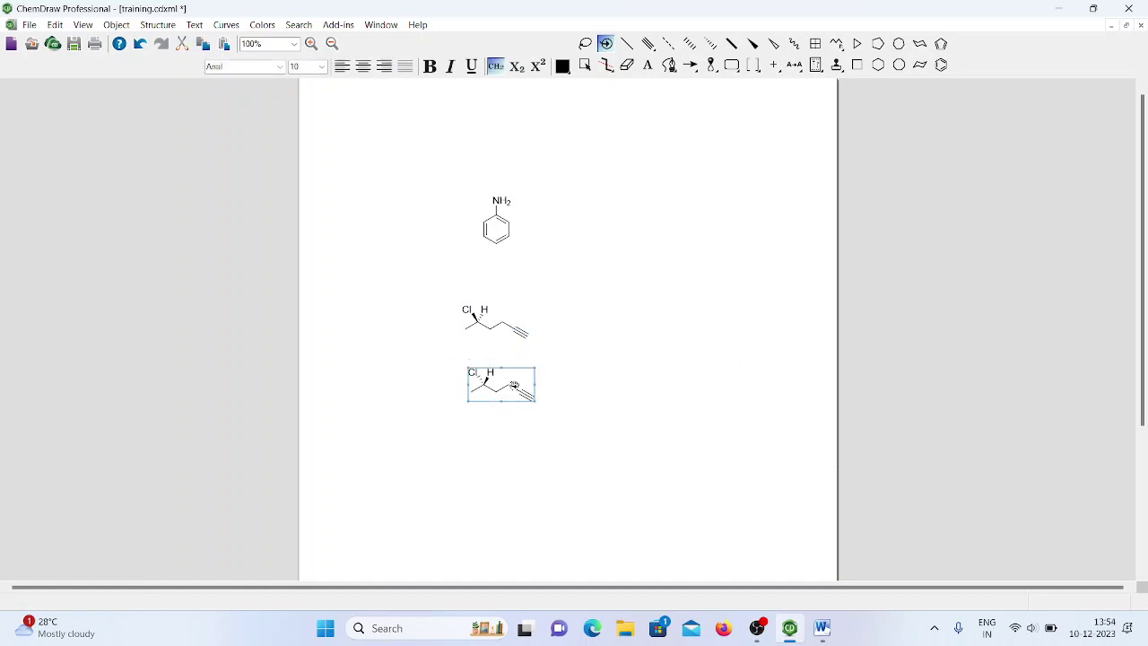
pyautogui.click(156, 26)
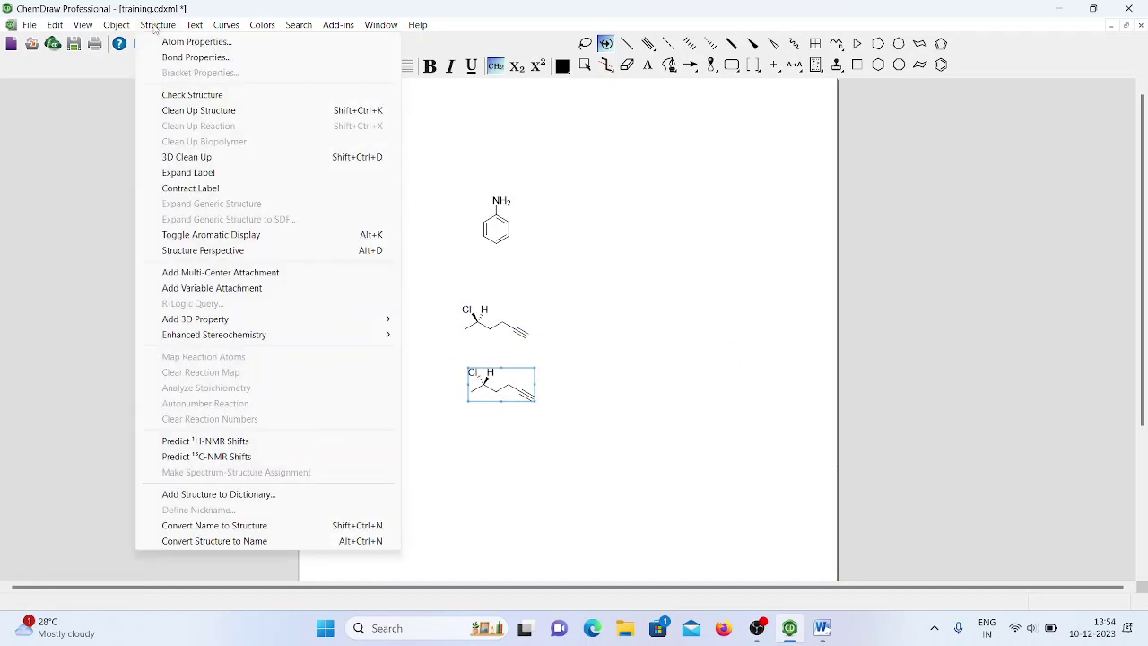
pyautogui.click(199, 110)
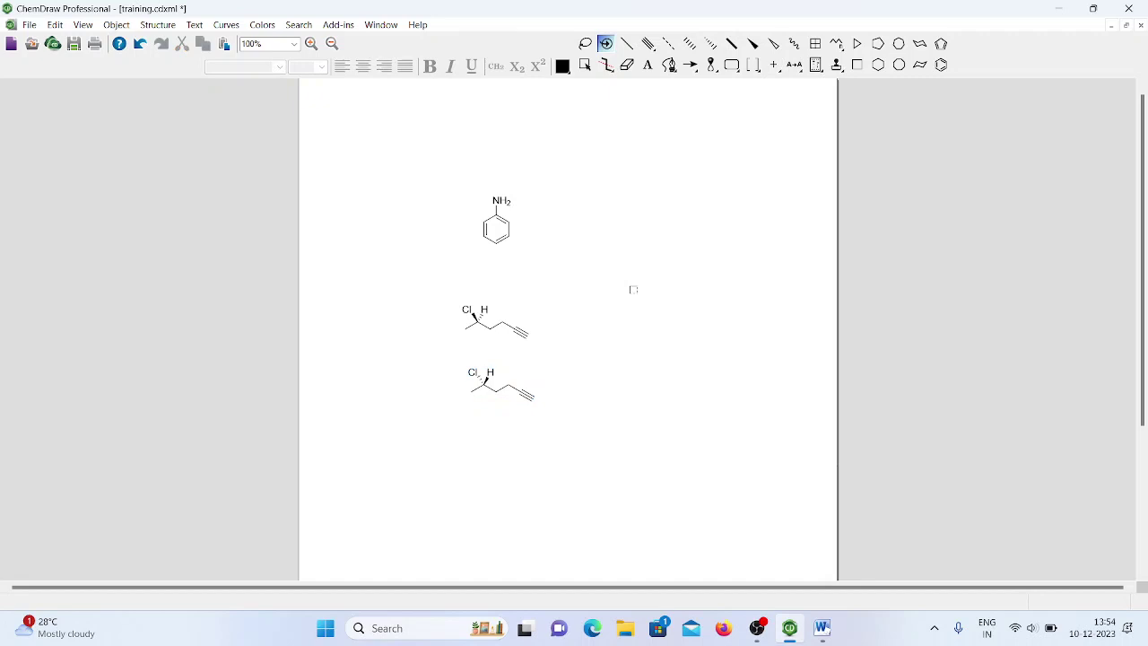
pyautogui.moveTo(442, 359); pyautogui.dragTo(598, 439)
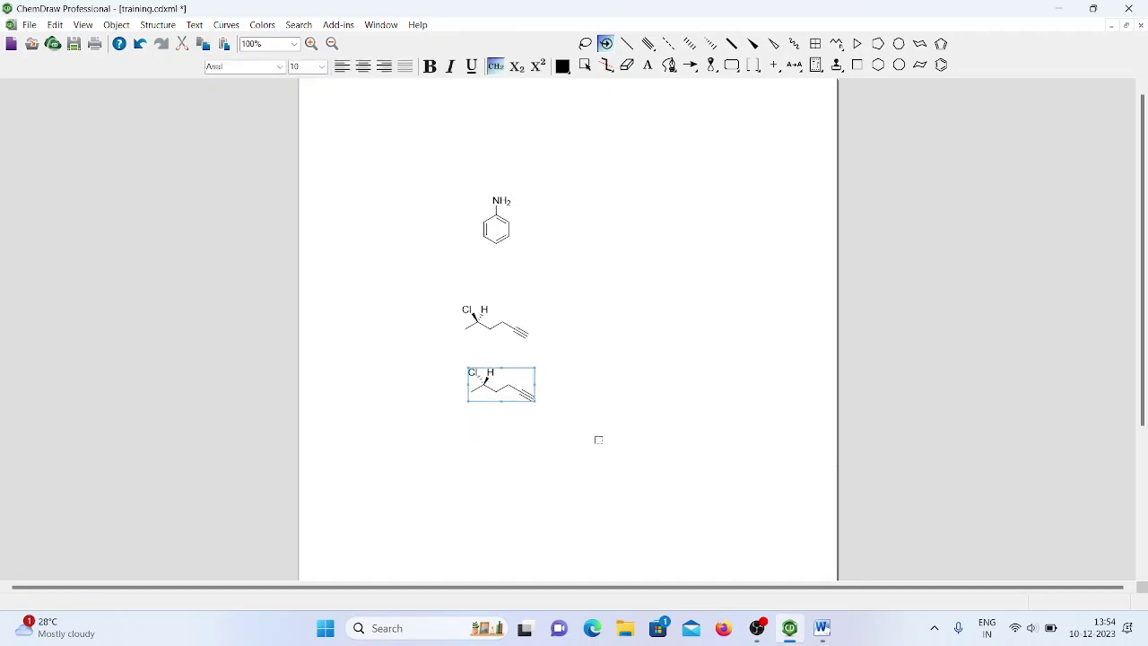
pyautogui.click(156, 25)
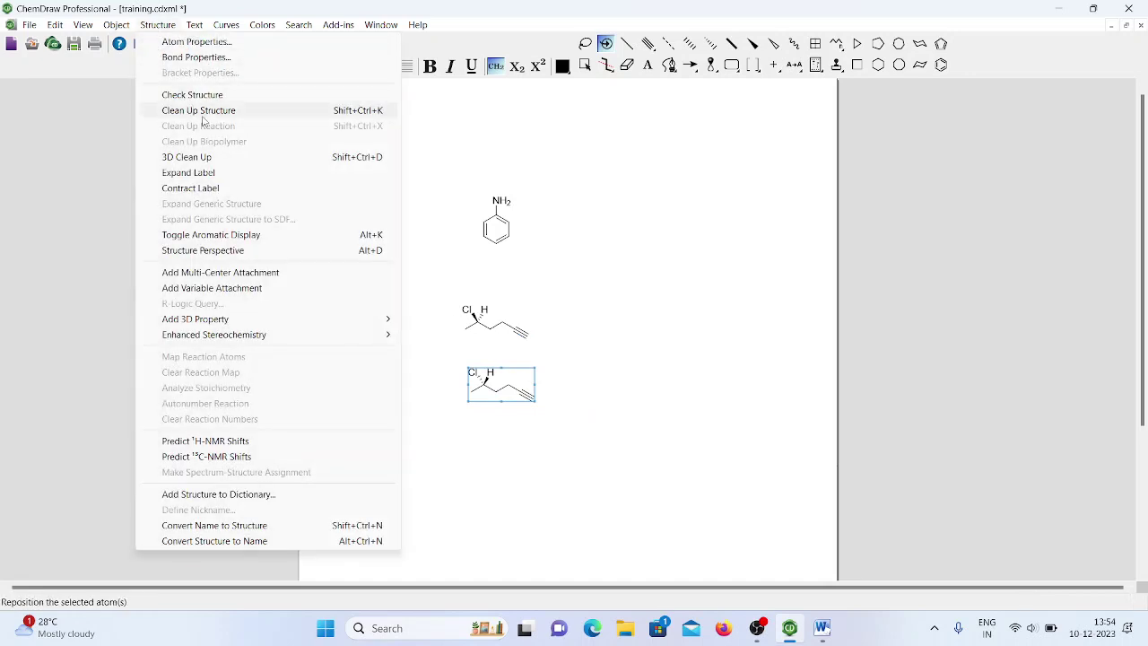
pyautogui.click(673, 301)
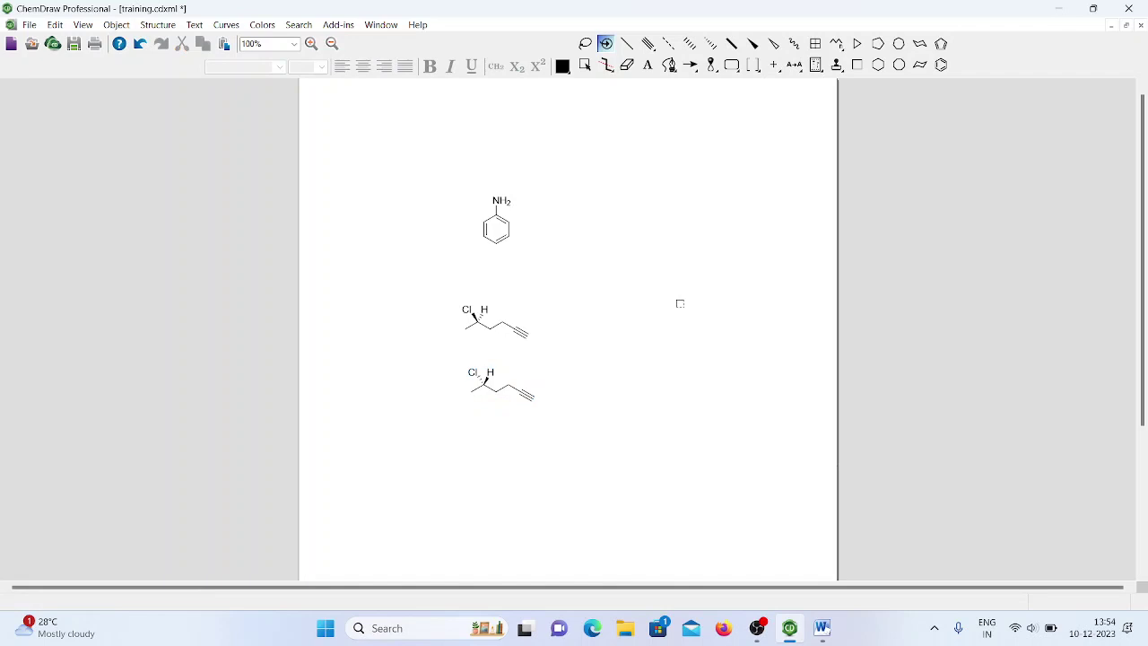
# - Duplicate the lower chlorinated alkyne and nudge the copy downward until it sits clear below as a third structure
pyautogui.moveTo(437, 363); pyautogui.dragTo(612, 445)
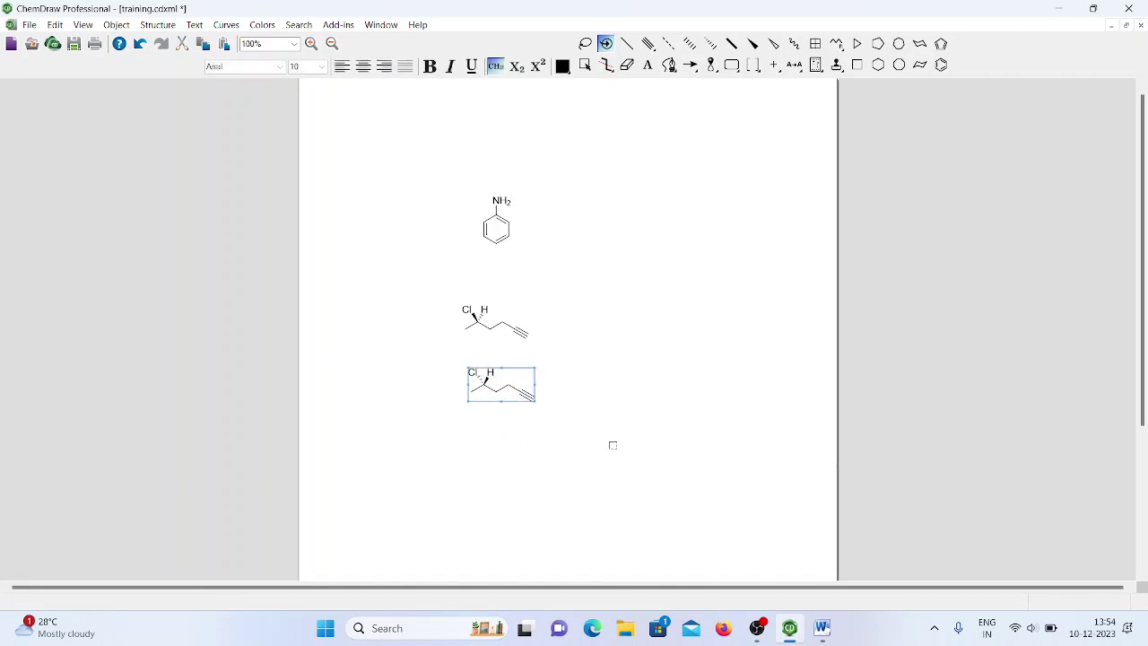
pyautogui.hotkey('ctrl', 'shift', 'h')
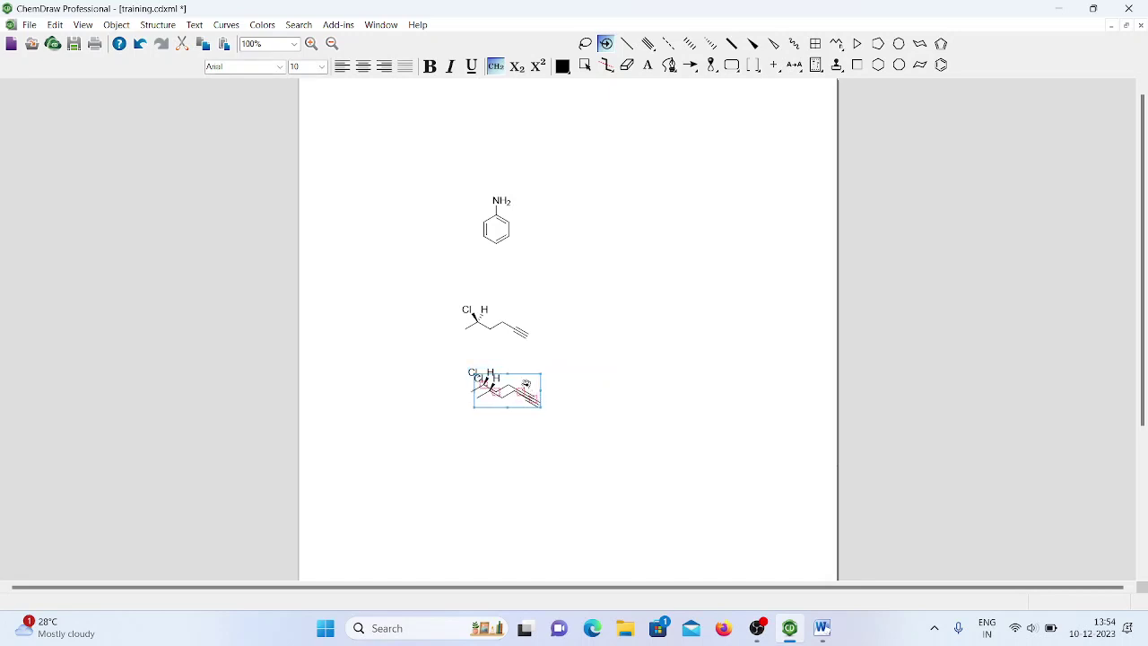
pyautogui.hotkey('ctrl', 'z')
pyautogui.press('Down')
pyautogui.press('Down')
pyautogui.press('Down')
pyautogui.press('Down')
pyautogui.press('Down')
pyautogui.press('Down')
pyautogui.press('Down')
pyautogui.press('Down')
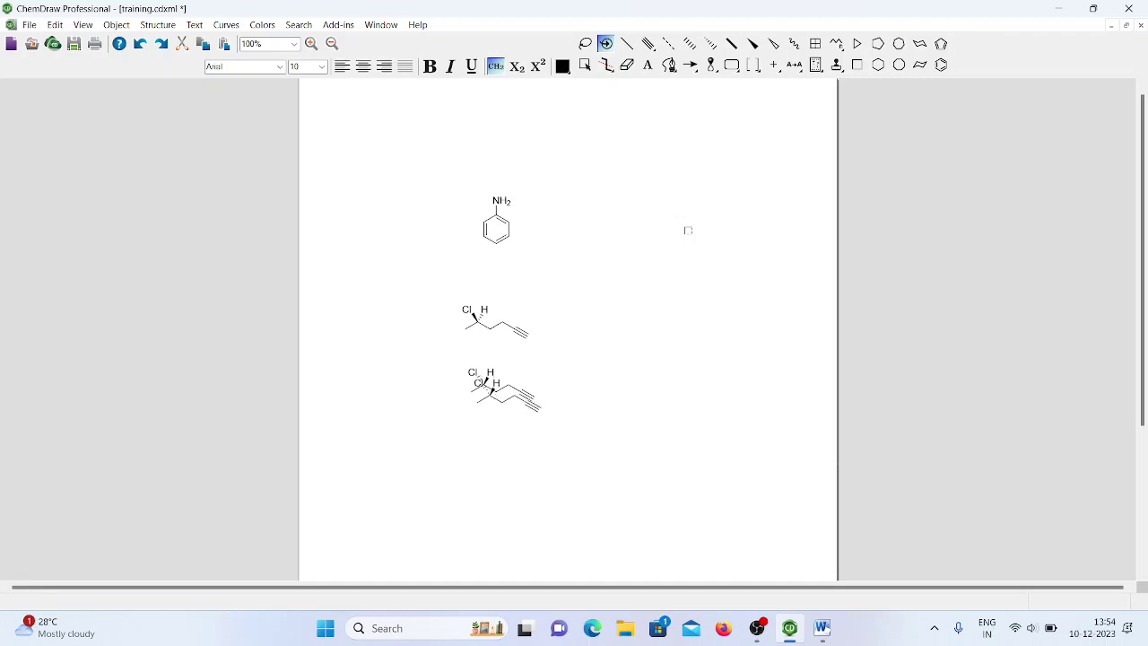
pyautogui.press('Down')
pyautogui.press('Down')
pyautogui.press('Down')
pyautogui.press('Down')
pyautogui.press('Down')
pyautogui.press('Down')
pyautogui.press('Down')
pyautogui.press('Down')
pyautogui.press('Down')
pyautogui.press('Down')
pyautogui.press('Down')
pyautogui.press('Down')
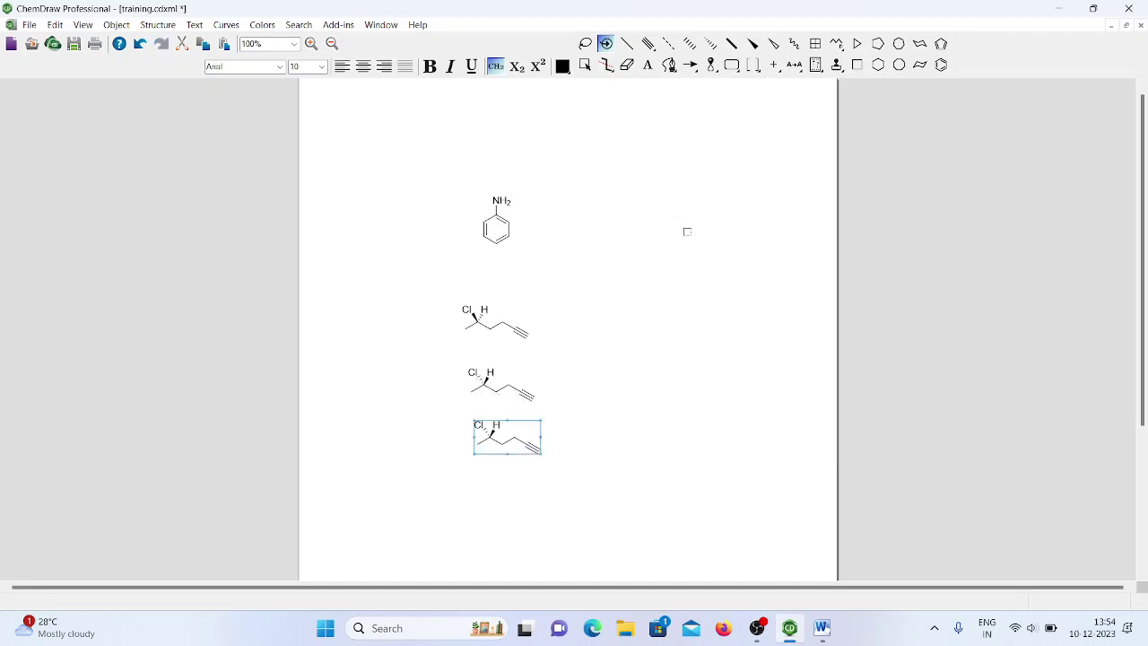
pyautogui.click(688, 230)
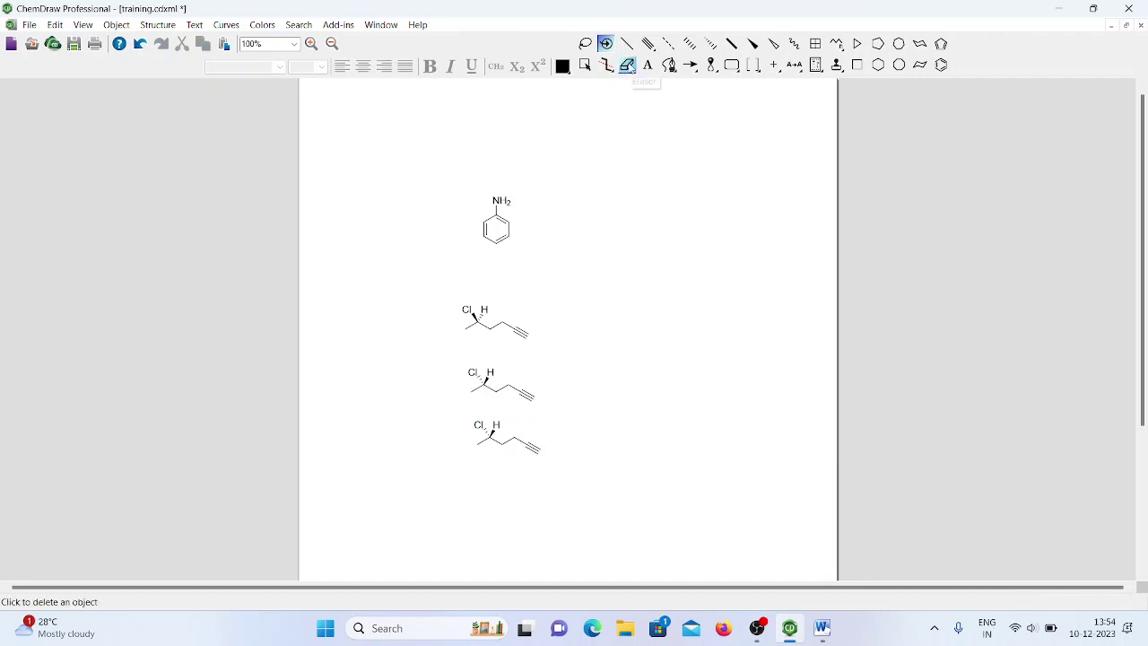
# - On the third alkyne, turn the wedged bonds at the Cl-bearing carbon into plain solid bonds and erase the H
pyautogui.click(629, 44)
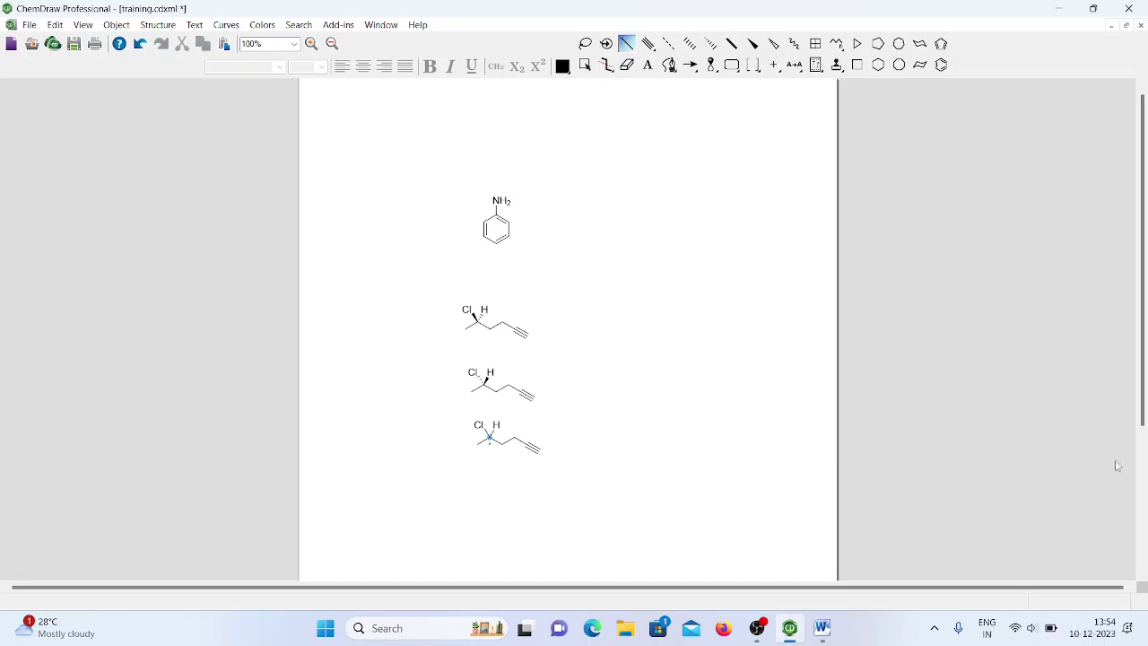
pyautogui.click(625, 74)
pyautogui.click(495, 425)
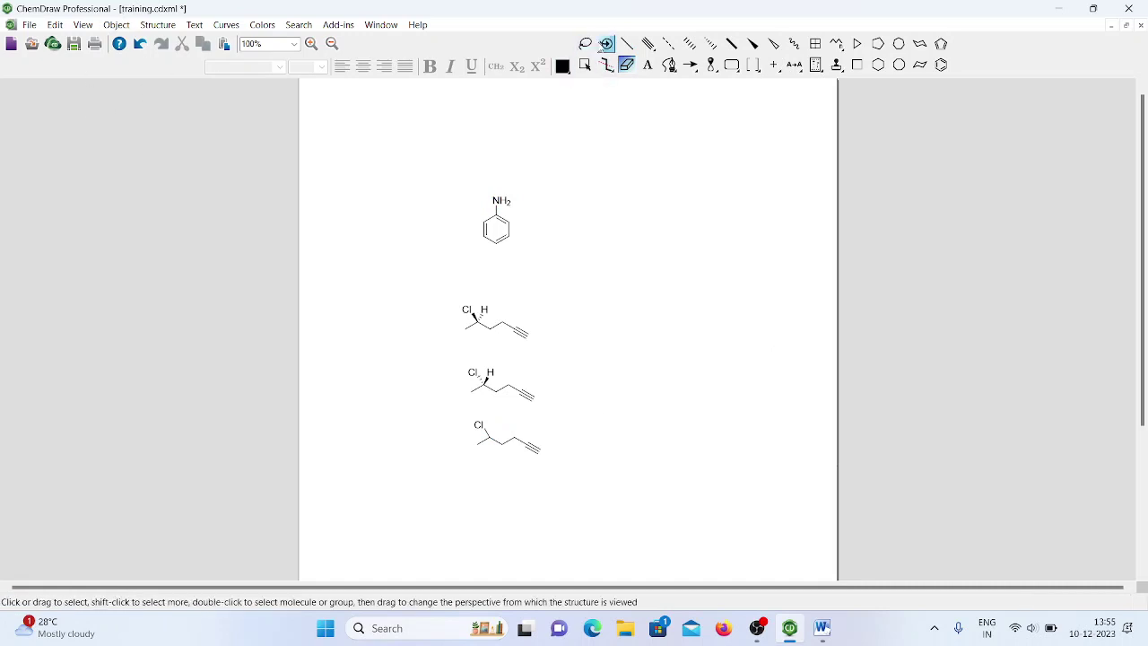
# - Apply Clean Up Structure to the third alkyne and change its bond to Cl into a wavy bond
pyautogui.click(606, 44)
pyautogui.click(158, 24)
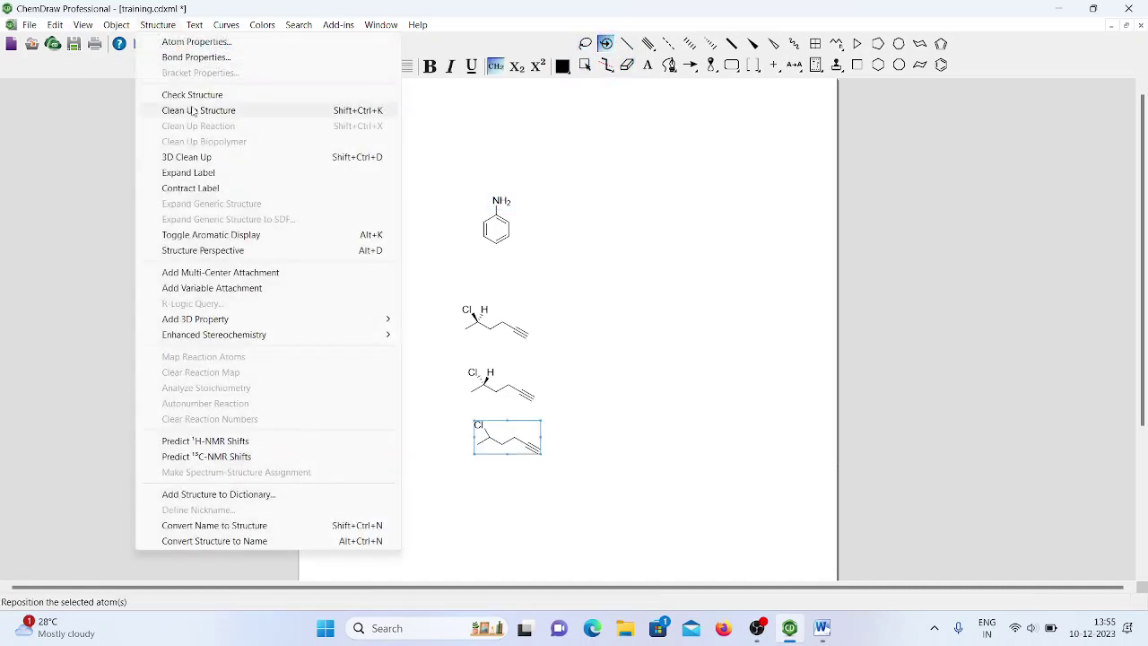
pyautogui.click(192, 110)
pyautogui.click(628, 453)
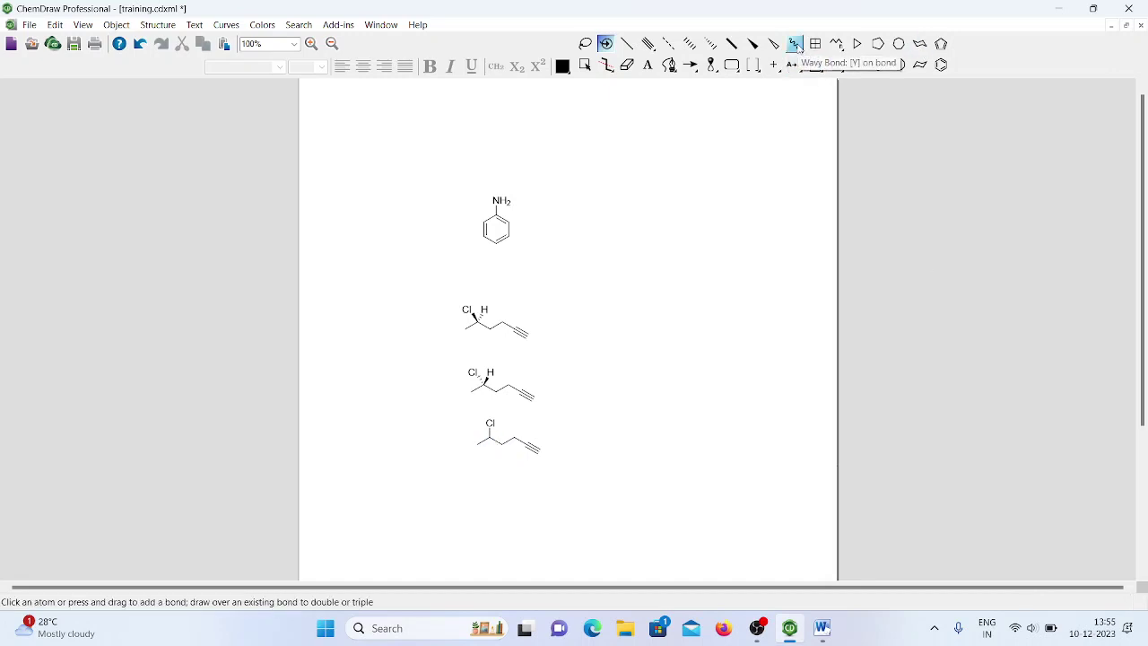
pyautogui.click(795, 44)
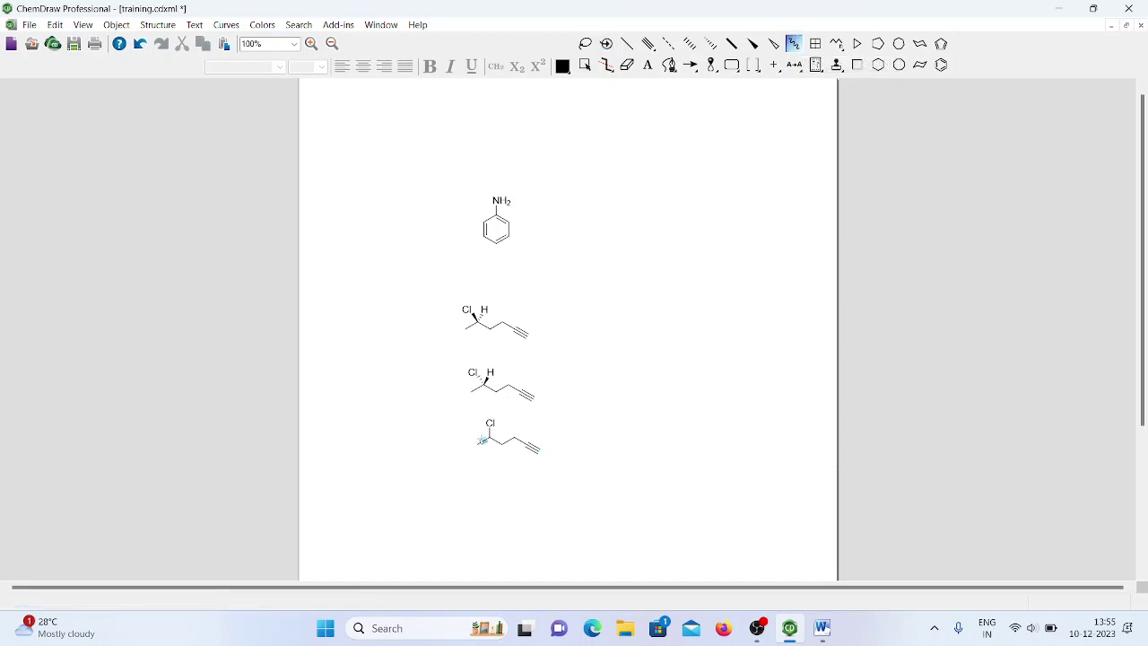
pyautogui.click(489, 434)
# - Draw five two-by-two tables of different sizes in the empty areas around the structures with the Table tool
pyautogui.click(816, 44)
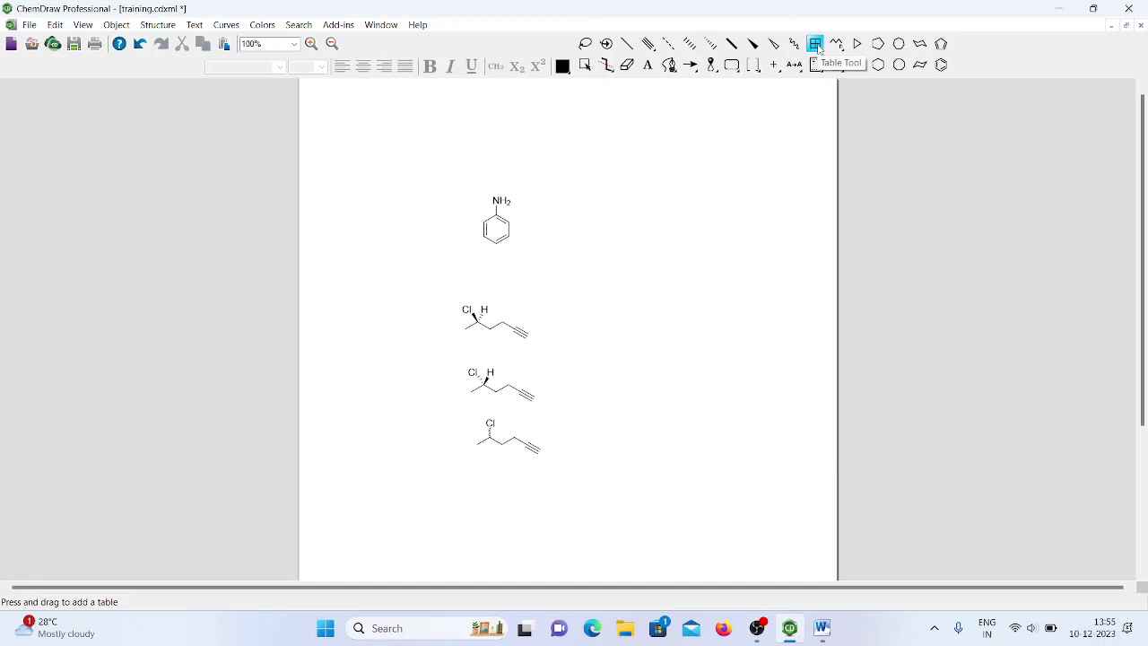
pyautogui.moveTo(590, 222); pyautogui.dragTo(782, 294)
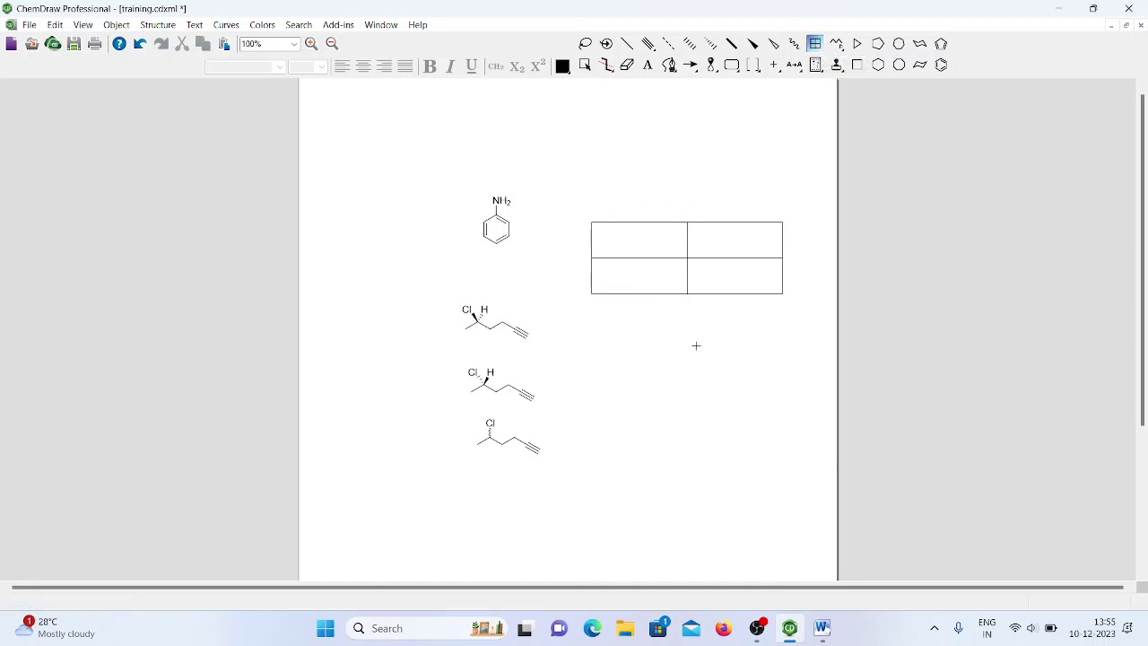
pyautogui.moveTo(602, 365); pyautogui.dragTo(765, 491)
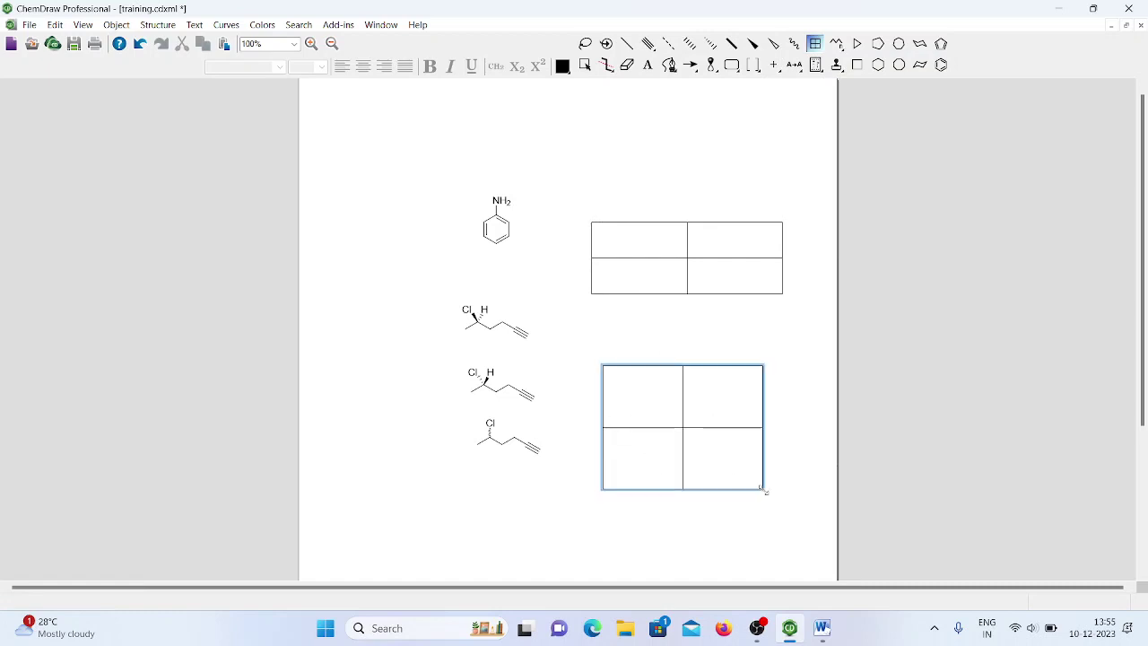
pyautogui.moveTo(520, 138); pyautogui.dragTo(637, 195)
pyautogui.moveTo(337, 126); pyautogui.dragTo(416, 214)
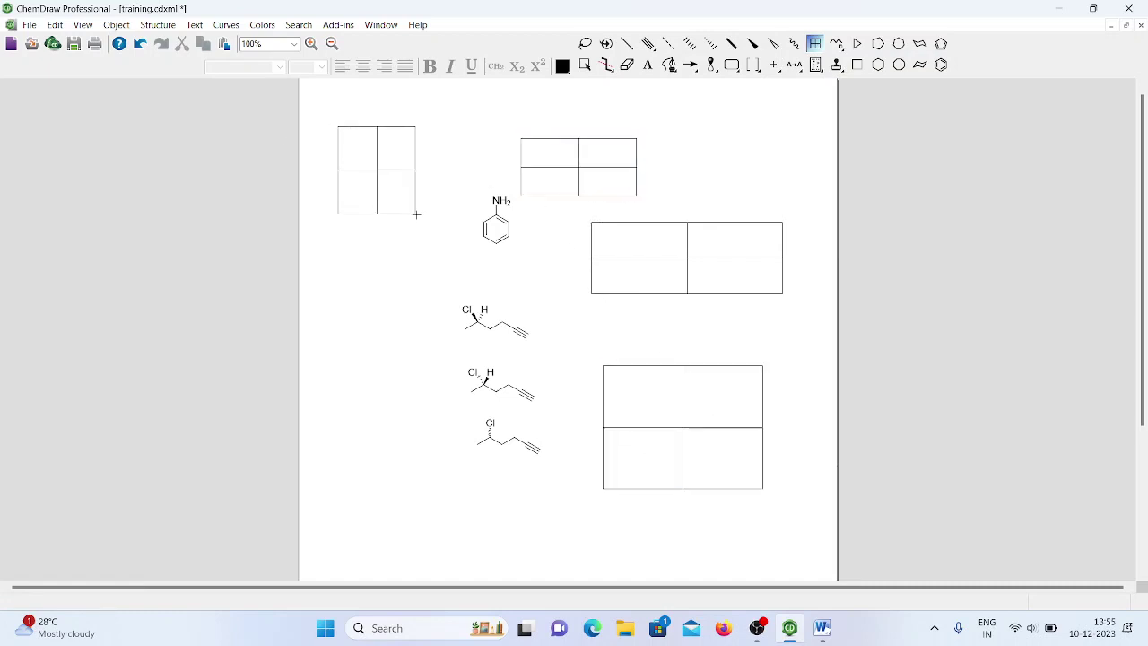
pyautogui.moveTo(360, 333); pyautogui.dragTo(428, 439)
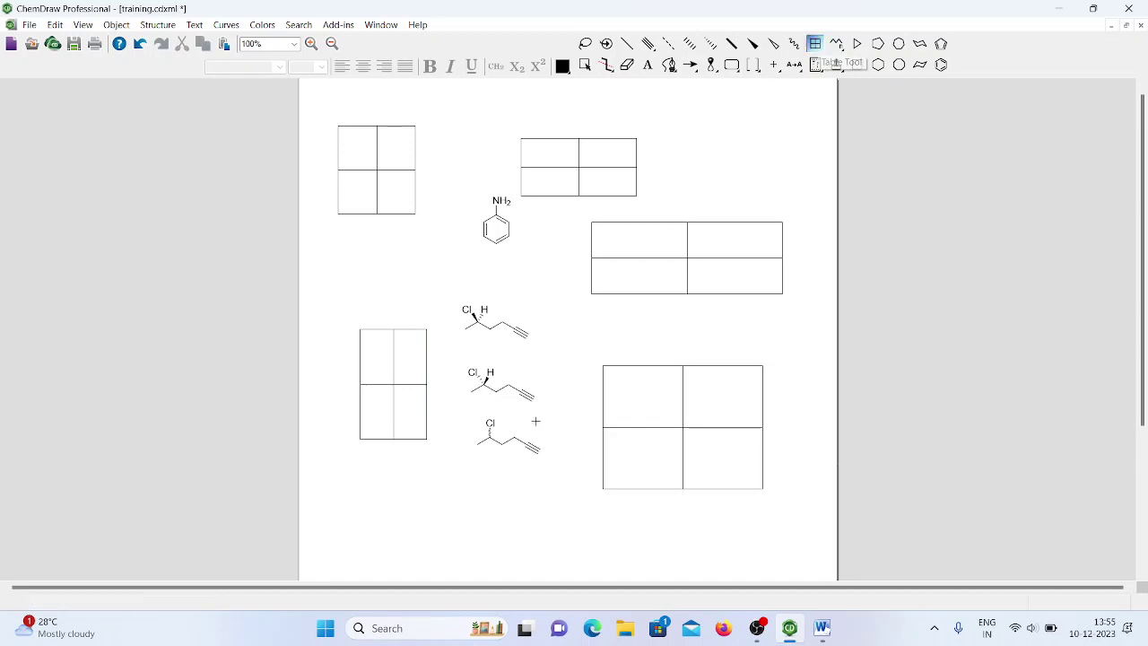
# - Delete all structures and tables from the page
pyautogui.hotkey('ctrl', 'a')
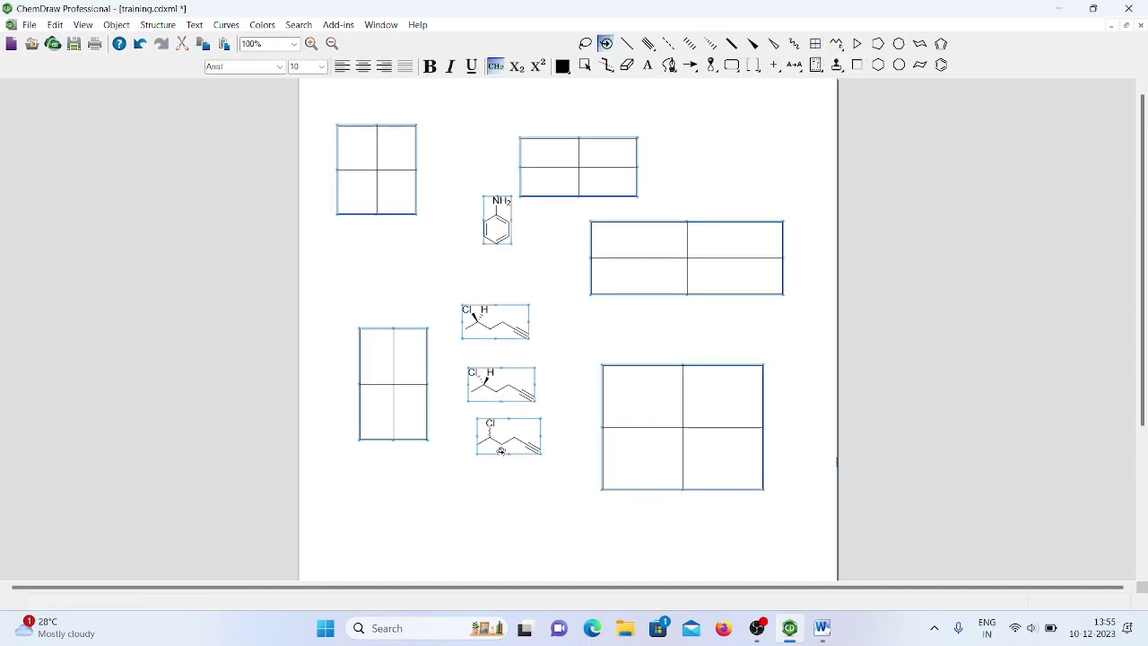
pyautogui.press('Delete')
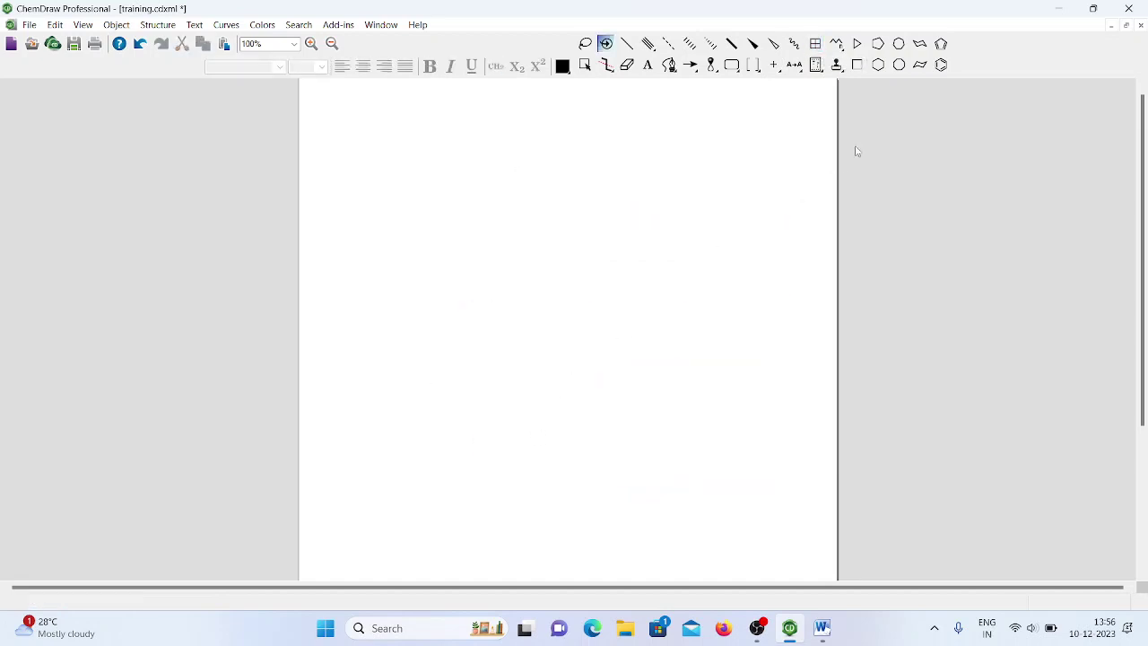
# - Draw a zigzag chain of eight bonds near the page's upper left, bond by bond, with the Solid Bond tool
pyautogui.click(841, 50)
pyautogui.click(859, 54)
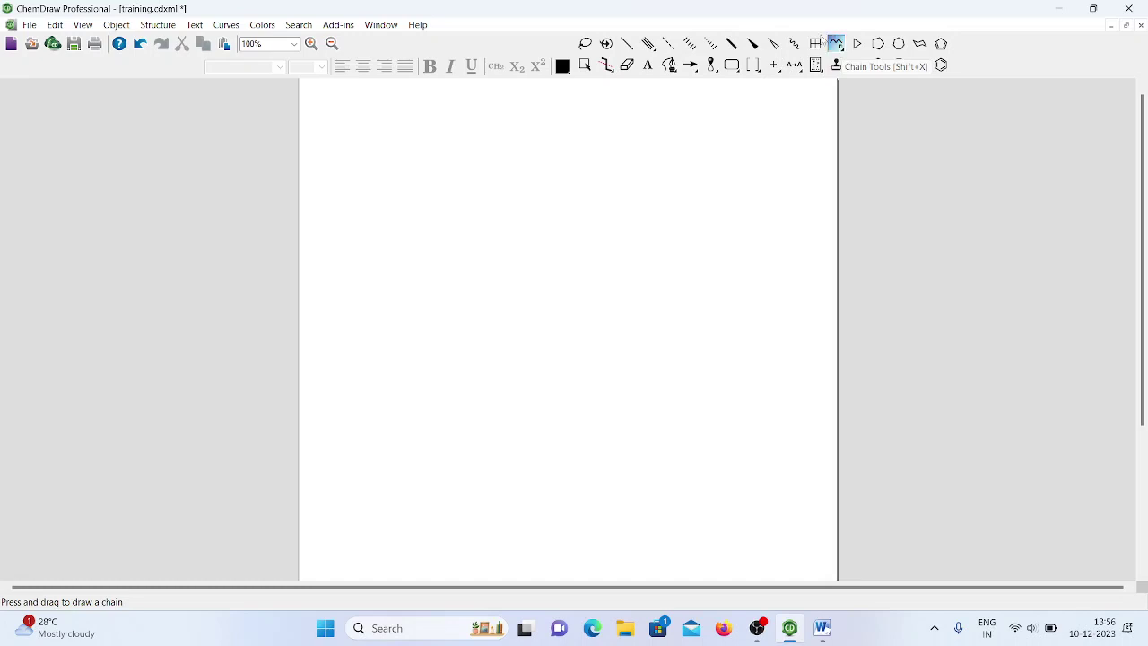
pyautogui.click(626, 43)
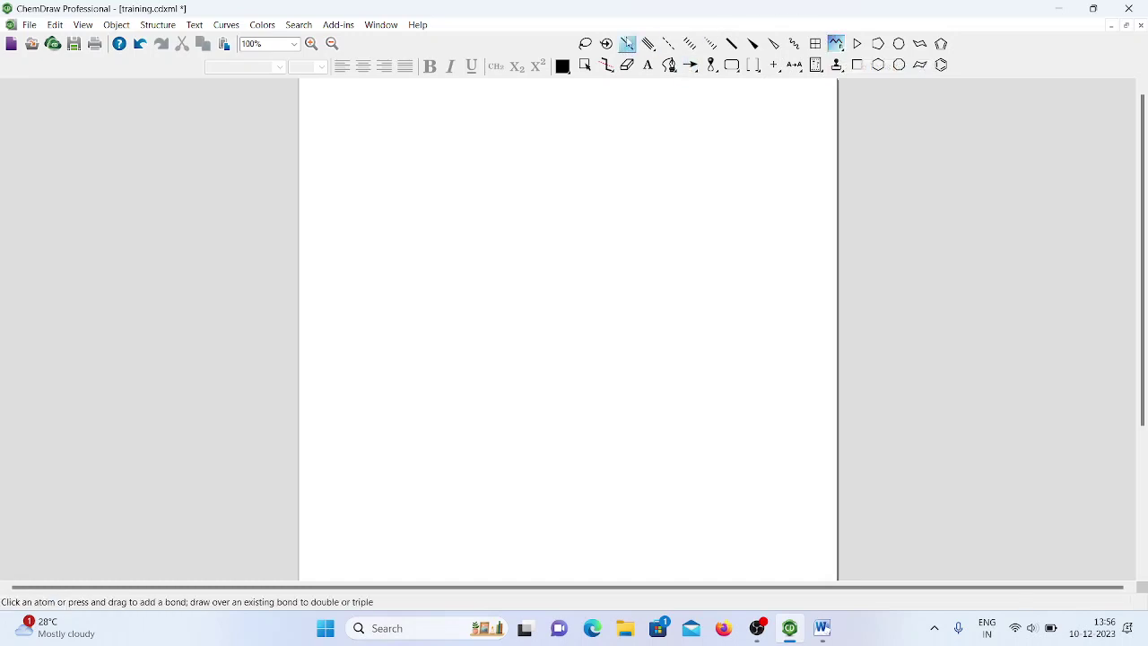
pyautogui.click(372, 207)
pyautogui.click(385, 204)
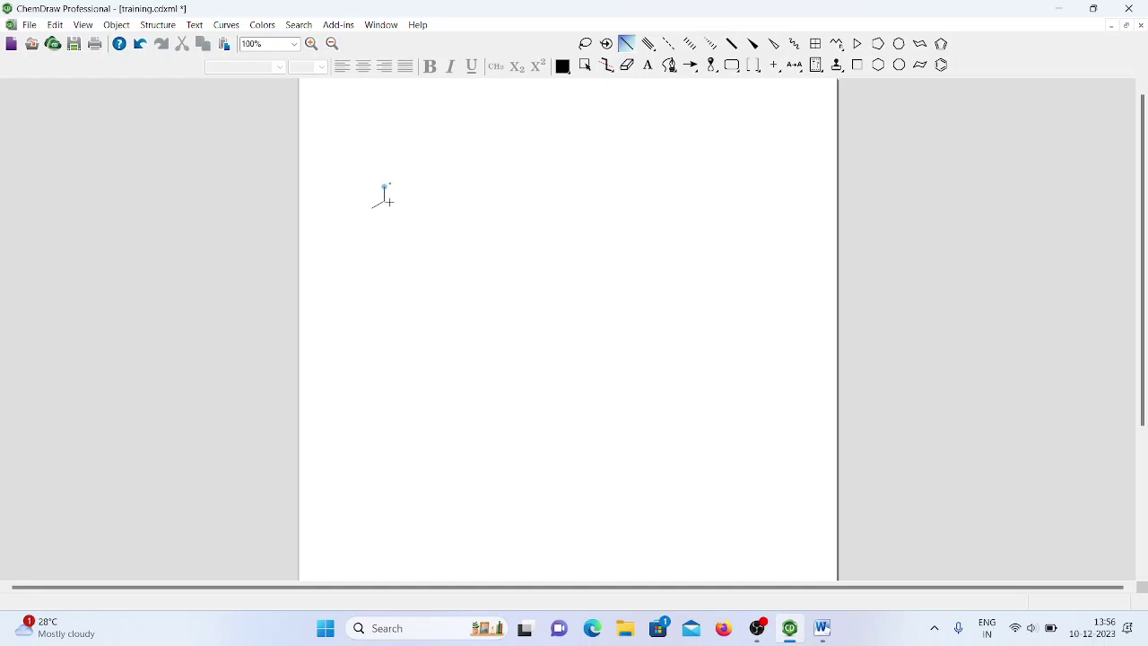
pyautogui.click(385, 203)
pyautogui.hotkey('ctrl', 'z')
pyautogui.click(395, 207)
pyautogui.click(408, 201)
pyautogui.click(422, 206)
pyautogui.click(436, 200)
pyautogui.hotkey('ctrl', 'z')
pyautogui.click(443, 205)
pyautogui.click(456, 203)
pyautogui.hotkey('ctrl', 'z')
pyautogui.click(458, 198)
# - Draw six long zigzag chains of different lengths in the empty areas around the first chain with the Chain tool
pyautogui.click(835, 45)
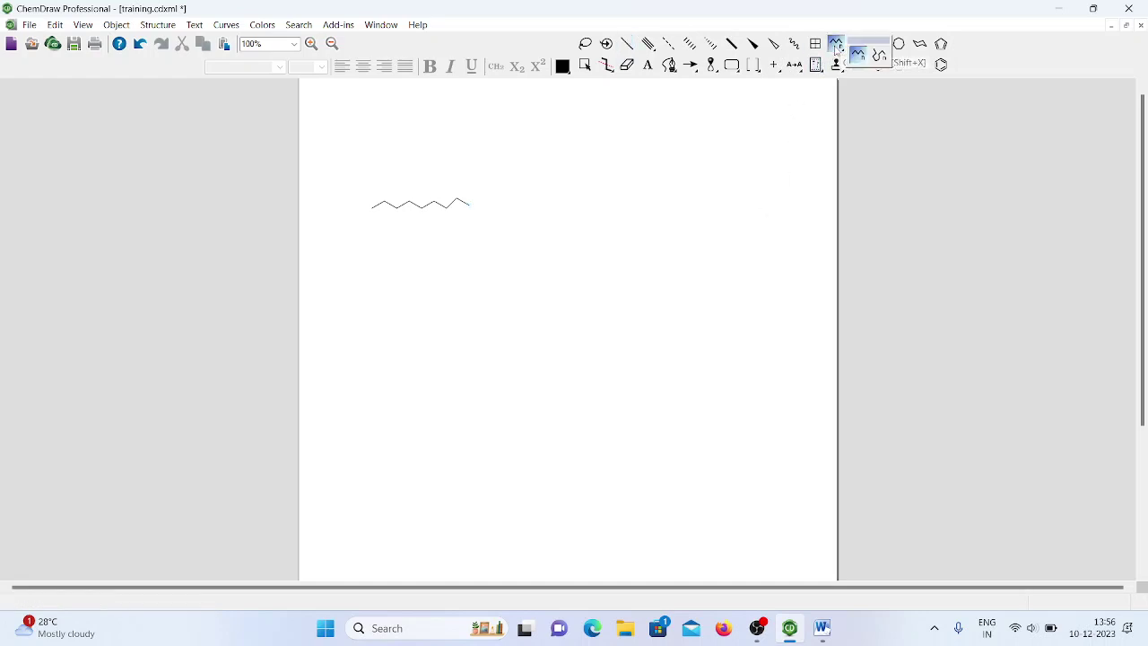
pyautogui.click(857, 55)
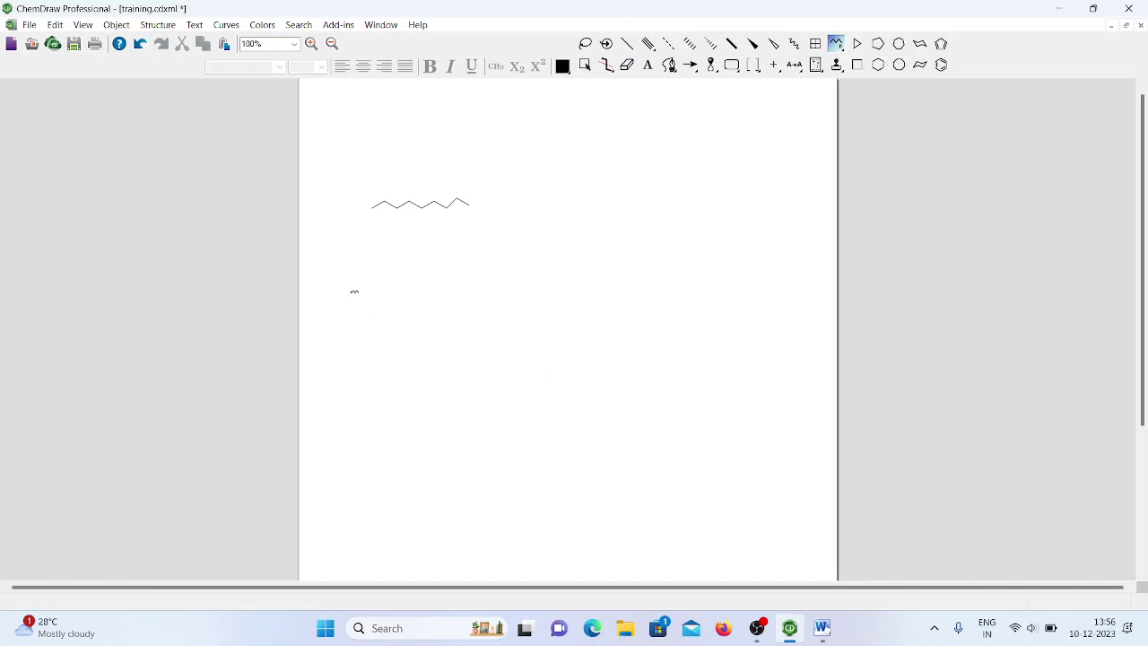
pyautogui.moveTo(355, 291)
pyautogui.mouseDown()
pyautogui.moveTo(695, 298)
pyautogui.moveTo(695, 361)
pyautogui.moveTo(722, 267)
pyautogui.moveTo(759, 264)
pyautogui.mouseUp()
pyautogui.moveTo(377, 352); pyautogui.dragTo(678, 354)
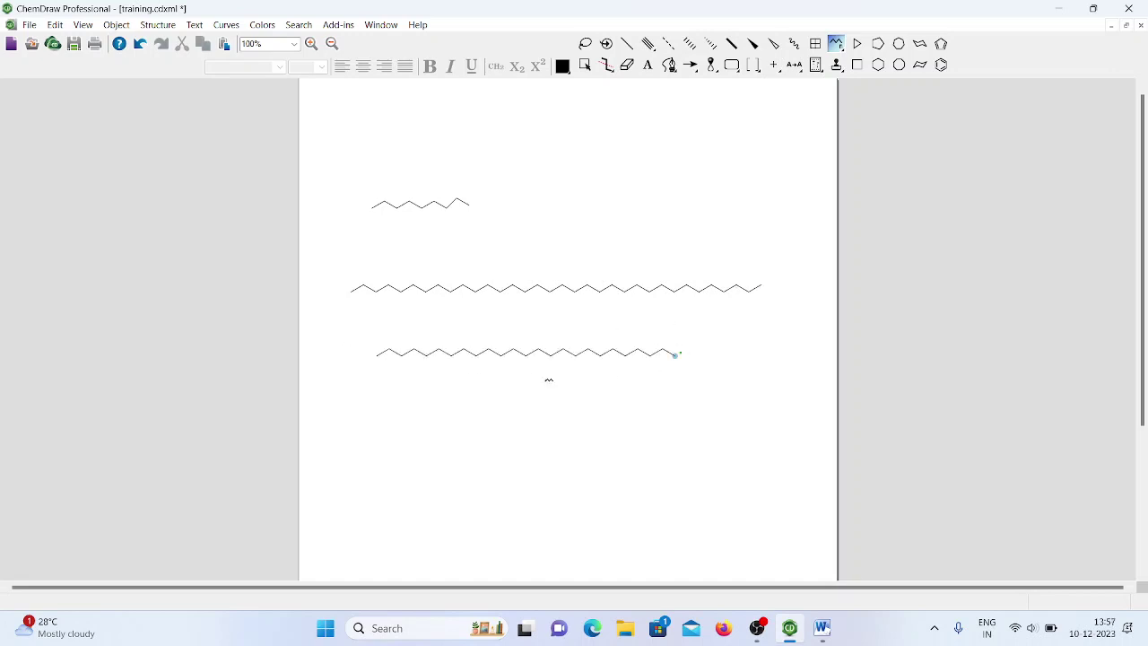
pyautogui.moveTo(355, 421); pyautogui.dragTo(484, 418)
pyautogui.moveTo(484, 418); pyautogui.dragTo(692, 420)
pyautogui.moveTo(506, 202); pyautogui.dragTo(730, 202)
pyautogui.moveTo(337, 154); pyautogui.dragTo(612, 148)
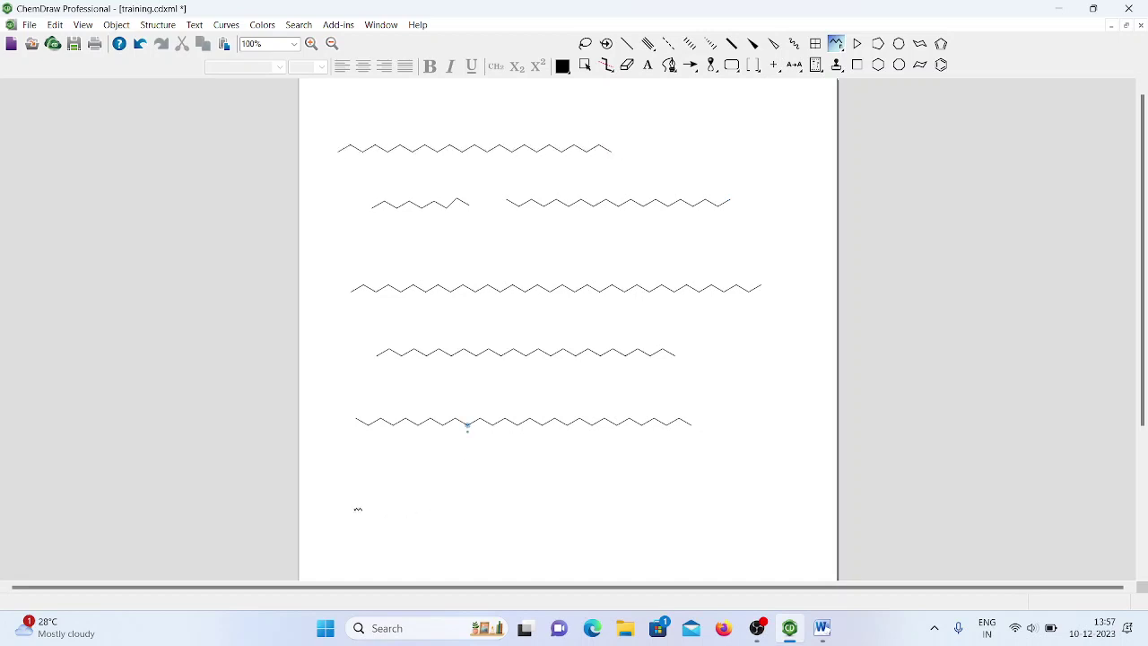
pyautogui.moveTo(344, 484); pyautogui.dragTo(642, 484)
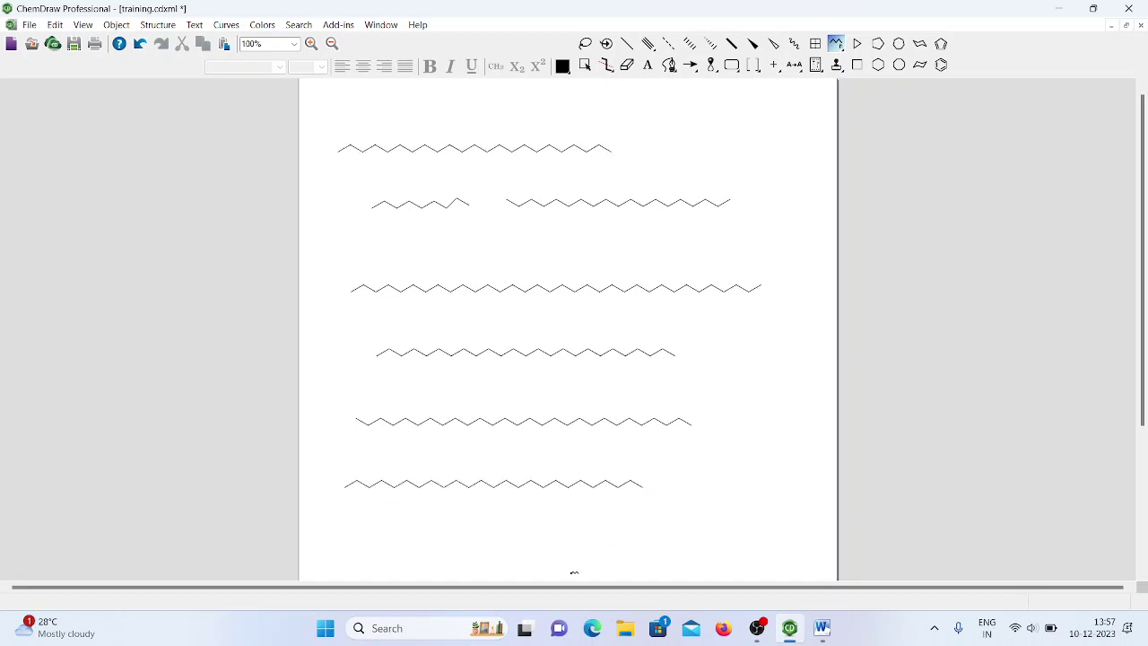
# - Delete all the chains from the page
pyautogui.hotkey('ctrl', 'a')
pyautogui.press('Delete')
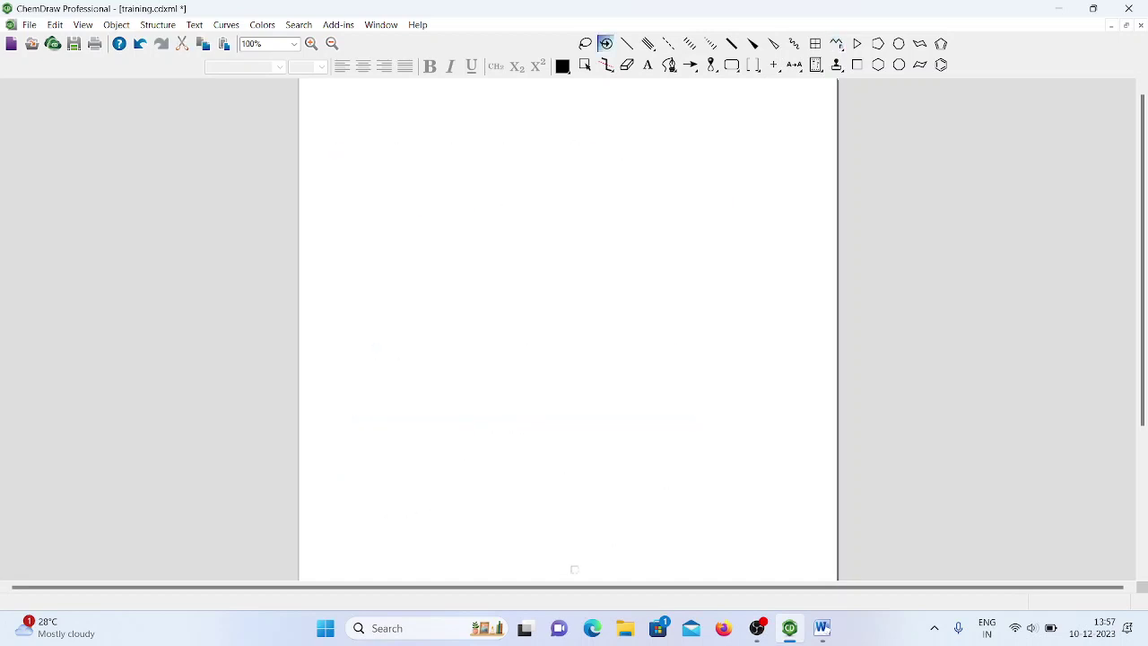
# - Draw six closed, irregular rings of different sizes across the page with the snaking variant of the Chain tool
pyautogui.moveTo(849, 56); pyautogui.dragTo(856, 51)
pyautogui.moveTo(361, 176)
pyautogui.mouseDown()
pyautogui.moveTo(440, 259)
pyautogui.moveTo(477, 211)
pyautogui.moveTo(554, 186)
pyautogui.moveTo(514, 148)
pyautogui.moveTo(482, 160)
pyautogui.moveTo(438, 138)
pyautogui.moveTo(403, 161)
pyautogui.moveTo(362, 175)
pyautogui.mouseUp()
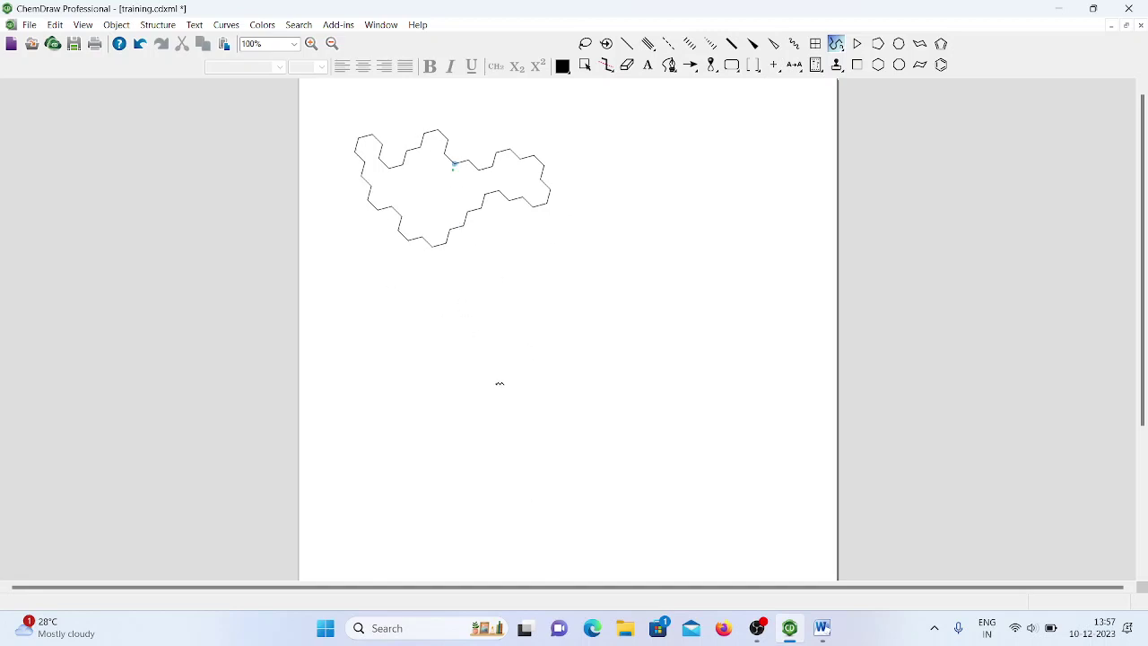
pyautogui.moveTo(463, 303)
pyautogui.mouseDown()
pyautogui.moveTo(476, 344)
pyautogui.moveTo(517, 334)
pyautogui.moveTo(518, 299)
pyautogui.moveTo(503, 277)
pyautogui.moveTo(461, 295)
pyautogui.mouseUp()
pyautogui.moveTo(603, 305)
pyautogui.mouseDown()
pyautogui.moveTo(664, 271)
pyautogui.moveTo(680, 288)
pyautogui.moveTo(682, 318)
pyautogui.moveTo(637, 334)
pyautogui.moveTo(600, 307)
pyautogui.mouseUp()
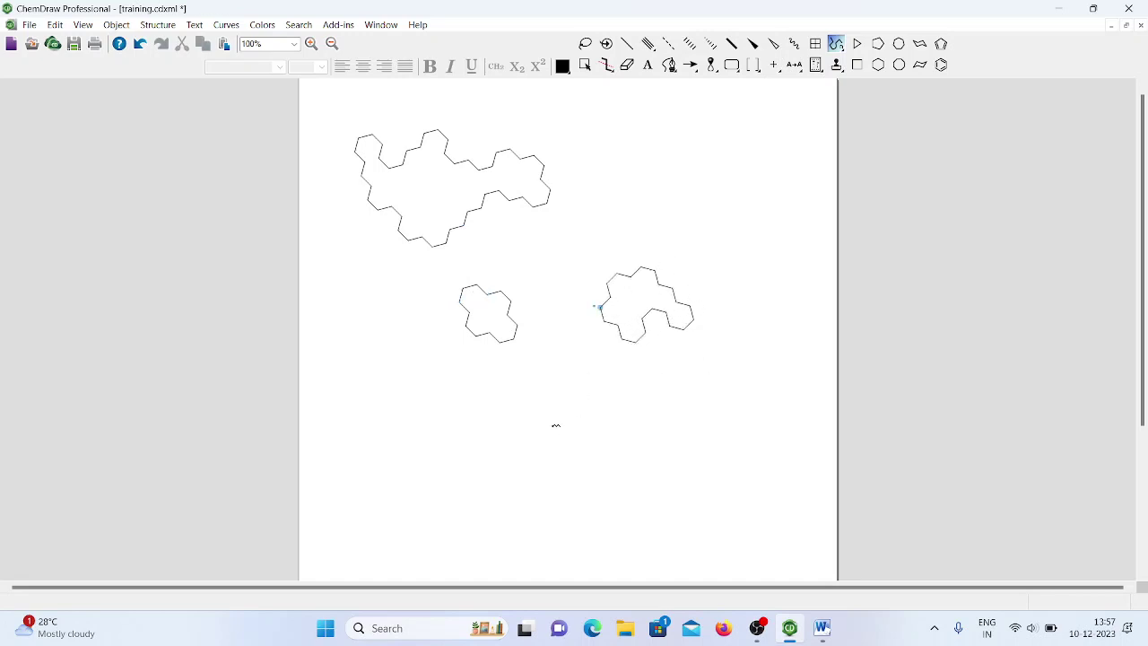
pyautogui.moveTo(549, 386)
pyautogui.mouseDown()
pyautogui.moveTo(529, 449)
pyautogui.moveTo(539, 462)
pyautogui.moveTo(567, 455)
pyautogui.moveTo(607, 468)
pyautogui.moveTo(650, 425)
pyautogui.moveTo(608, 407)
pyautogui.moveTo(596, 384)
pyautogui.moveTo(549, 387)
pyautogui.mouseUp()
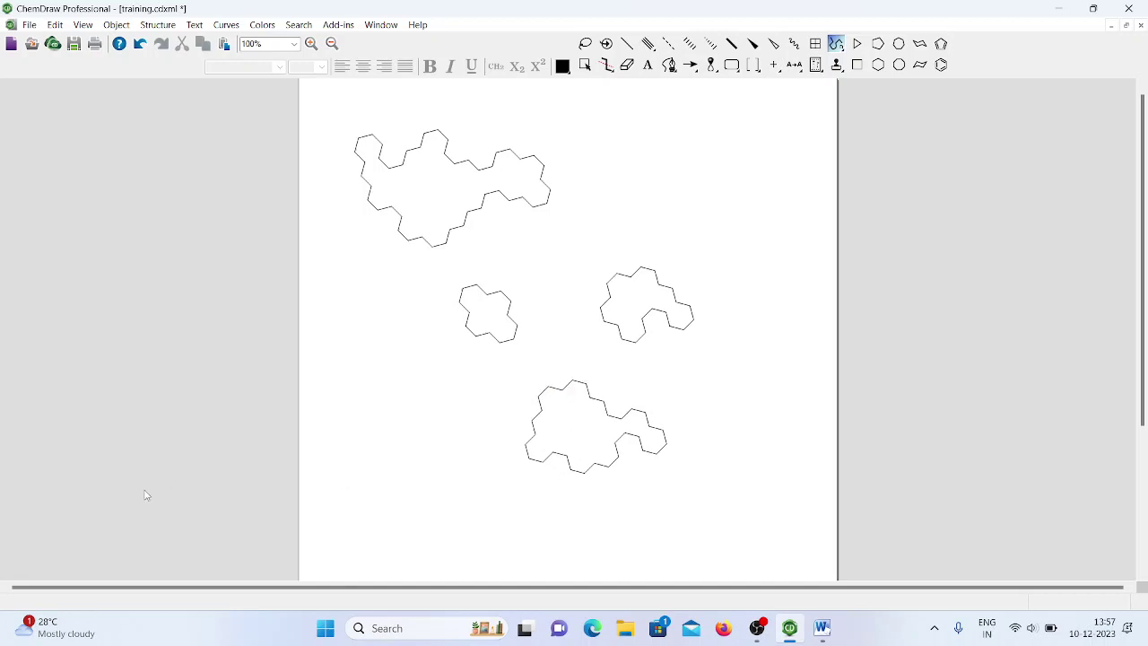
pyautogui.moveTo(612, 170)
pyautogui.mouseDown()
pyautogui.moveTo(612, 139)
pyautogui.moveTo(658, 128)
pyautogui.moveTo(706, 129)
pyautogui.moveTo(723, 146)
pyautogui.moveTo(686, 164)
pyautogui.moveTo(682, 181)
pyautogui.moveTo(661, 177)
pyautogui.moveTo(646, 214)
pyautogui.moveTo(624, 193)
pyautogui.moveTo(595, 182)
pyautogui.mouseUp()
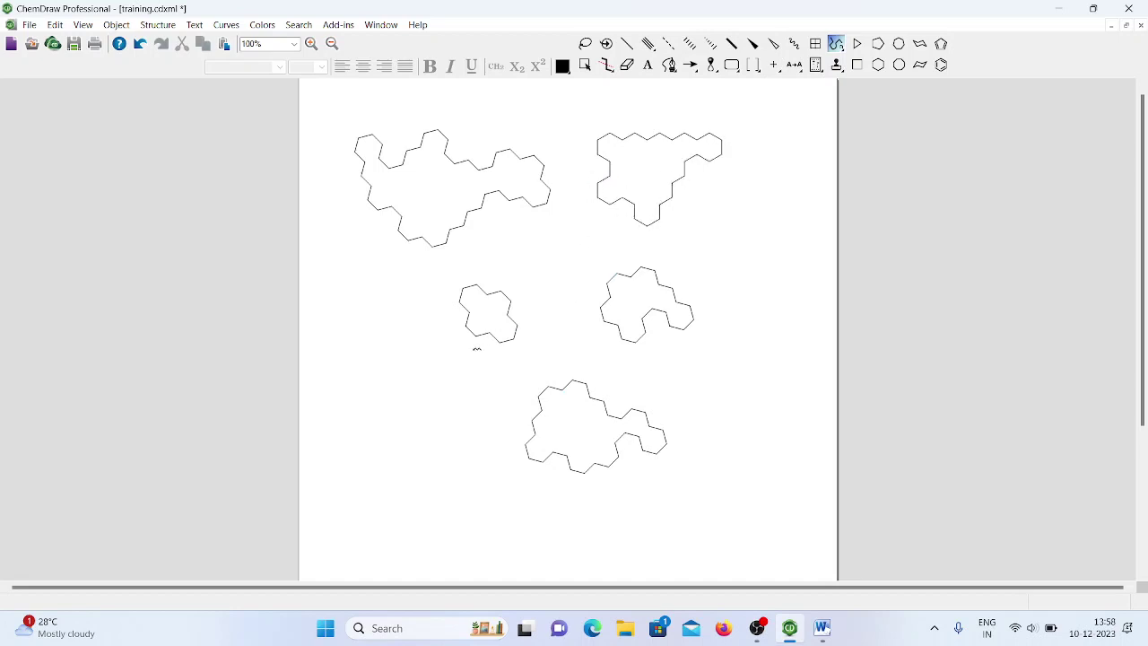
pyautogui.moveTo(385, 391)
pyautogui.mouseDown()
pyautogui.moveTo(372, 437)
pyautogui.moveTo(387, 462)
pyautogui.moveTo(456, 471)
pyautogui.moveTo(470, 418)
pyautogui.moveTo(442, 416)
pyautogui.moveTo(440, 376)
pyautogui.moveTo(391, 362)
pyautogui.moveTo(386, 392)
pyautogui.mouseUp()
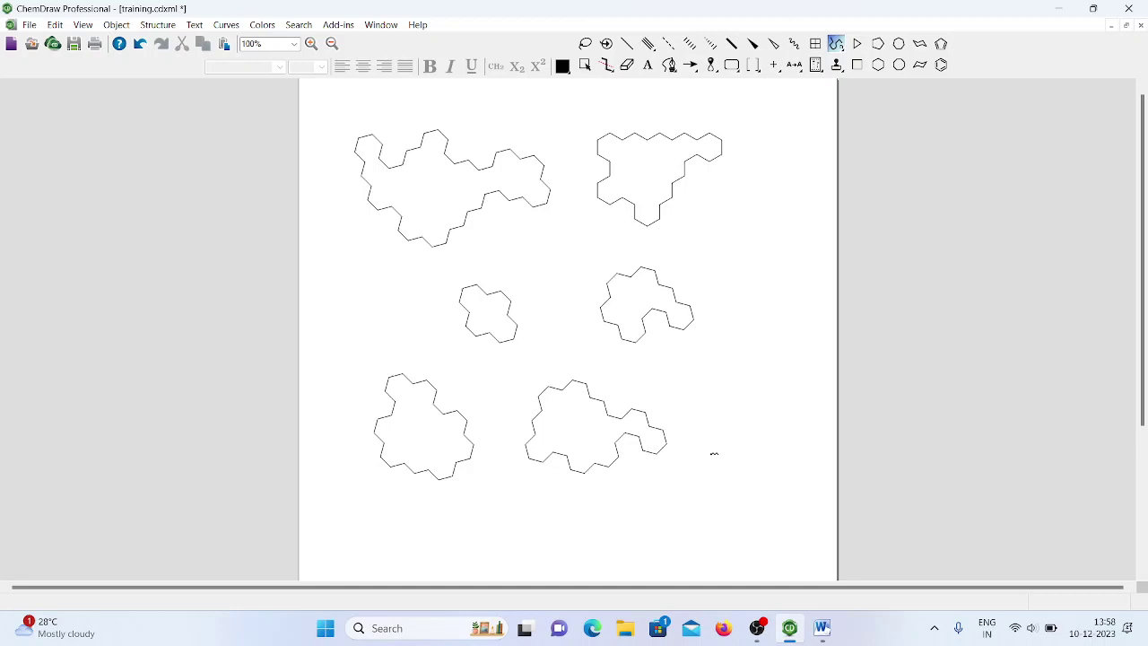
# - Colour all six snaking rings blue (Other # 5)
pyautogui.hotkey('ctrl', 'a')
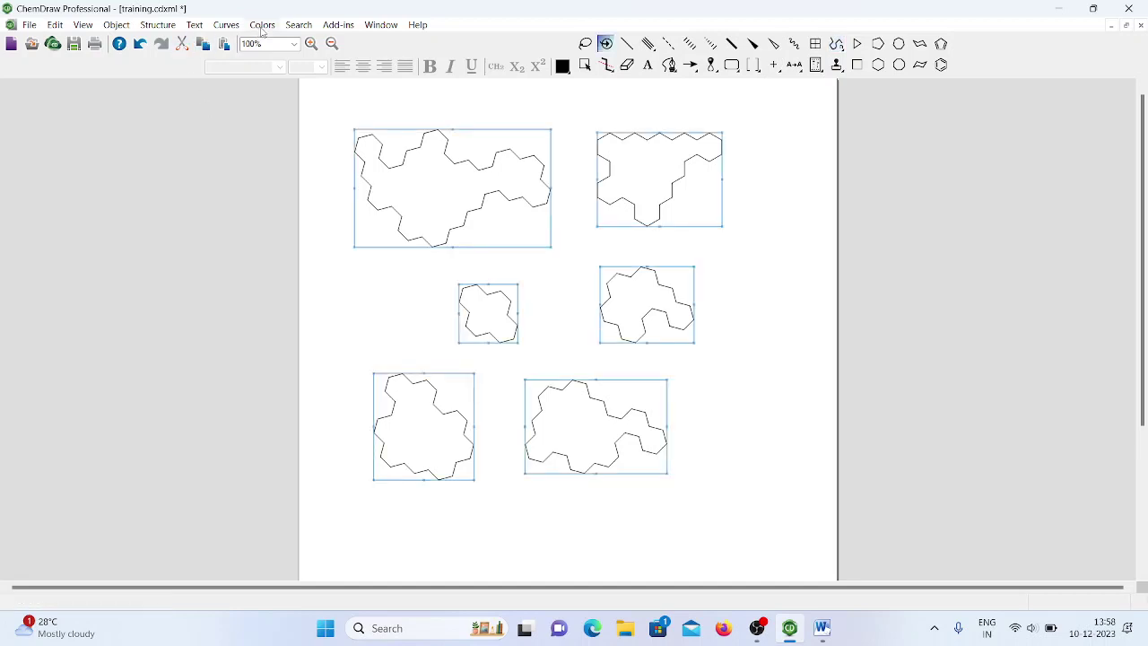
pyautogui.click(262, 27)
pyautogui.click(268, 136)
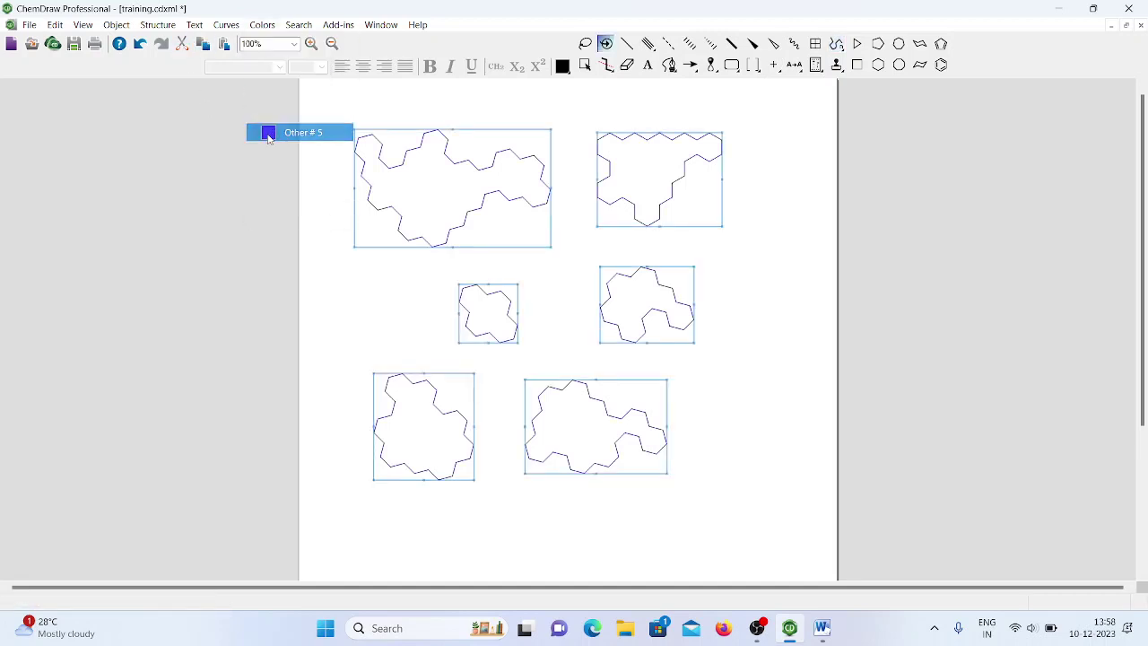
pyautogui.click(766, 415)
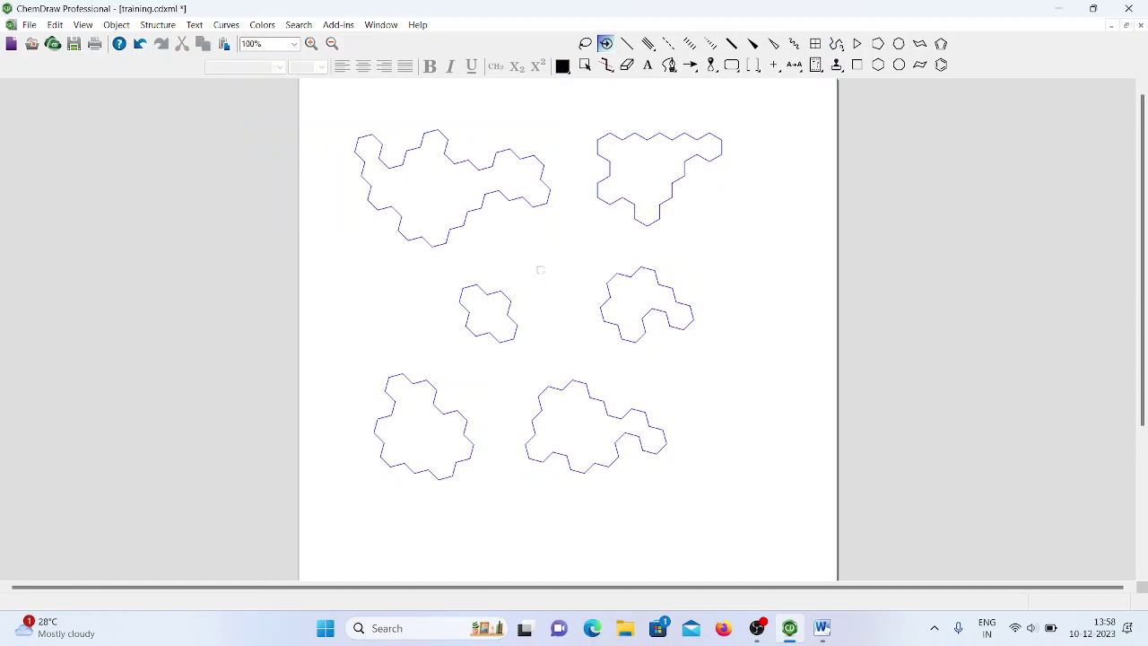
# - Colour the right-hand ring in the middle row red (Other # 1)
pyautogui.moveTo(556, 247); pyautogui.dragTo(730, 341)
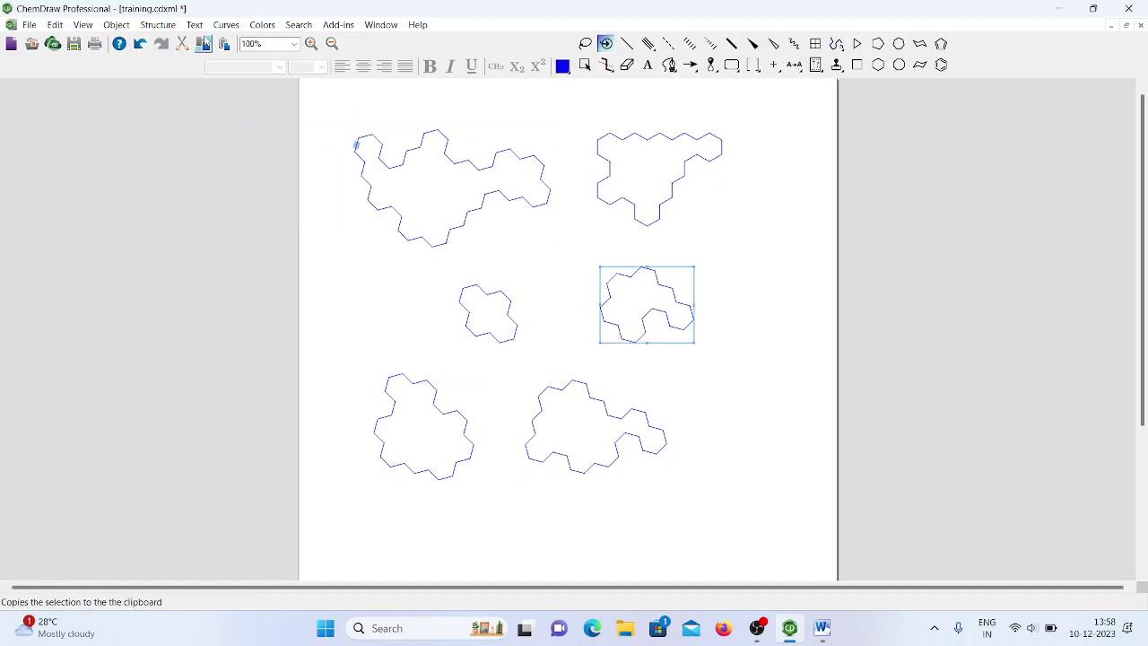
pyautogui.click(158, 24)
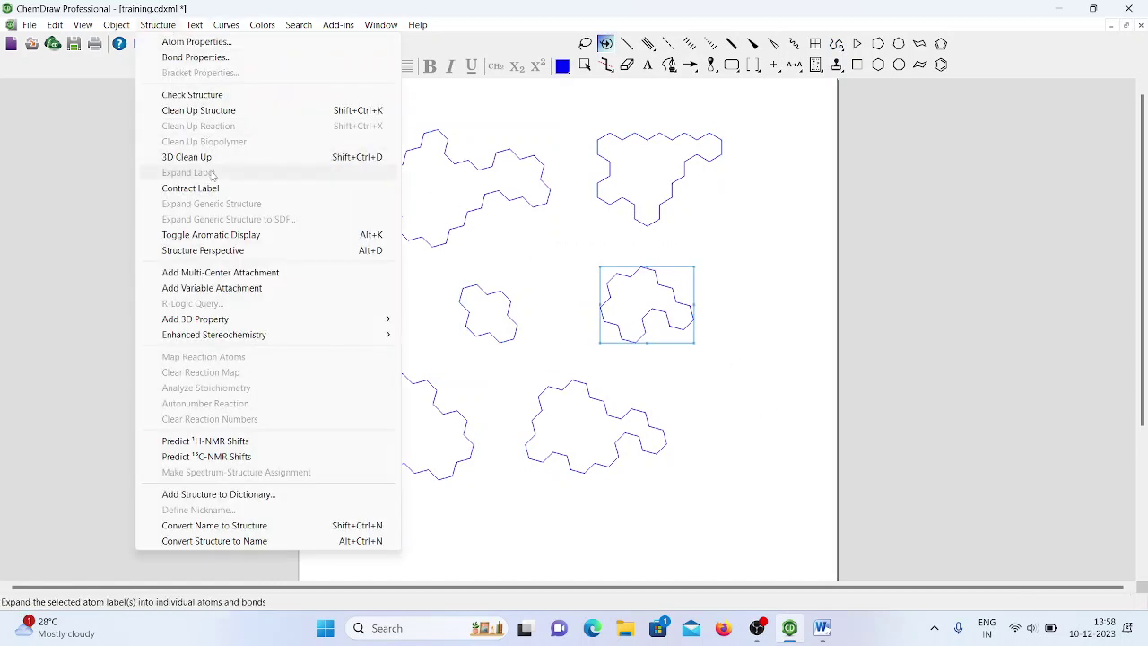
pyautogui.moveTo(263, 25)
pyautogui.click(287, 60)
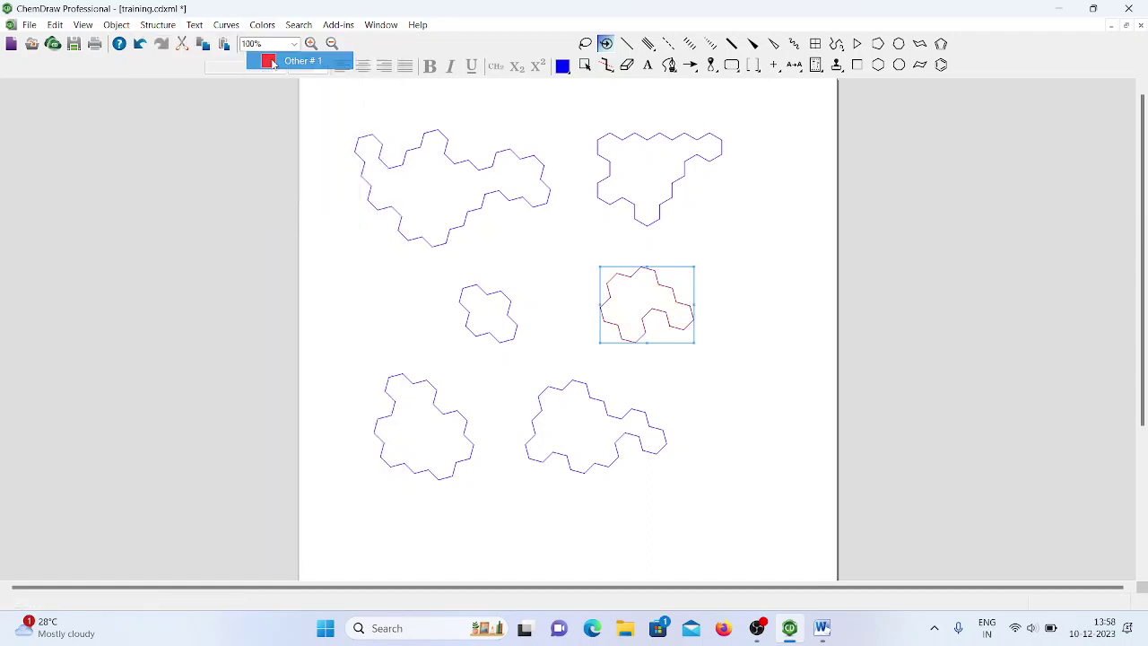
pyautogui.click(755, 385)
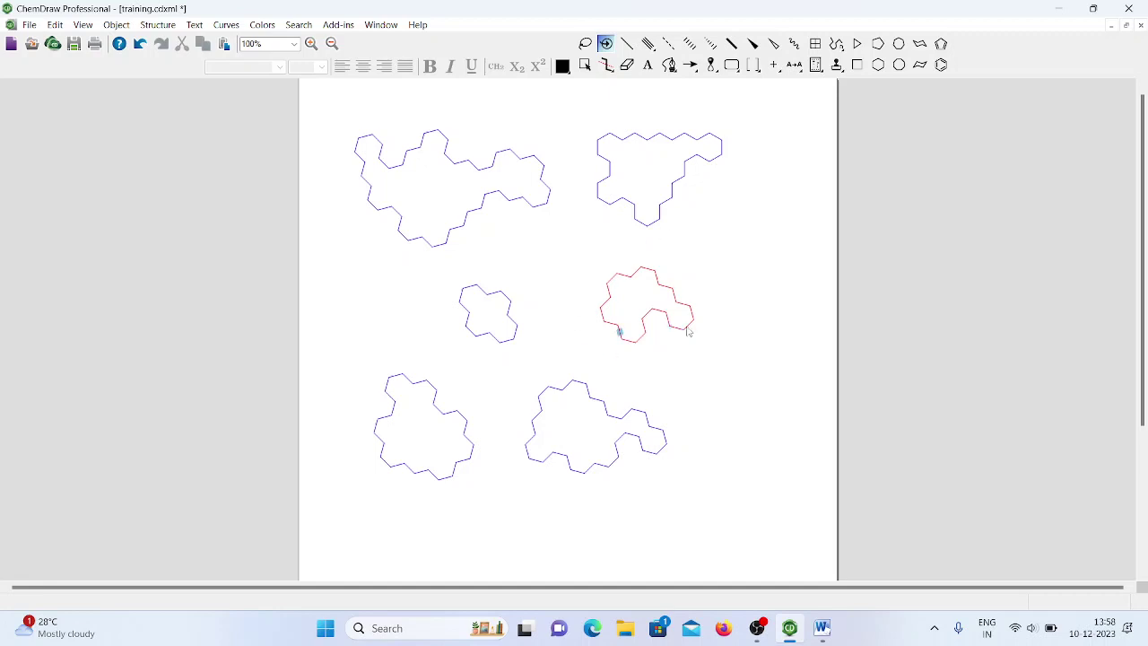
# - On the red ring, turn four bonds into double bonds and add two single-bond branches pointing inward with the Solid Bond tool
pyautogui.click(626, 43)
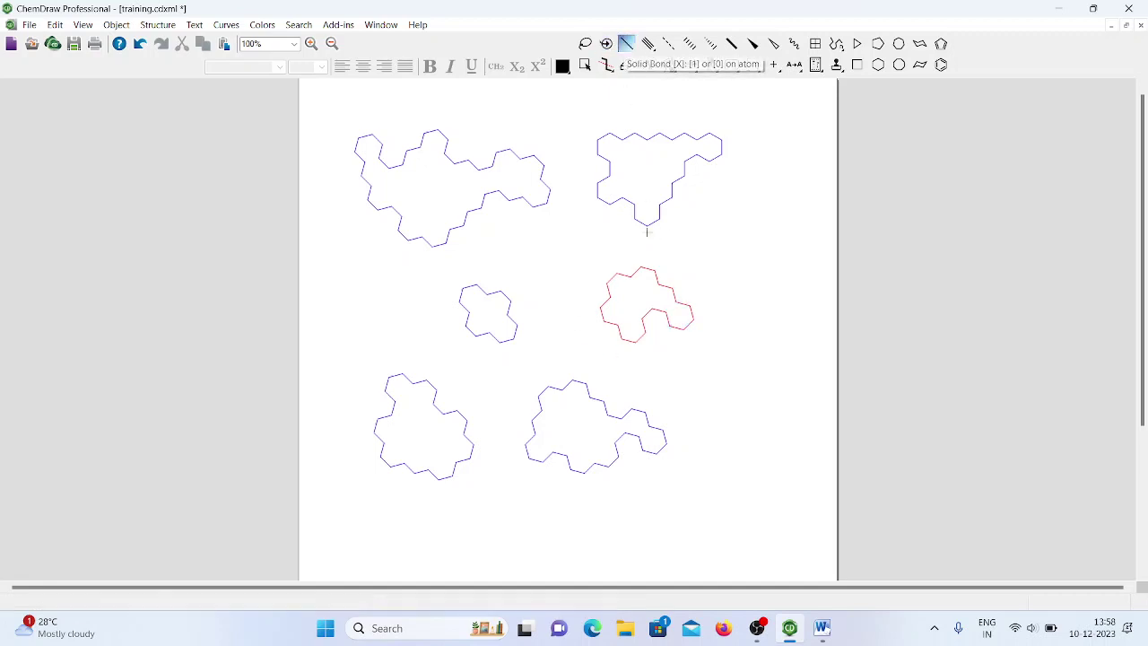
pyautogui.click(647, 269)
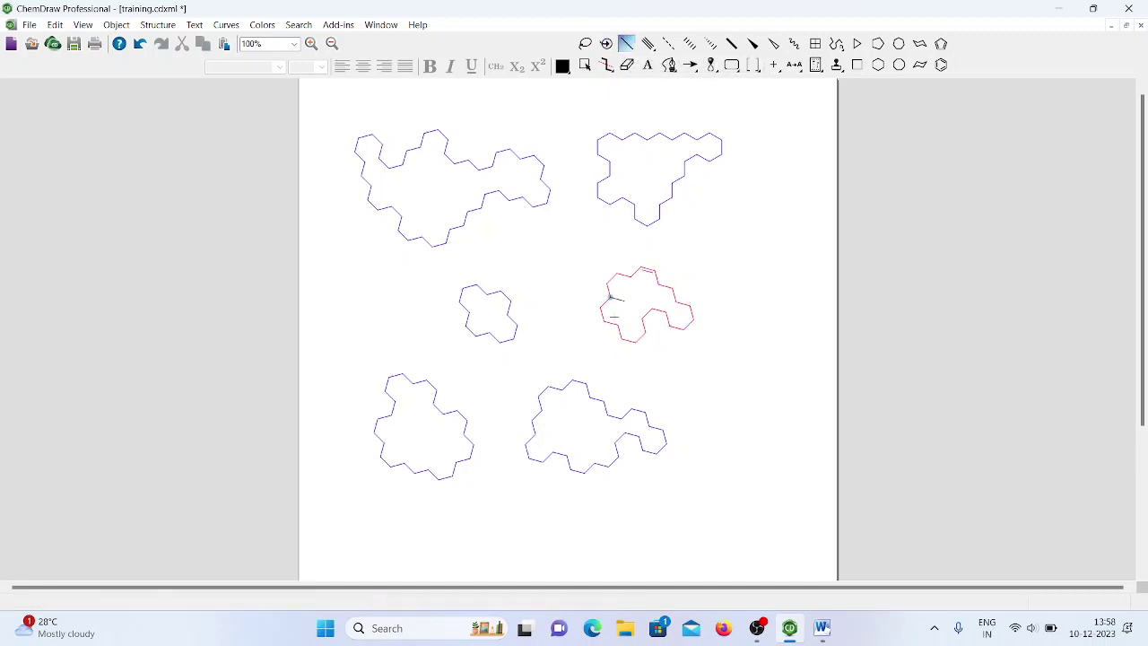
pyautogui.click(612, 323)
pyautogui.click(638, 339)
pyautogui.click(646, 315)
pyautogui.click(686, 325)
# - Turn four bonds of the lower-right blue ring into triple bonds and place a separate triple bond beside the red ring
pyautogui.click(647, 43)
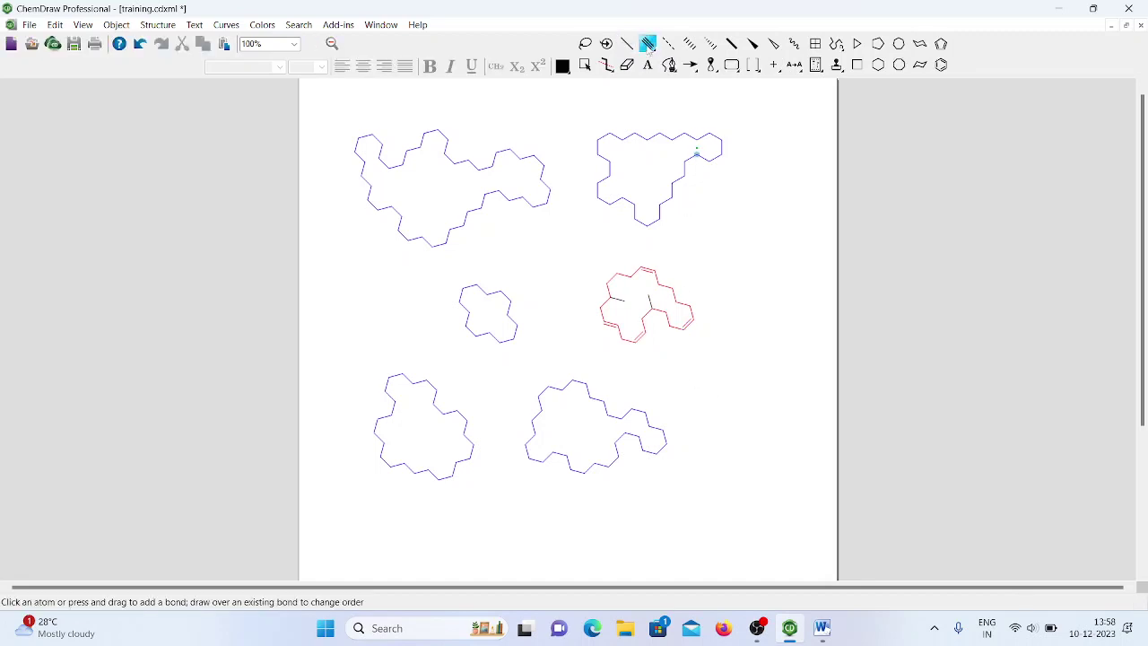
pyautogui.click(558, 456)
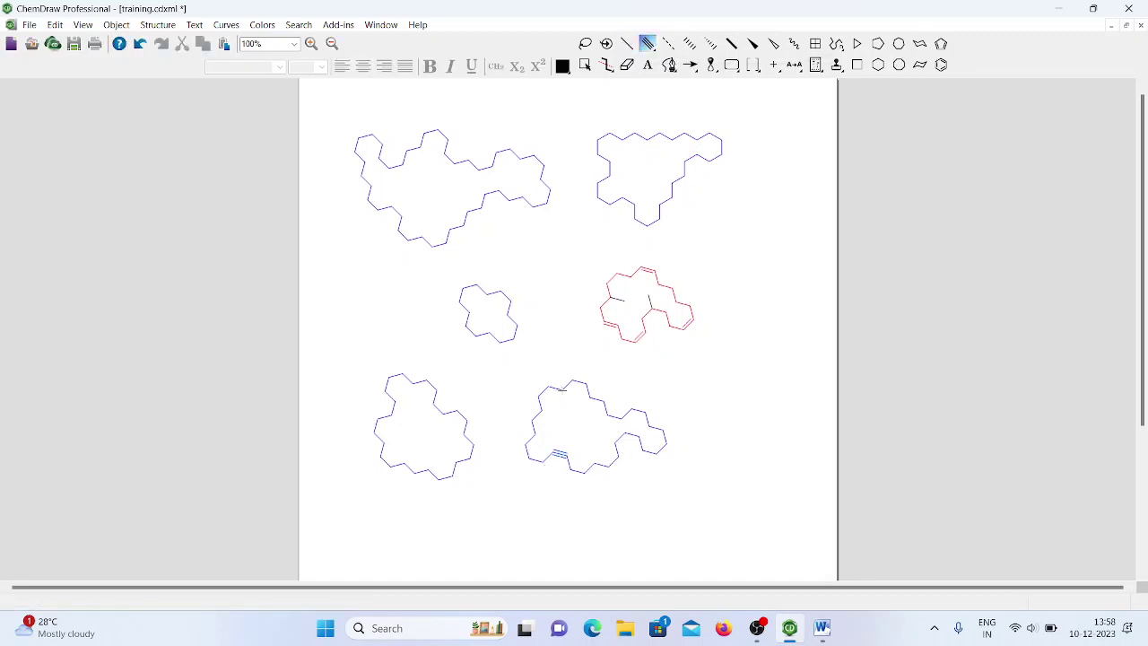
pyautogui.click(555, 387)
pyautogui.click(607, 408)
pyautogui.click(655, 430)
pyautogui.click(263, 25)
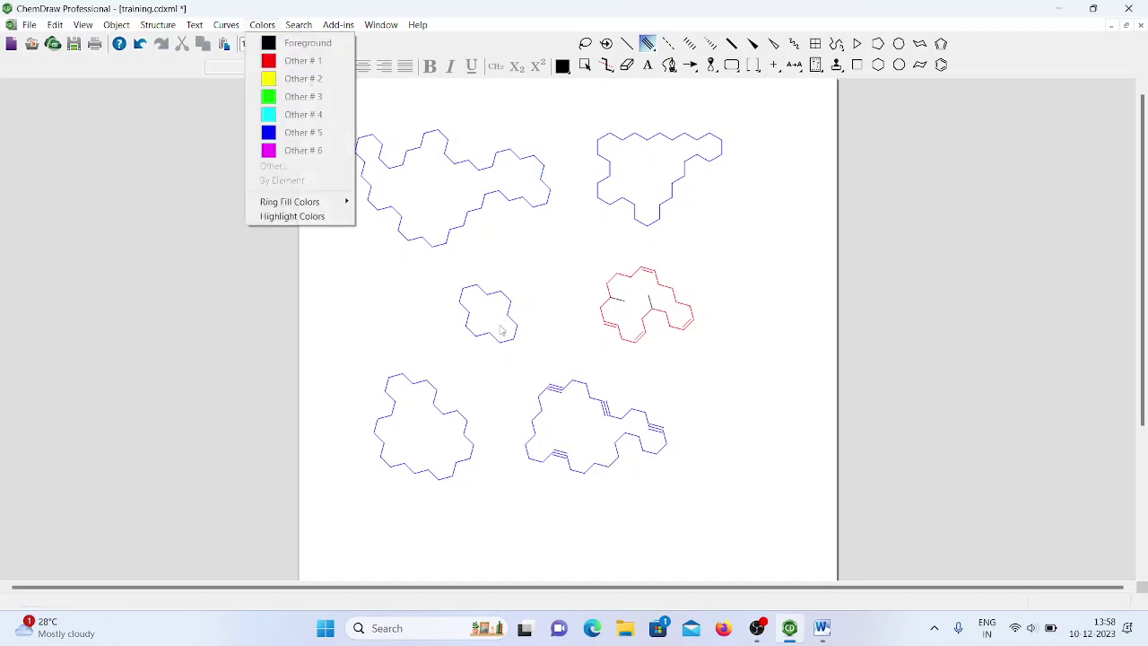
pyautogui.click(732, 296)
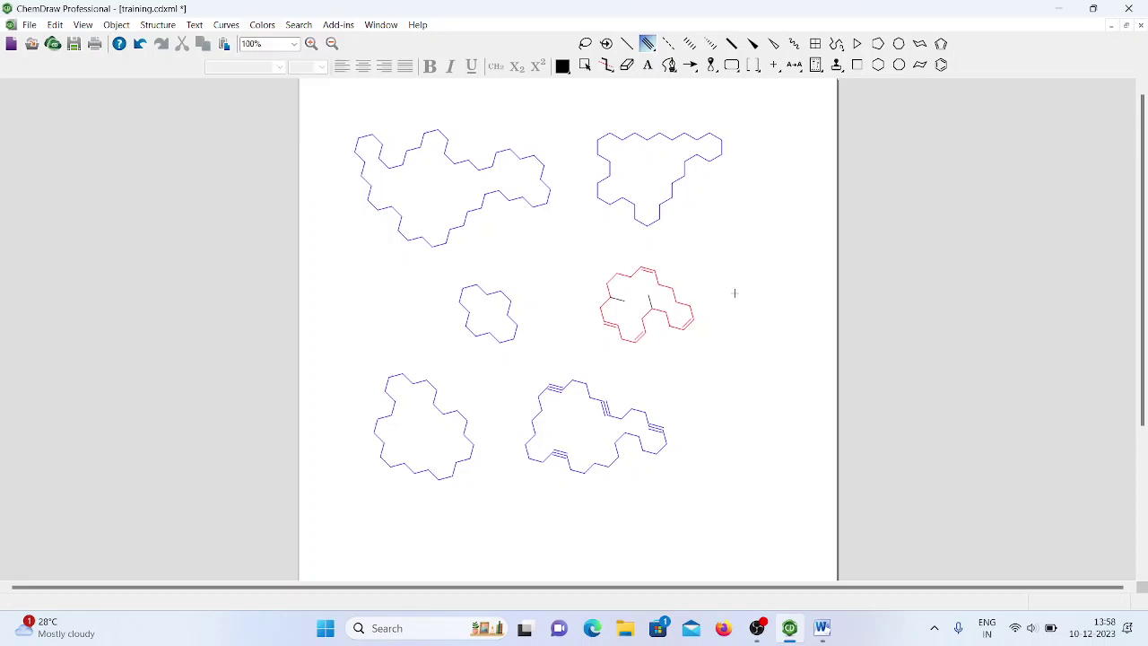
# - Select the upper-left blue ring and examine the basic and custom colour choices available for it, without applying any
pyautogui.hotkey('ctrl', 'a')
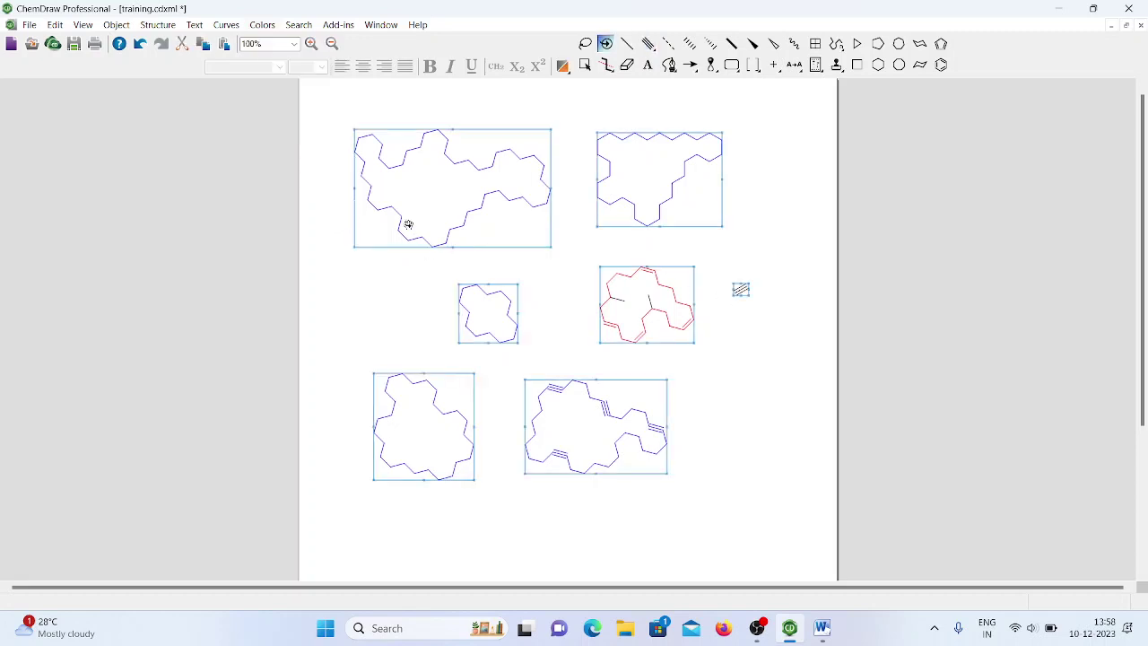
pyautogui.moveTo(340, 110); pyautogui.dragTo(571, 267)
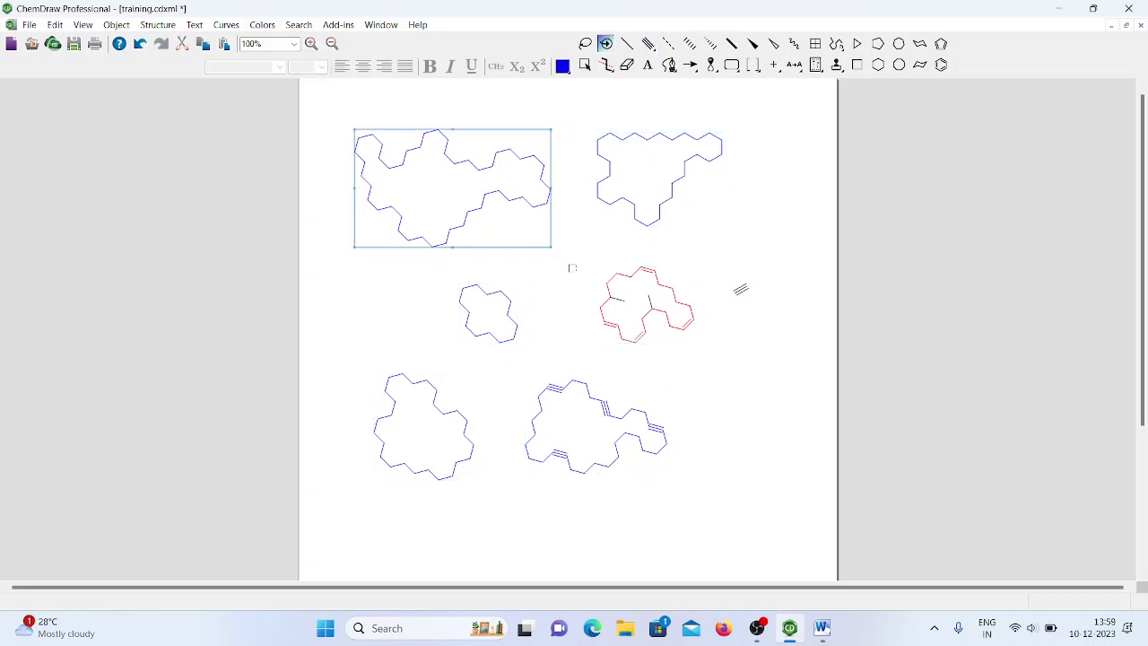
pyautogui.click(262, 24)
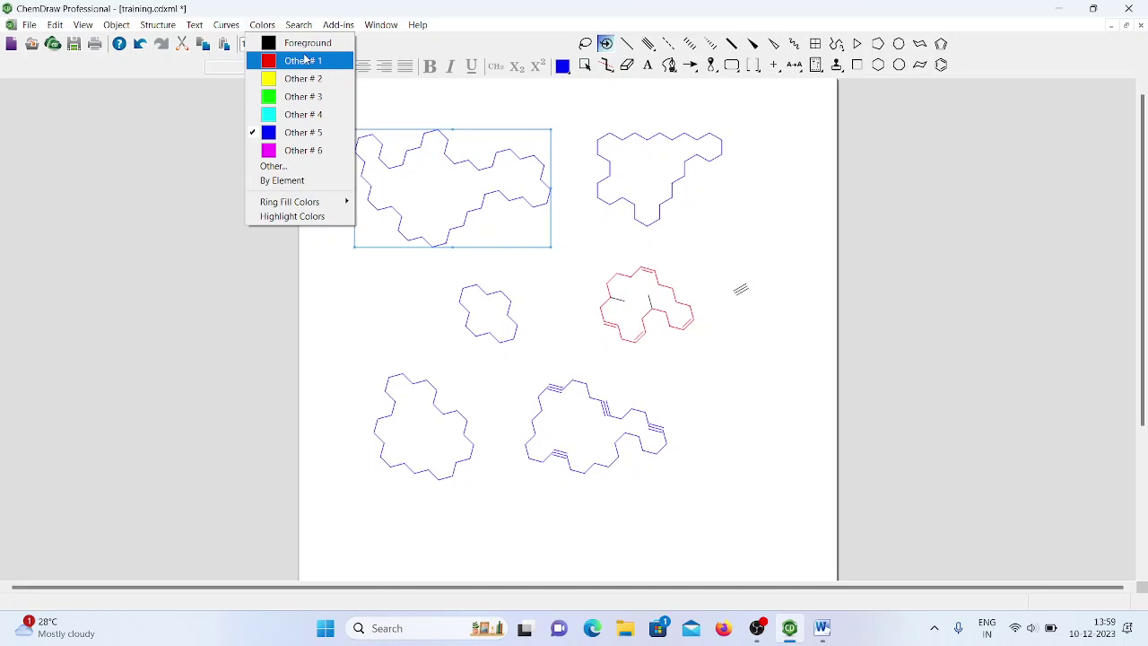
pyautogui.click(282, 170)
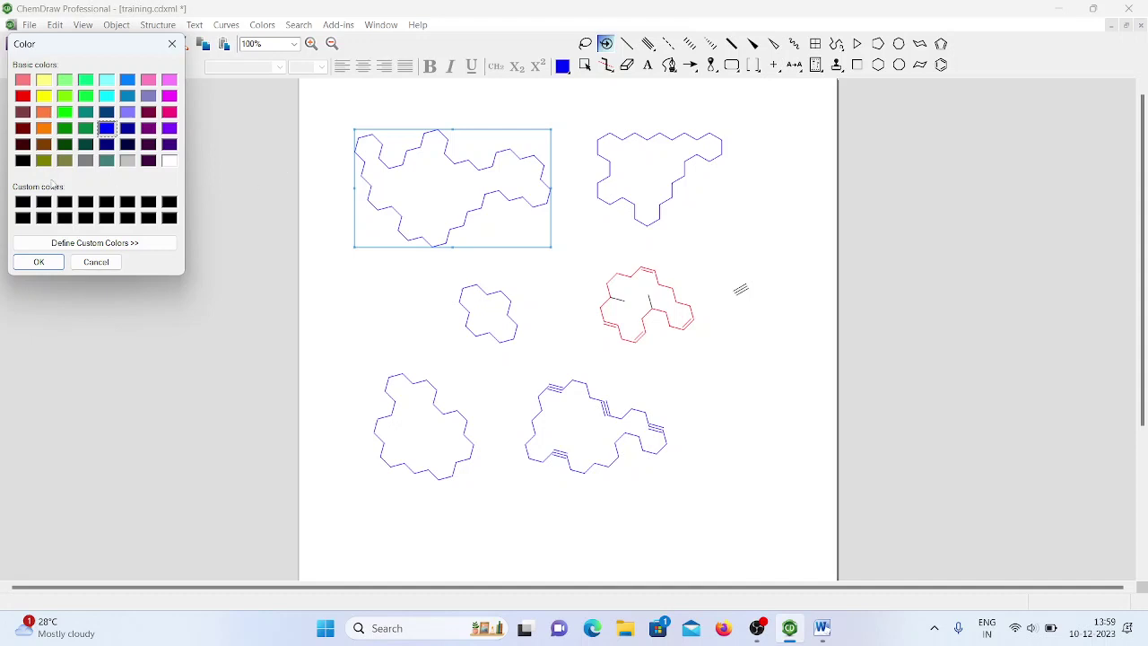
pyautogui.click(97, 243)
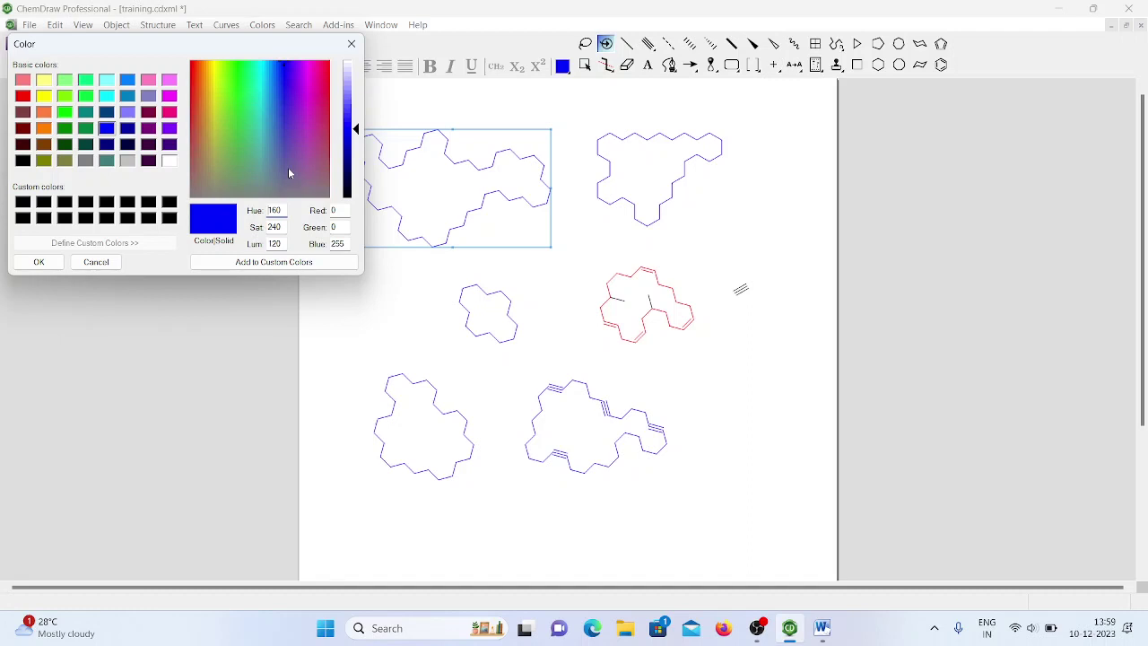
pyautogui.click(350, 43)
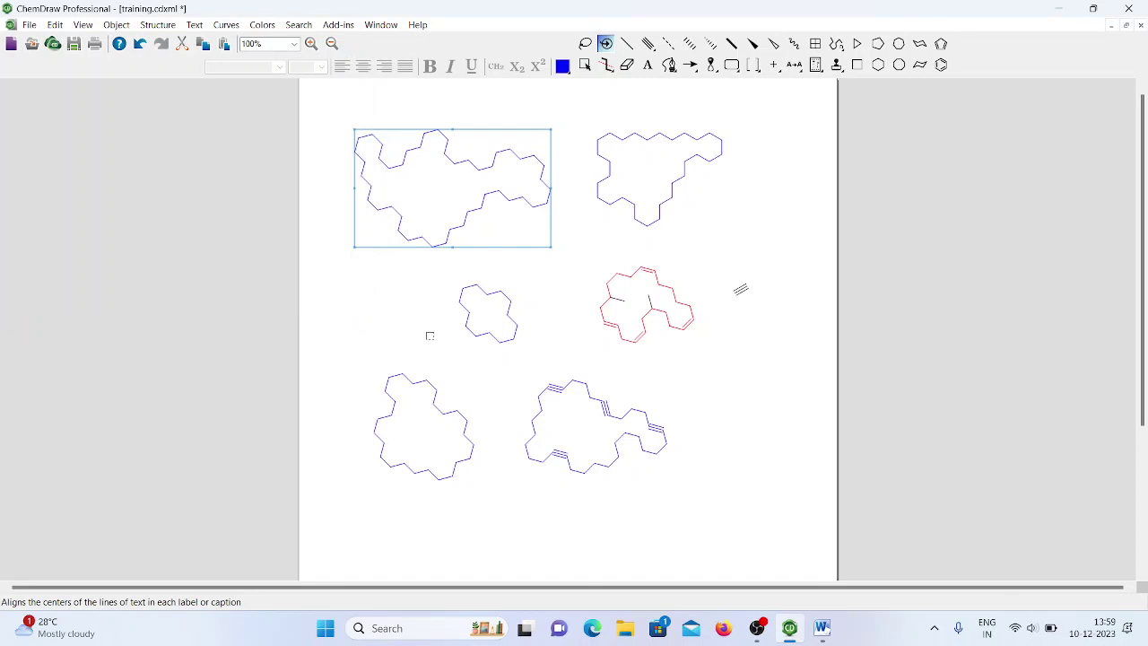
# - Copy all the structures and paste them into the open Word document below the COOH structure
pyautogui.hotkey('ctrl', 'a')
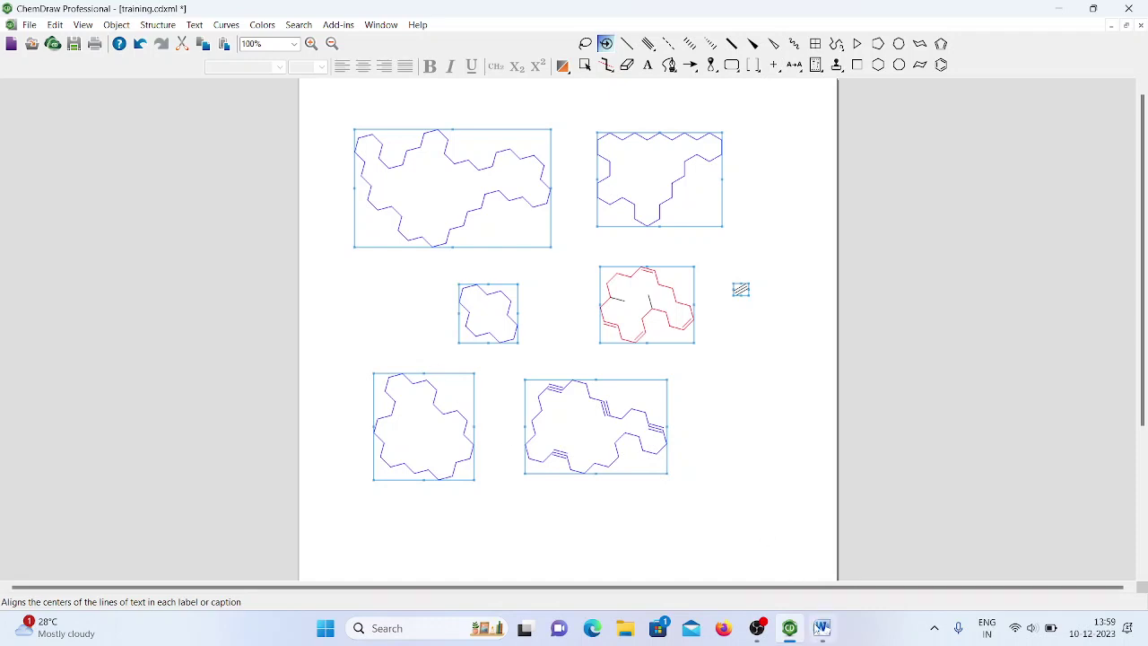
pyautogui.click(821, 628)
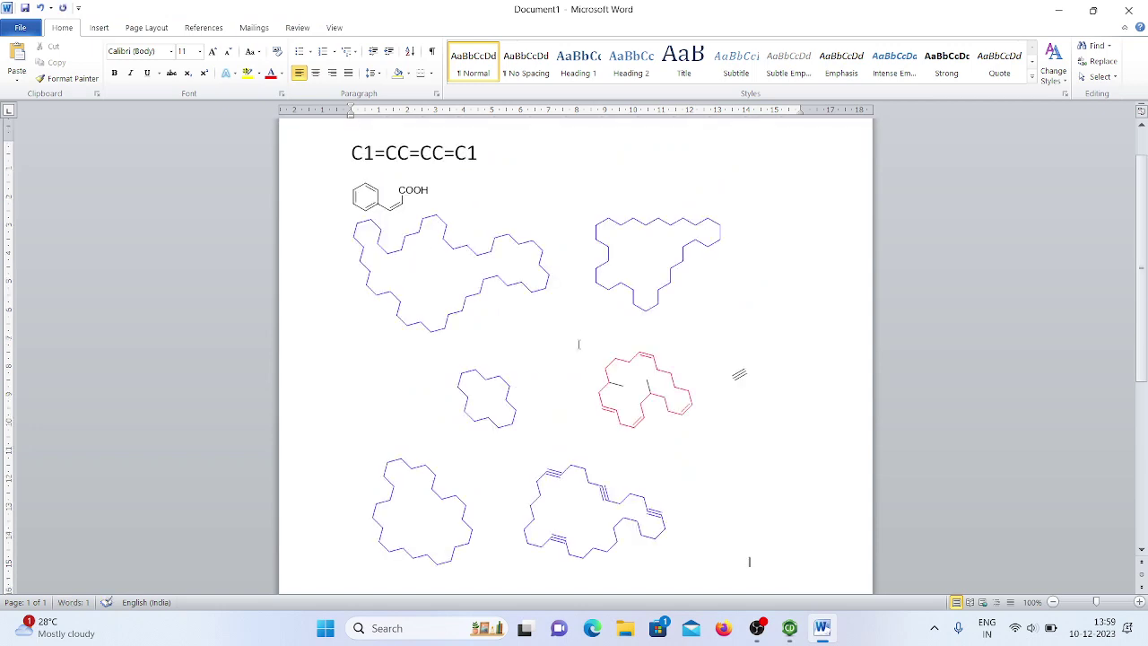
# - Centre the paragraph holding the pasted structures horizontally on the Word page
pyautogui.scroll(-1, 578, 335)
pyautogui.click(578, 334)
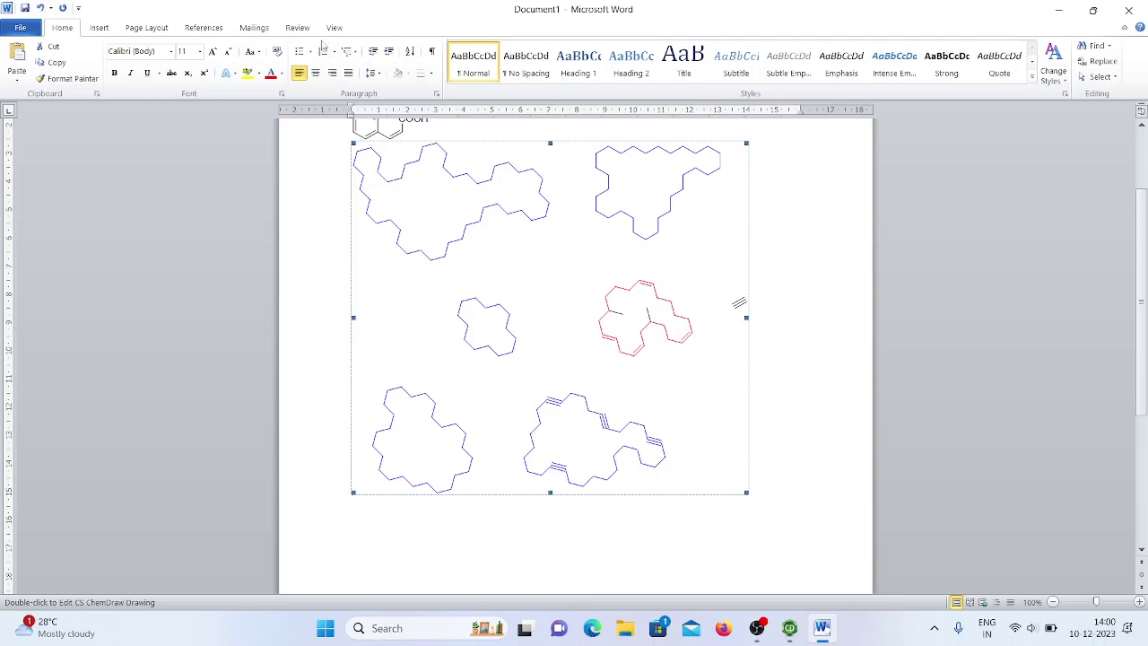
pyautogui.click(315, 73)
pyautogui.click(834, 380)
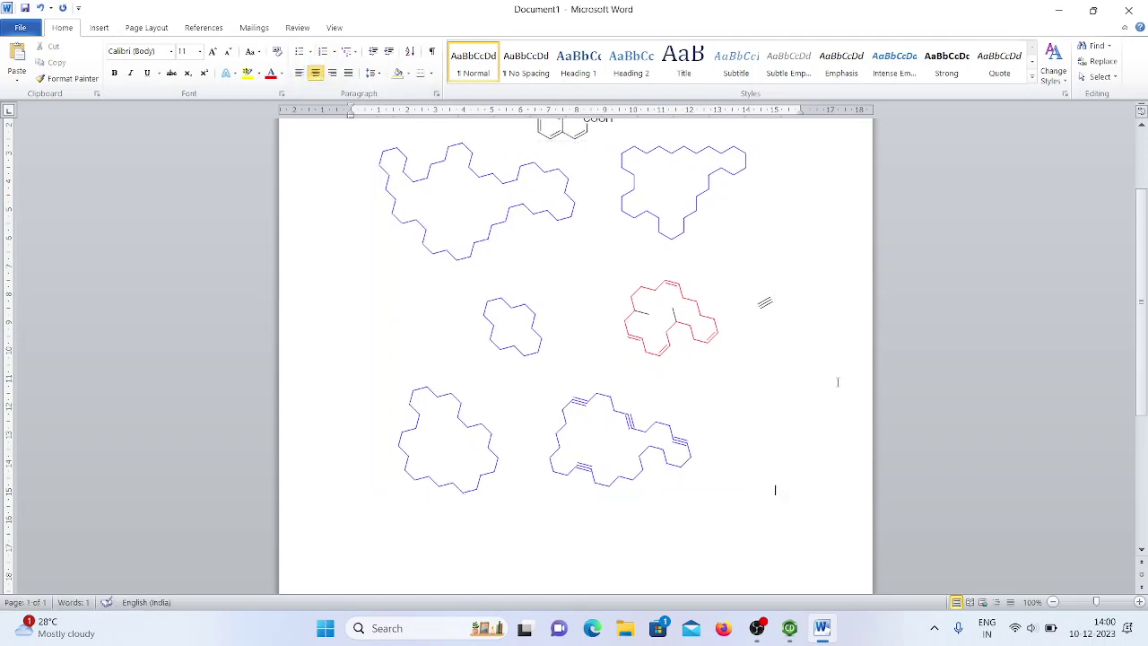
pyautogui.scroll(3, 837, 382)
# - Switch to ChemDraw and delete the four lower rings together with the separate triple bond
pyautogui.click(789, 628)
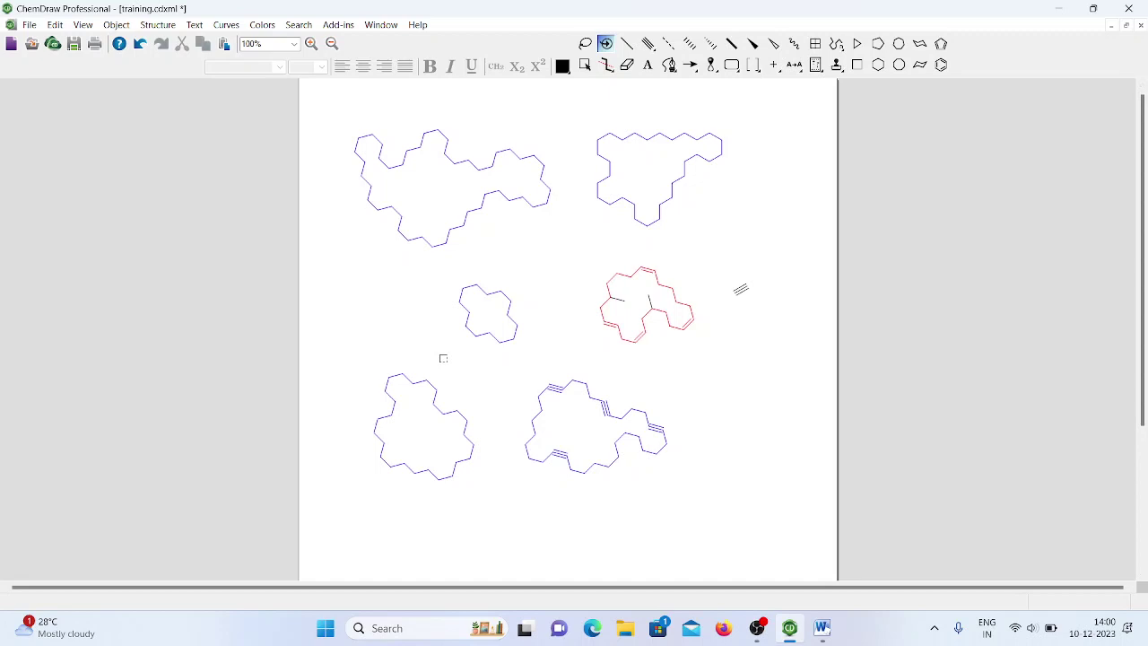
pyautogui.moveTo(333, 255)
pyautogui.mouseDown()
pyautogui.moveTo(671, 378)
pyautogui.moveTo(779, 484)
pyautogui.moveTo(785, 506)
pyautogui.mouseUp()
pyautogui.press('Delete')
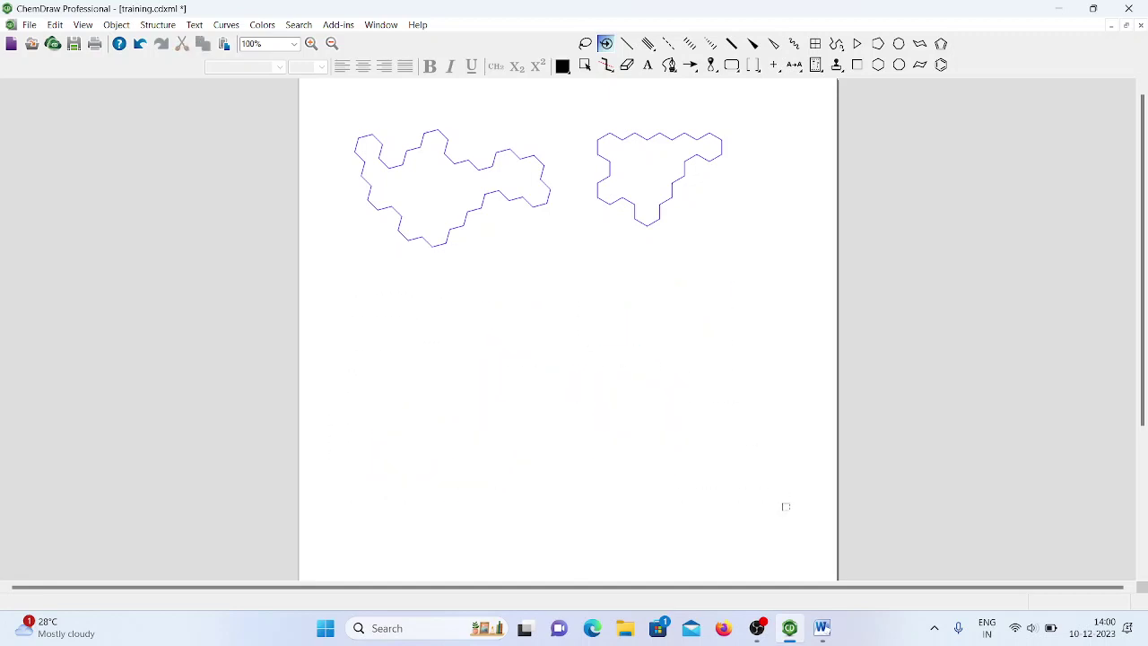
pyautogui.scroll(1, 546, 260)
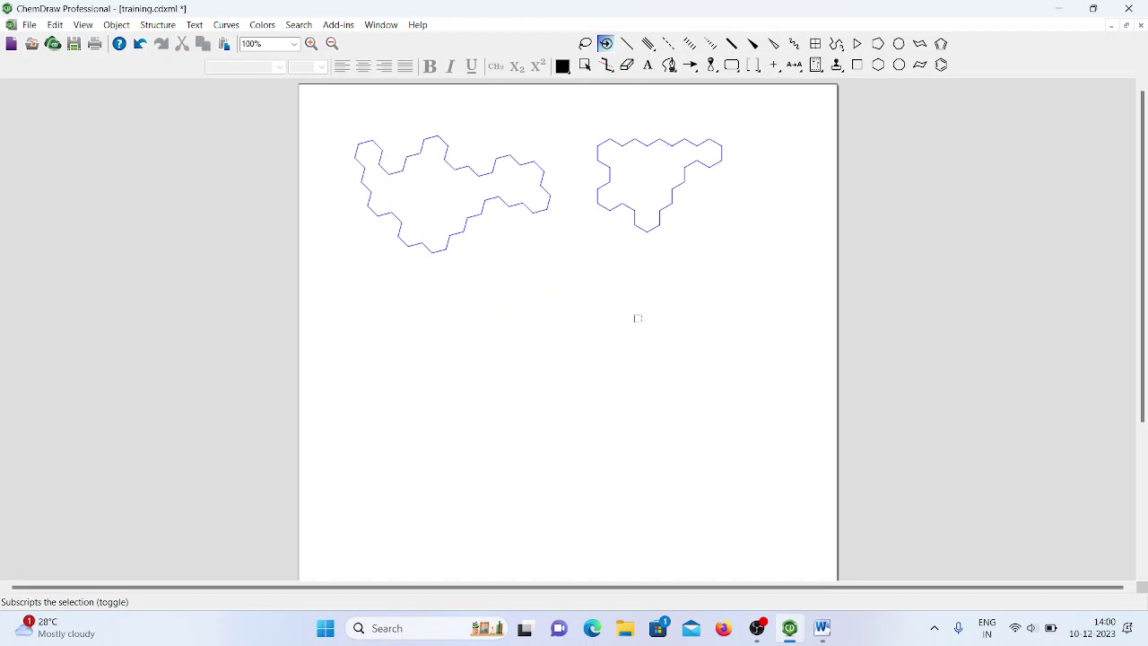
# - Frame the two blue rings with shadowed rounded rectangles and draw four more empty ones of varying sizes below them
pyautogui.click(735, 68)
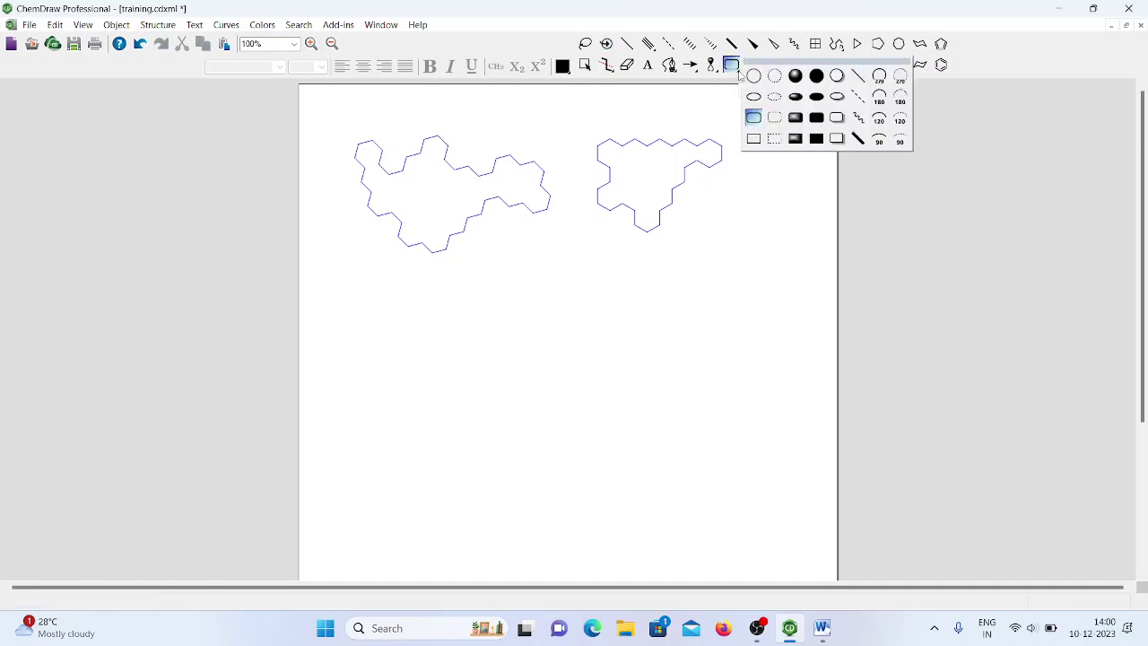
pyautogui.click(836, 117)
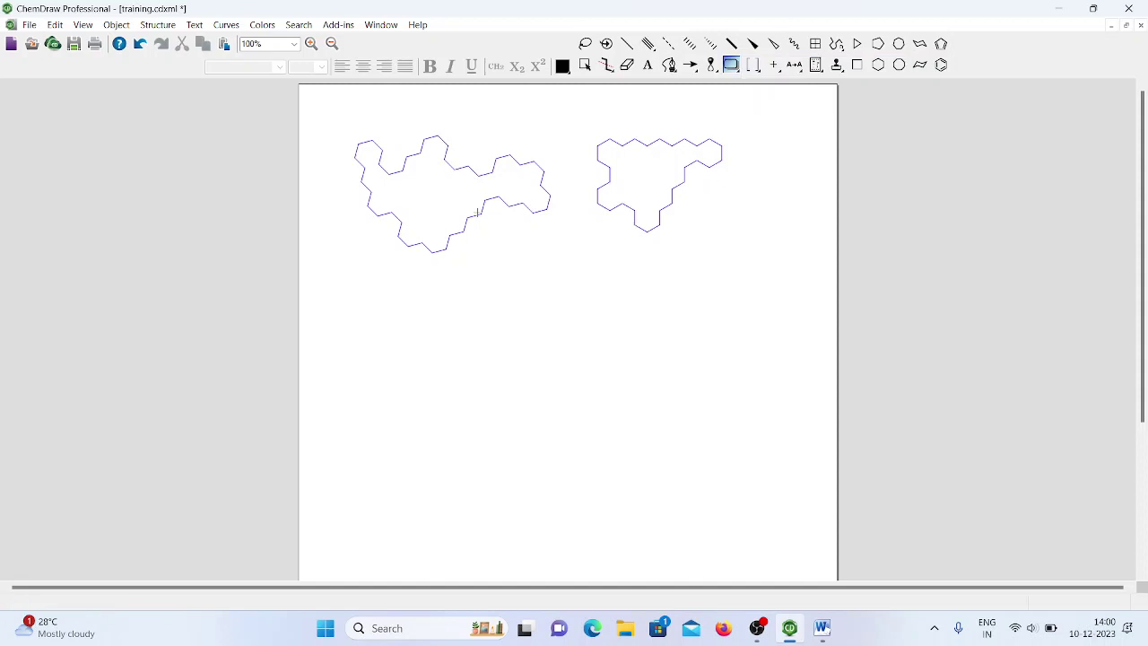
pyautogui.moveTo(343, 122); pyautogui.dragTo(555, 259)
pyautogui.moveTo(575, 123); pyautogui.dragTo(743, 258)
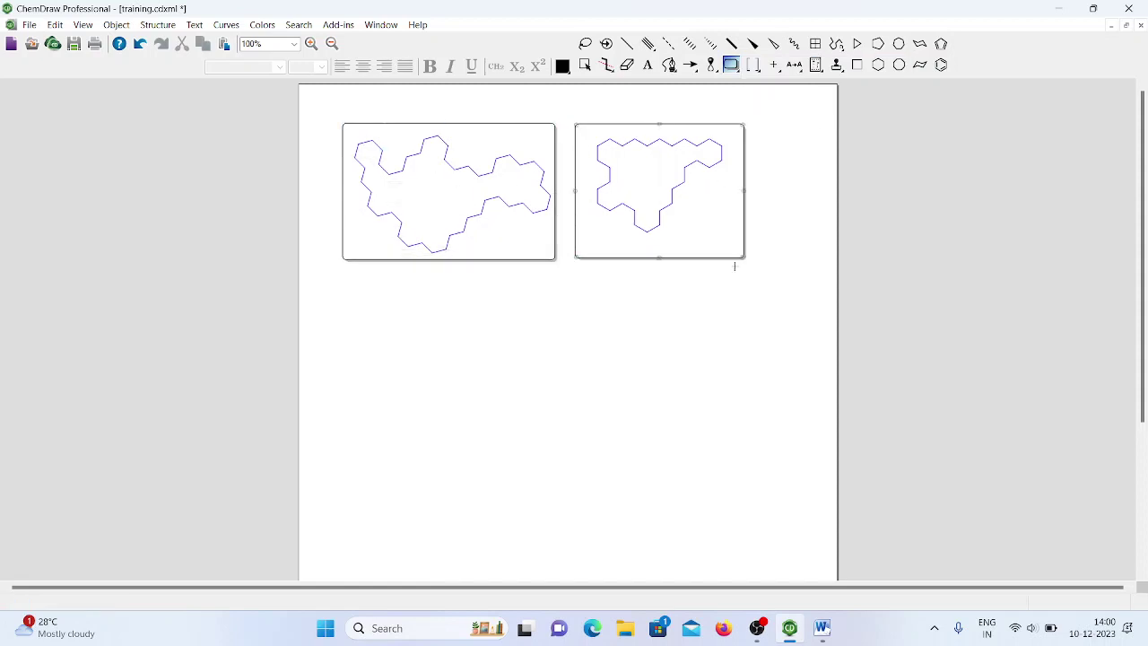
pyautogui.moveTo(418, 293); pyautogui.dragTo(526, 375)
pyautogui.moveTo(589, 316); pyautogui.dragTo(709, 400)
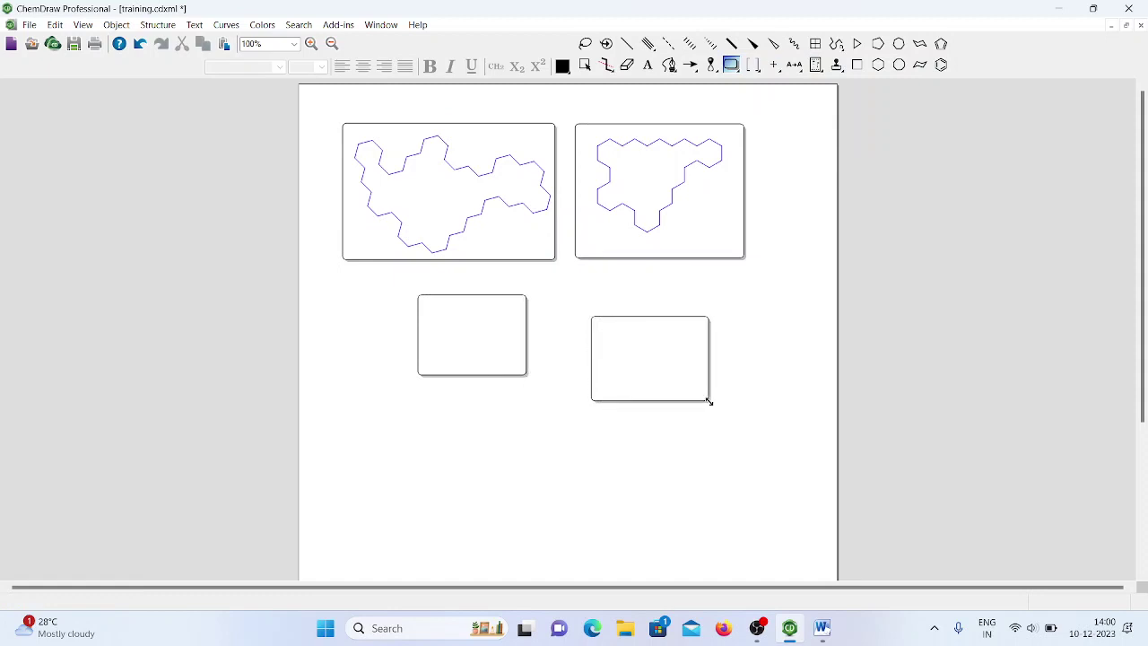
pyautogui.moveTo(479, 460)
pyautogui.mouseDown()
pyautogui.moveTo(489, 514)
pyautogui.moveTo(577, 532)
pyautogui.mouseUp()
pyautogui.moveTo(645, 485); pyautogui.dragTo(710, 508)
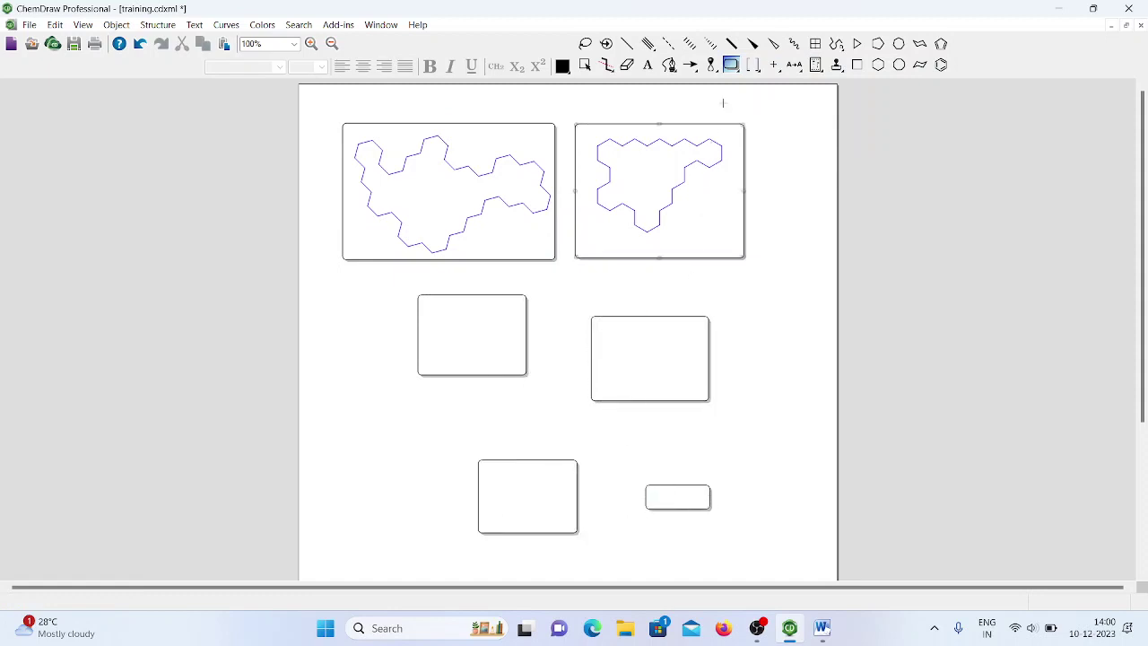
# - Draw a large plain circle overlapping two of the boxes and a wide plain ellipse at the page's left edge
pyautogui.moveTo(739, 73); pyautogui.dragTo(753, 75)
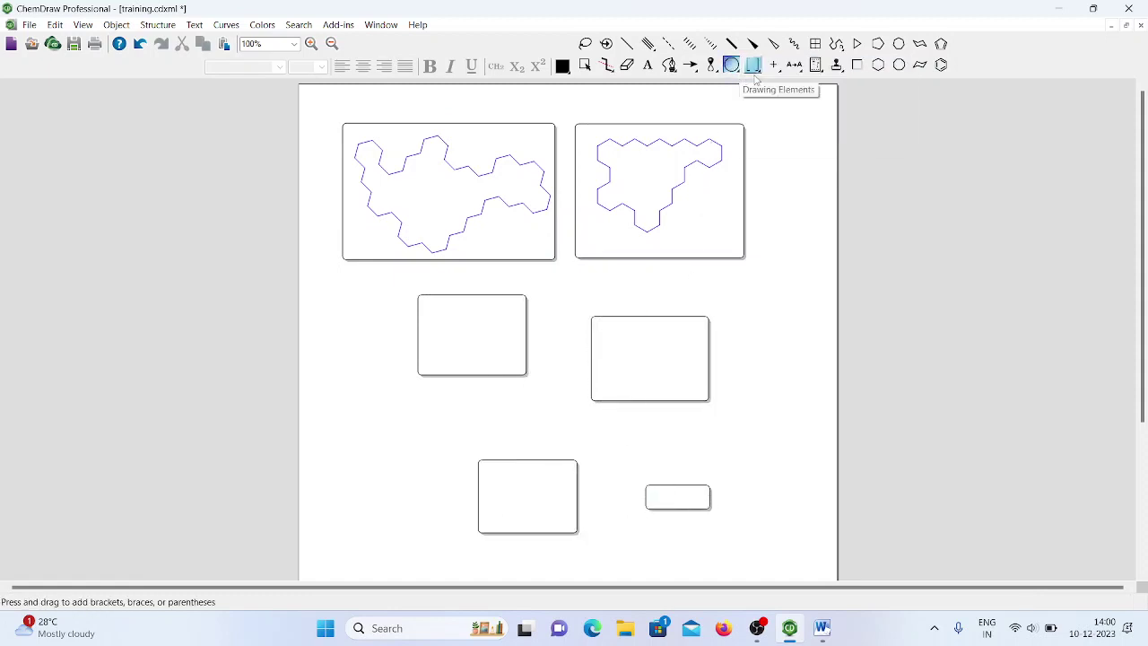
pyautogui.moveTo(738, 282); pyautogui.dragTo(777, 361)
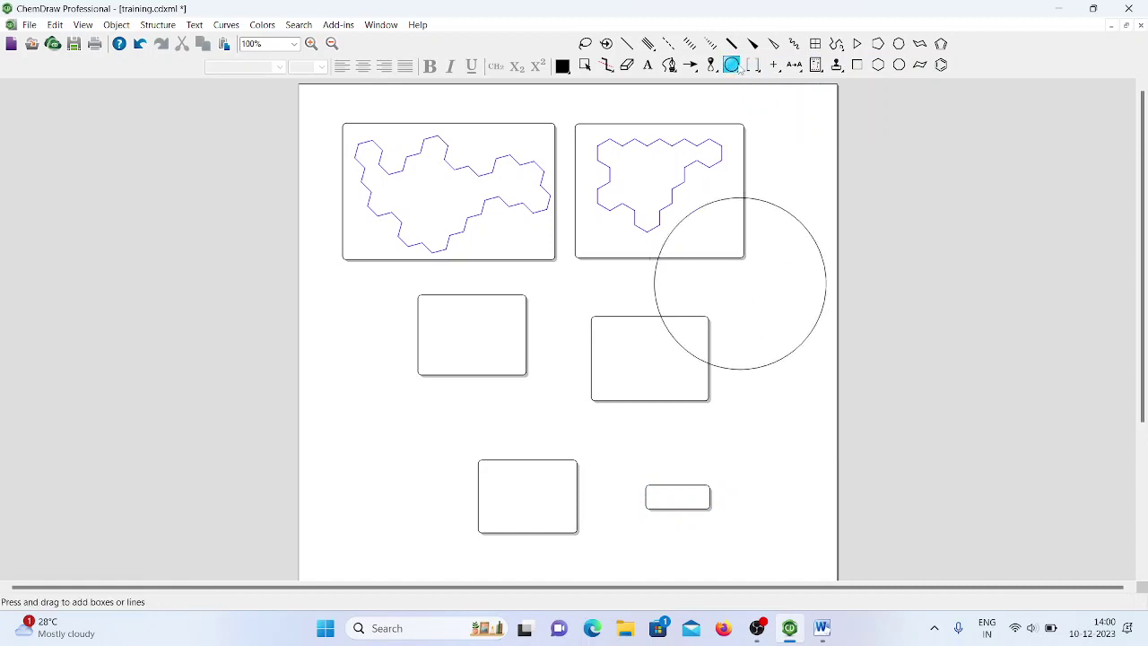
pyautogui.moveTo(735, 74); pyautogui.dragTo(753, 96)
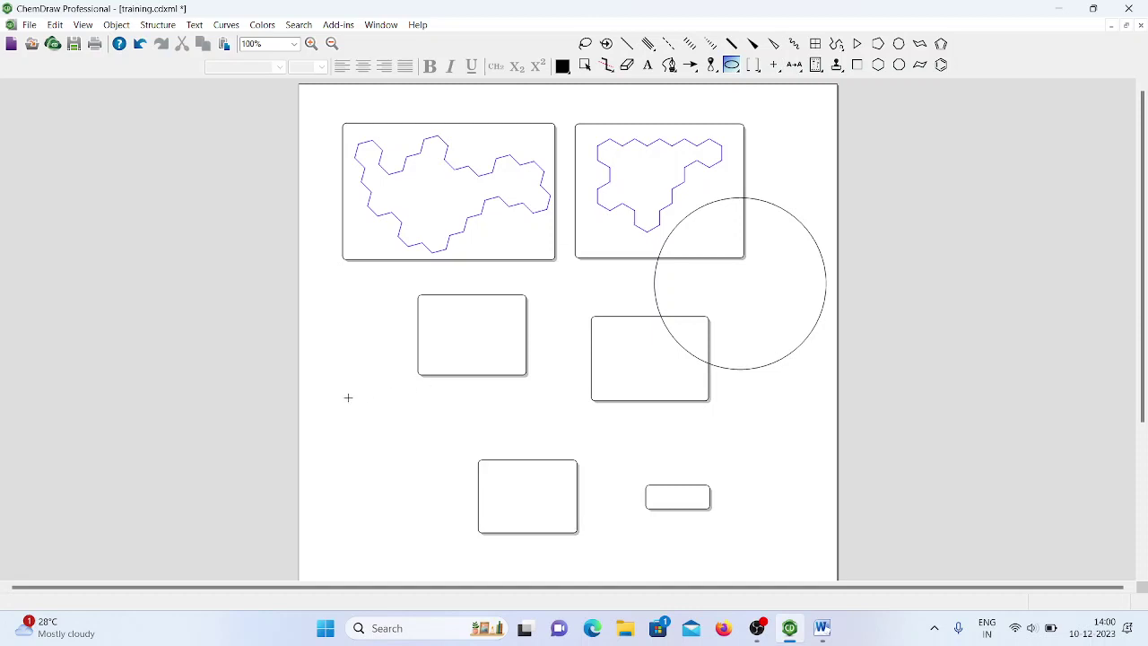
pyautogui.moveTo(349, 397); pyautogui.dragTo(425, 401)
# - Draw a large shaded circle below the plain circle, overlapping two of the empty boxes
pyautogui.click(736, 71)
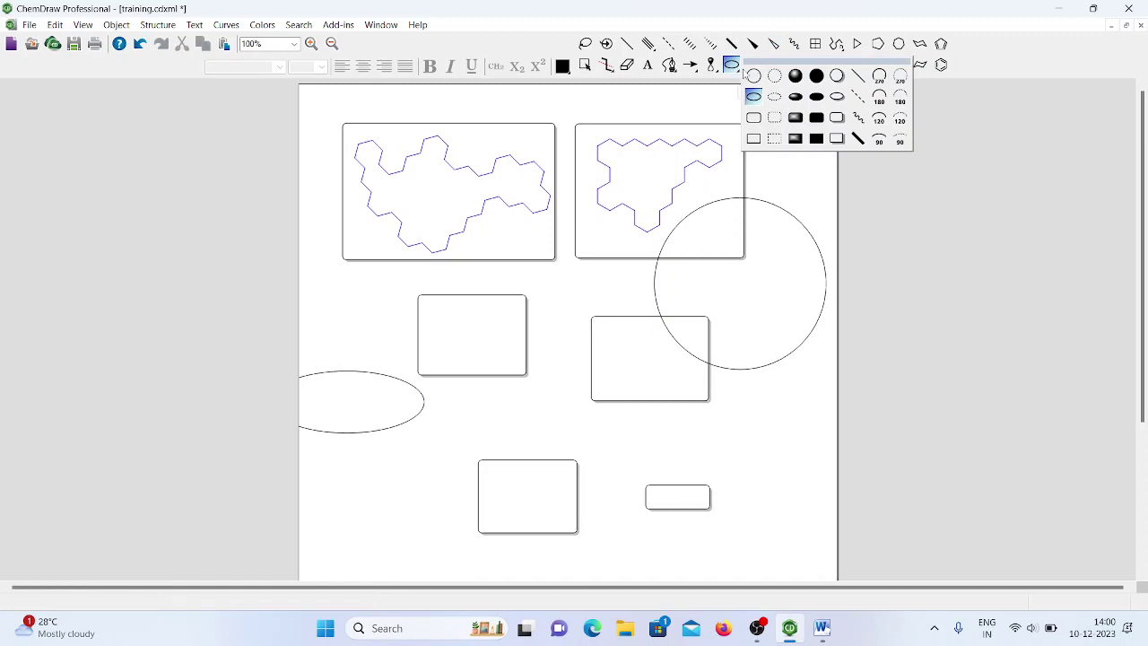
pyautogui.click(795, 75)
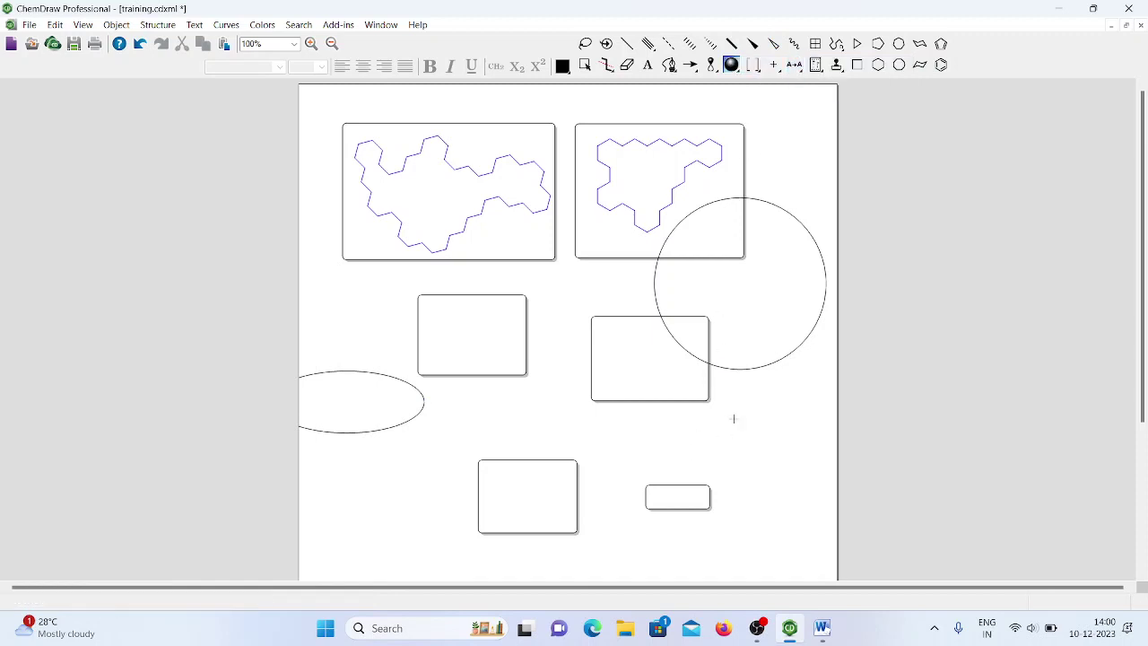
pyautogui.moveTo(733, 418); pyautogui.dragTo(789, 477)
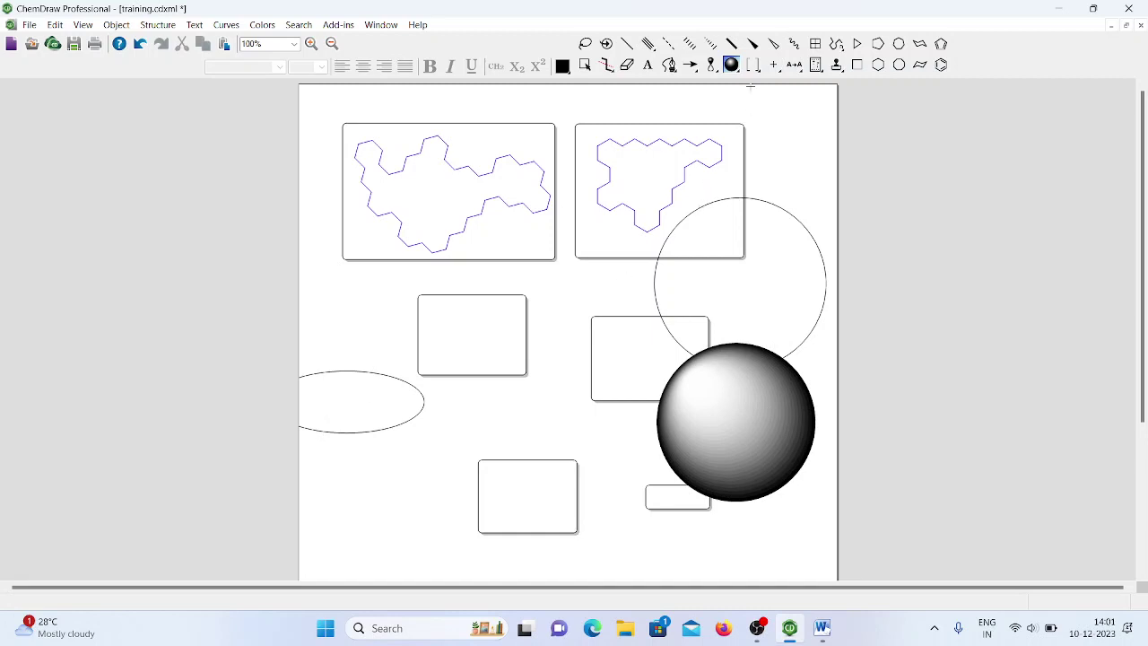
# - Draw four solid 180° arcs around the boxes and the ellipse in the left half of the page
pyautogui.click(731, 65)
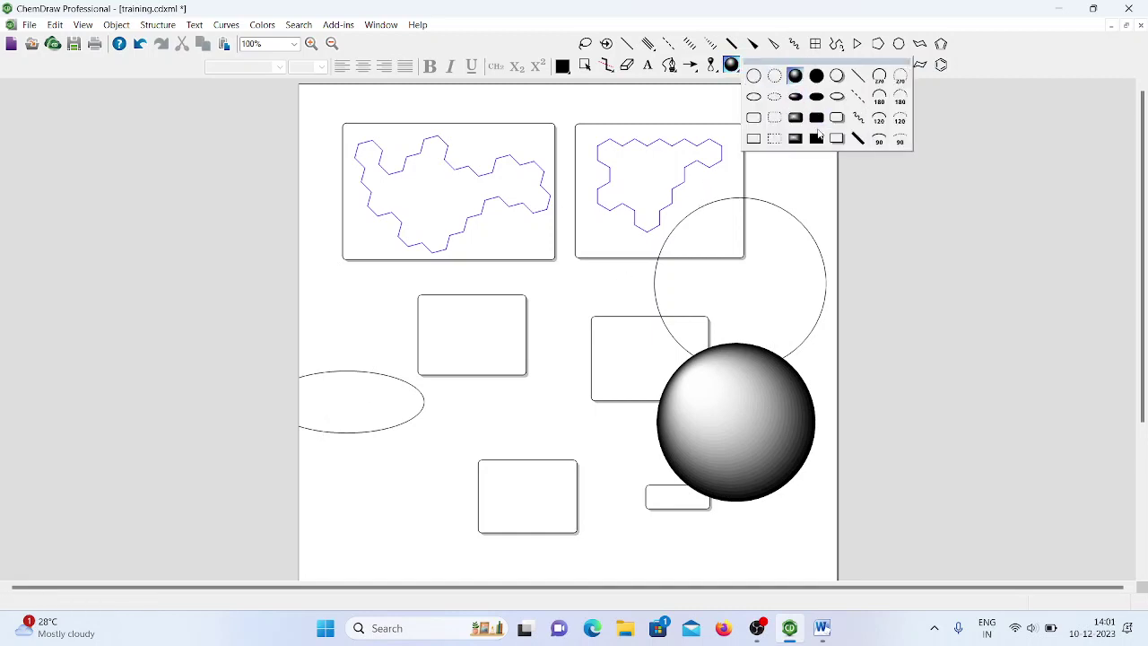
pyautogui.click(879, 99)
pyautogui.moveTo(383, 323)
pyautogui.mouseDown()
pyautogui.moveTo(418, 303)
pyautogui.moveTo(454, 341)
pyautogui.mouseUp()
pyautogui.moveTo(475, 414); pyautogui.dragTo(547, 413)
pyautogui.moveTo(305, 469)
pyautogui.mouseDown()
pyautogui.moveTo(383, 468)
pyautogui.moveTo(442, 536)
pyautogui.mouseUp()
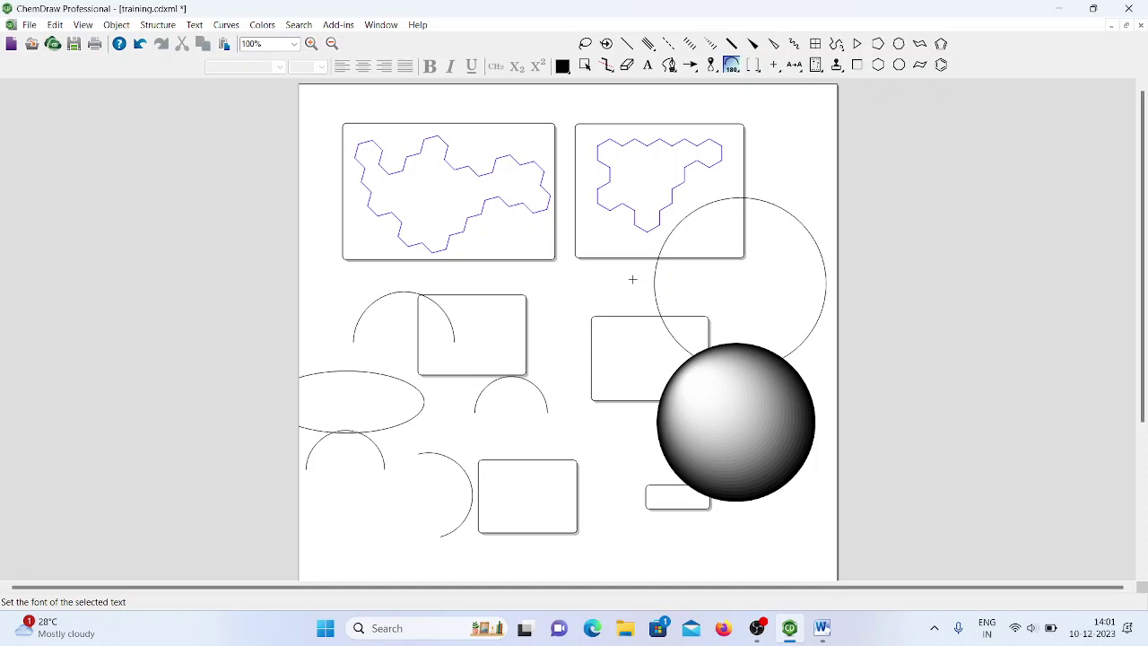
# - Delete all the structures and shapes on the page
pyautogui.hotkey('ctrl', 'a')
pyautogui.press('Delete')
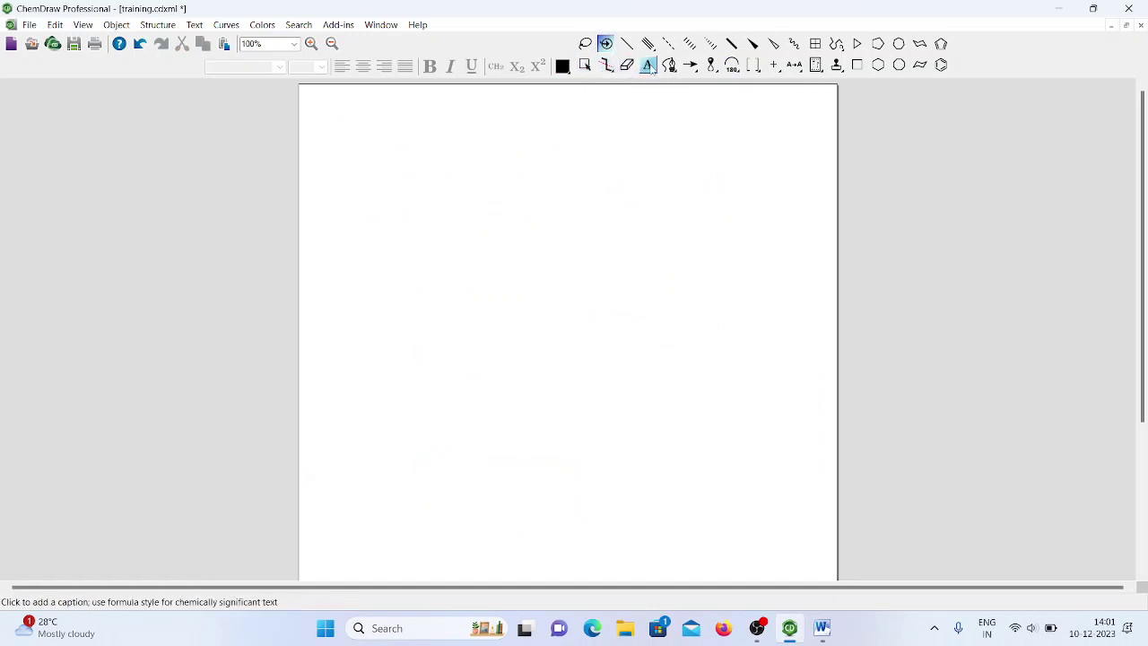
pyautogui.click(669, 66)
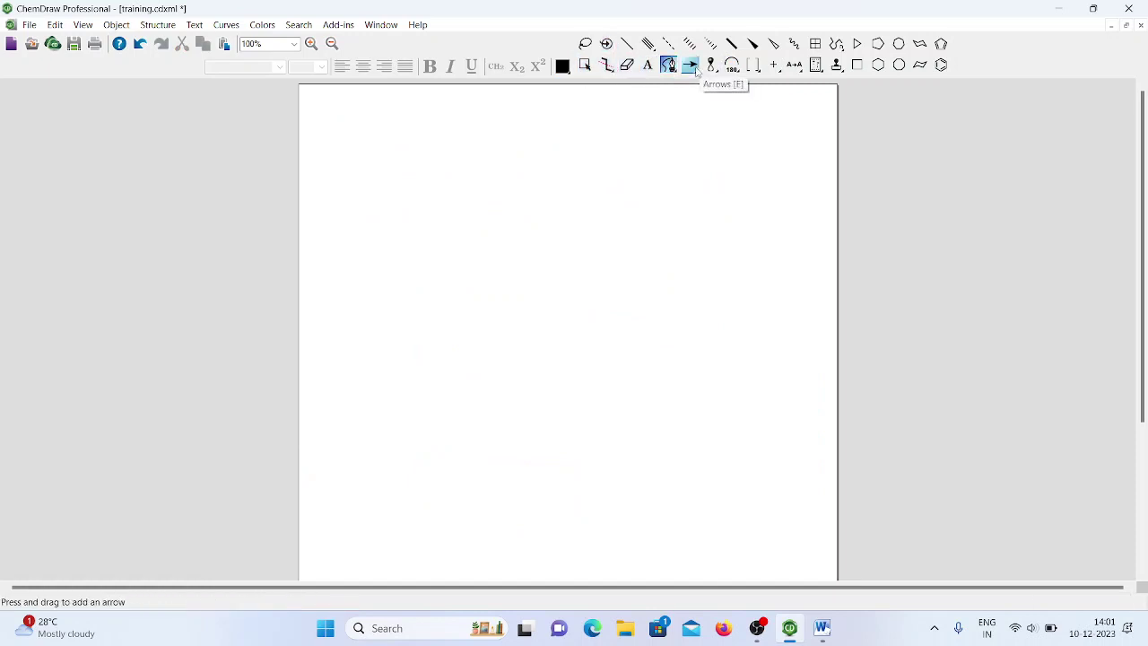
# - Draw nine horizontal solid arrows of different lengths pointing right, spread over the page
pyautogui.click(691, 66)
pyautogui.click(691, 66)
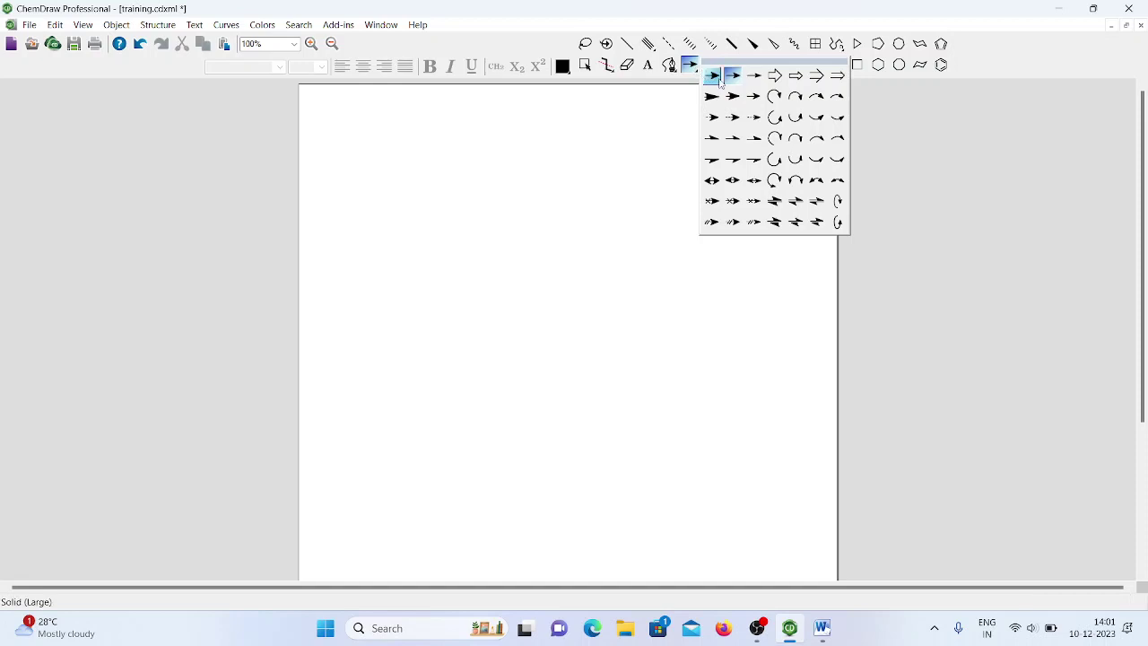
pyautogui.click(731, 75)
pyautogui.moveTo(473, 228); pyautogui.dragTo(568, 227)
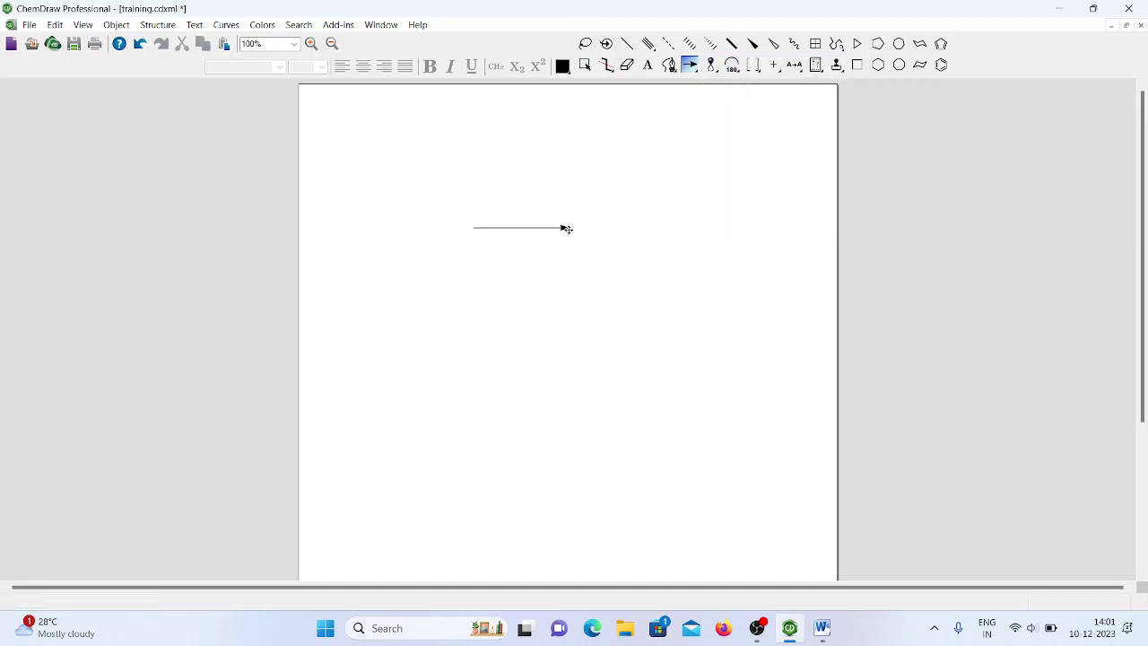
pyautogui.moveTo(489, 293); pyautogui.dragTo(675, 294)
pyautogui.moveTo(536, 364); pyautogui.dragTo(730, 364)
pyautogui.moveTo(605, 439); pyautogui.dragTo(761, 439)
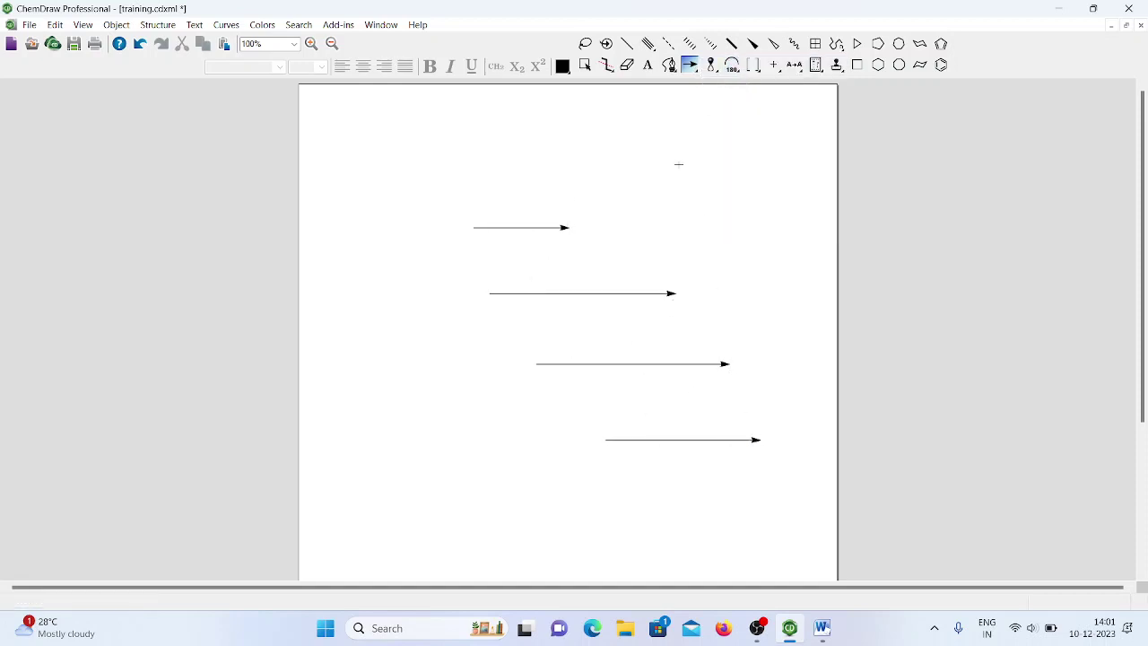
pyautogui.moveTo(642, 158); pyautogui.dragTo(733, 158)
pyautogui.moveTo(413, 140); pyautogui.dragTo(540, 140)
pyautogui.moveTo(338, 241); pyautogui.dragTo(448, 240)
pyautogui.moveTo(341, 343); pyautogui.dragTo(453, 344)
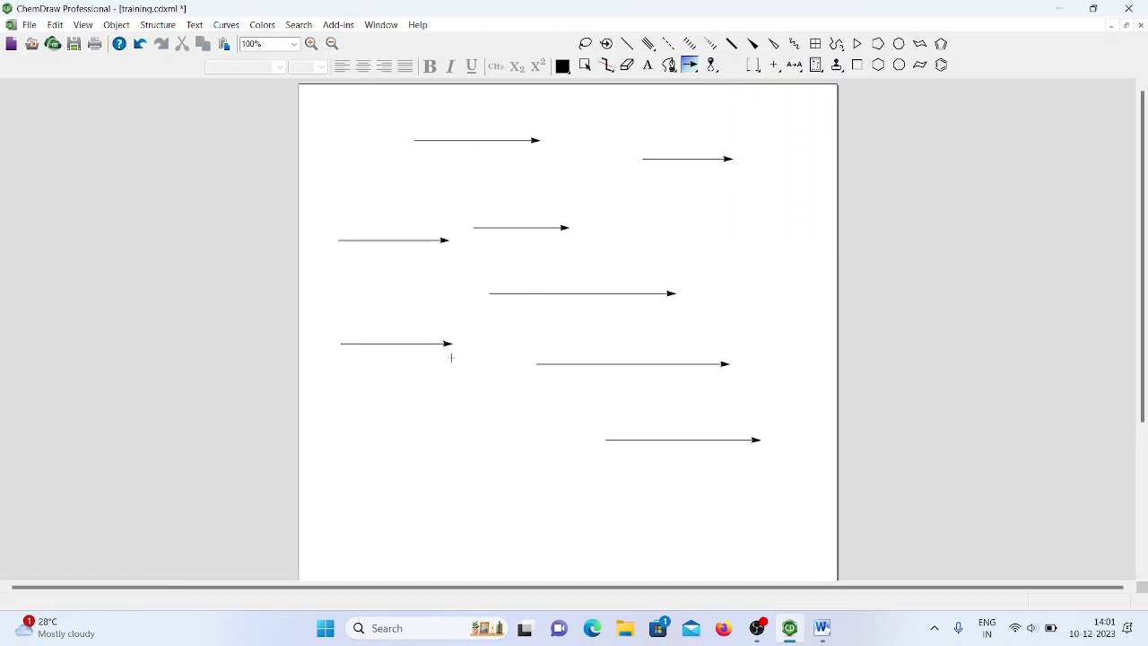
pyautogui.moveTo(351, 439); pyautogui.dragTo(458, 439)
# - Place fourteen small two-lobed p orbitals among the arrows in the middle and right part of the page
pyautogui.click(711, 64)
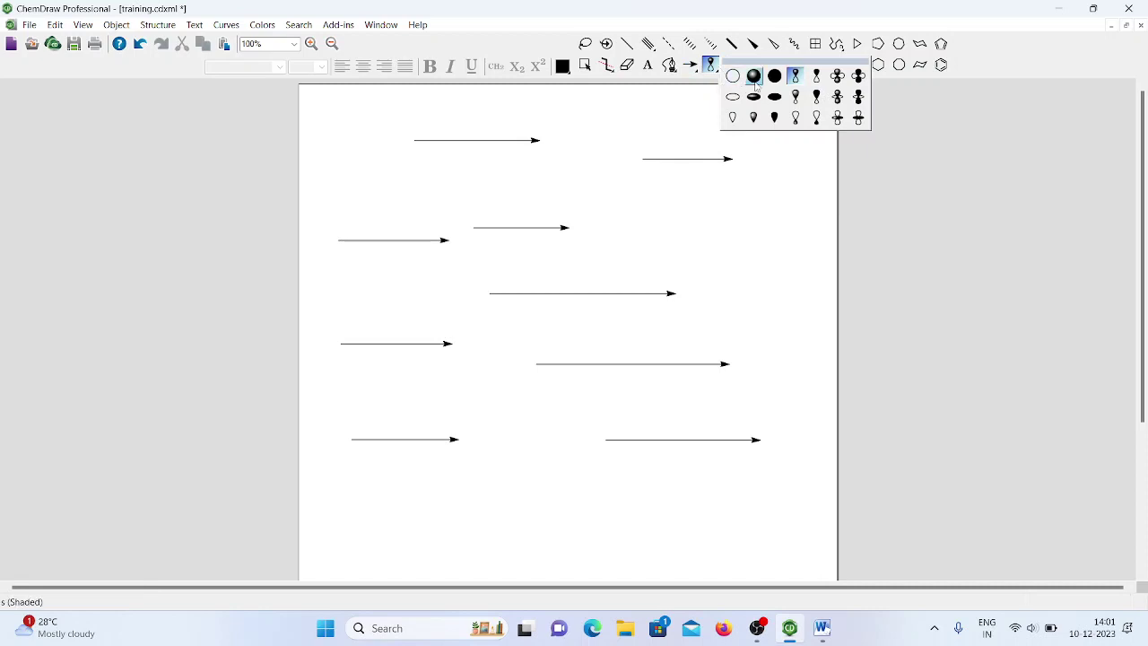
pyautogui.click(795, 75)
pyautogui.click(715, 252)
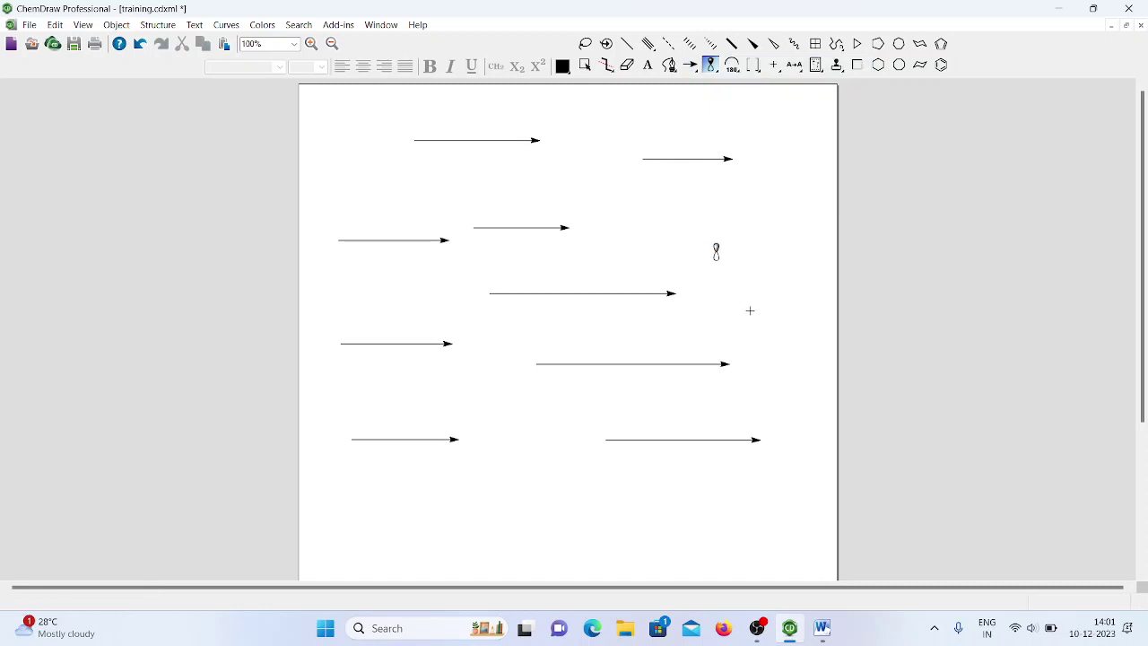
pyautogui.click(751, 301)
pyautogui.click(648, 343)
pyautogui.click(617, 232)
pyautogui.click(629, 184)
pyautogui.click(650, 212)
pyautogui.click(720, 207)
pyautogui.click(747, 224)
pyautogui.click(751, 241)
pyautogui.click(767, 248)
pyautogui.click(616, 288)
pyautogui.click(541, 271)
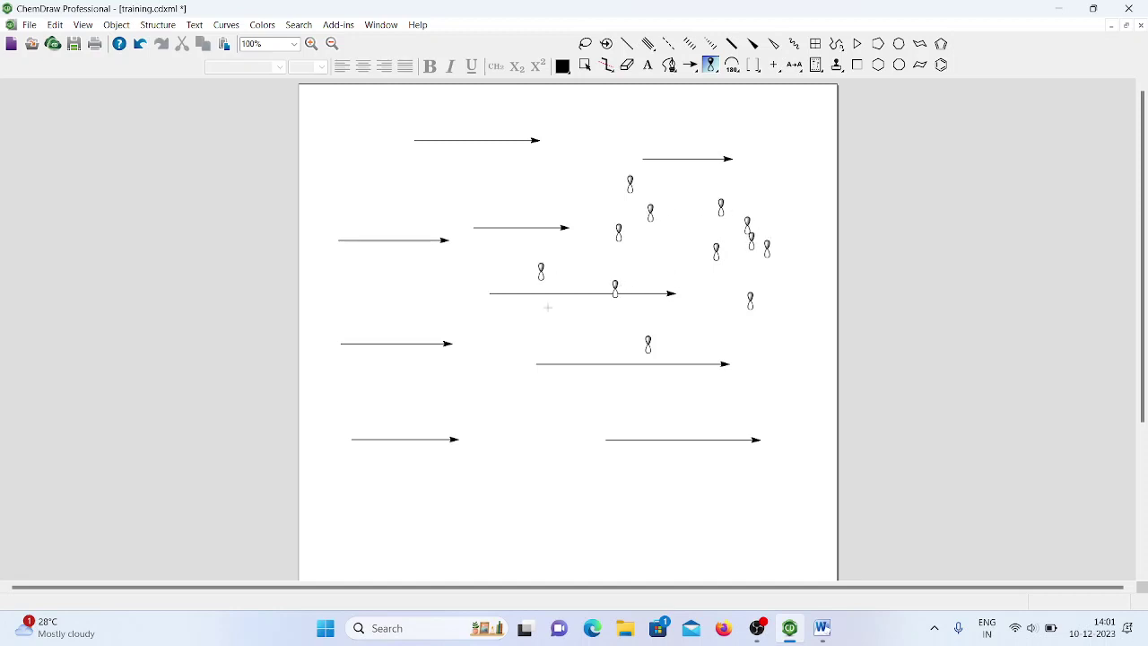
pyautogui.click(546, 336)
pyautogui.click(604, 346)
# - Colour the orbital above the third long arrow blue, choosing the middle one of the three lowest orbitals
pyautogui.click(606, 43)
pyautogui.click(603, 346)
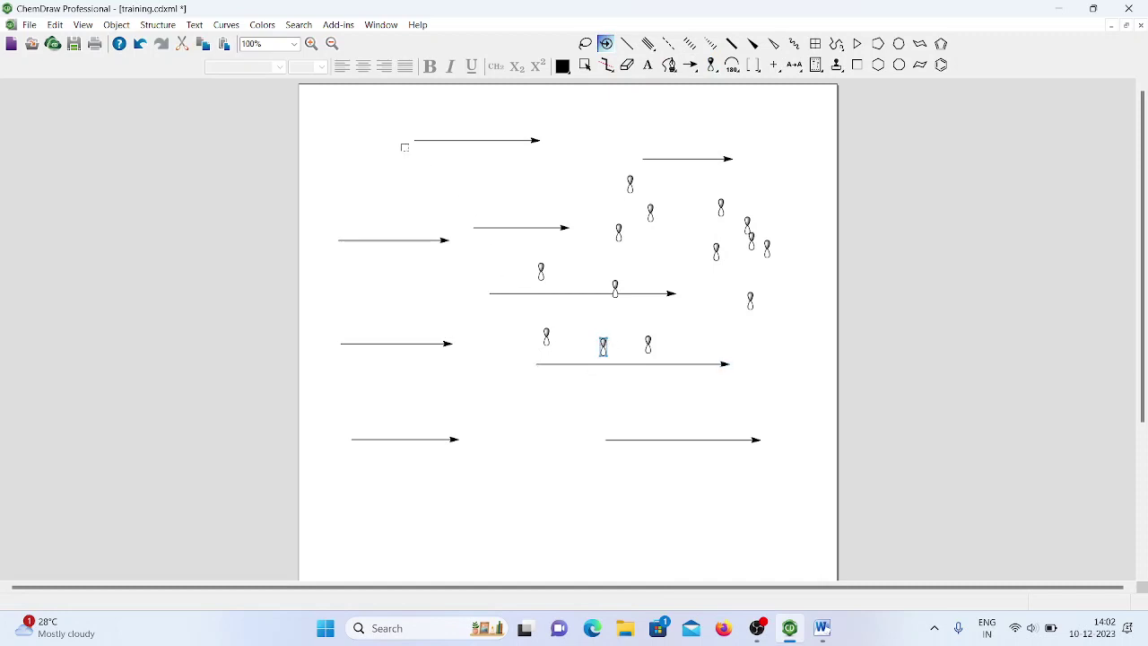
pyautogui.click(262, 24)
pyautogui.click(305, 133)
pyautogui.click(563, 393)
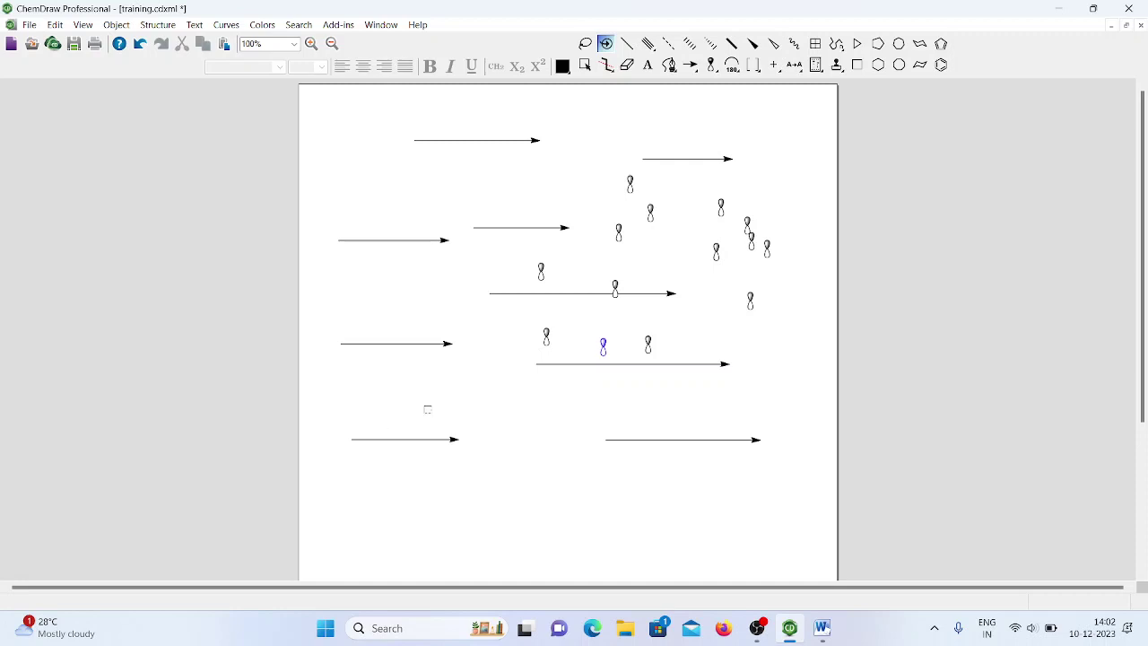